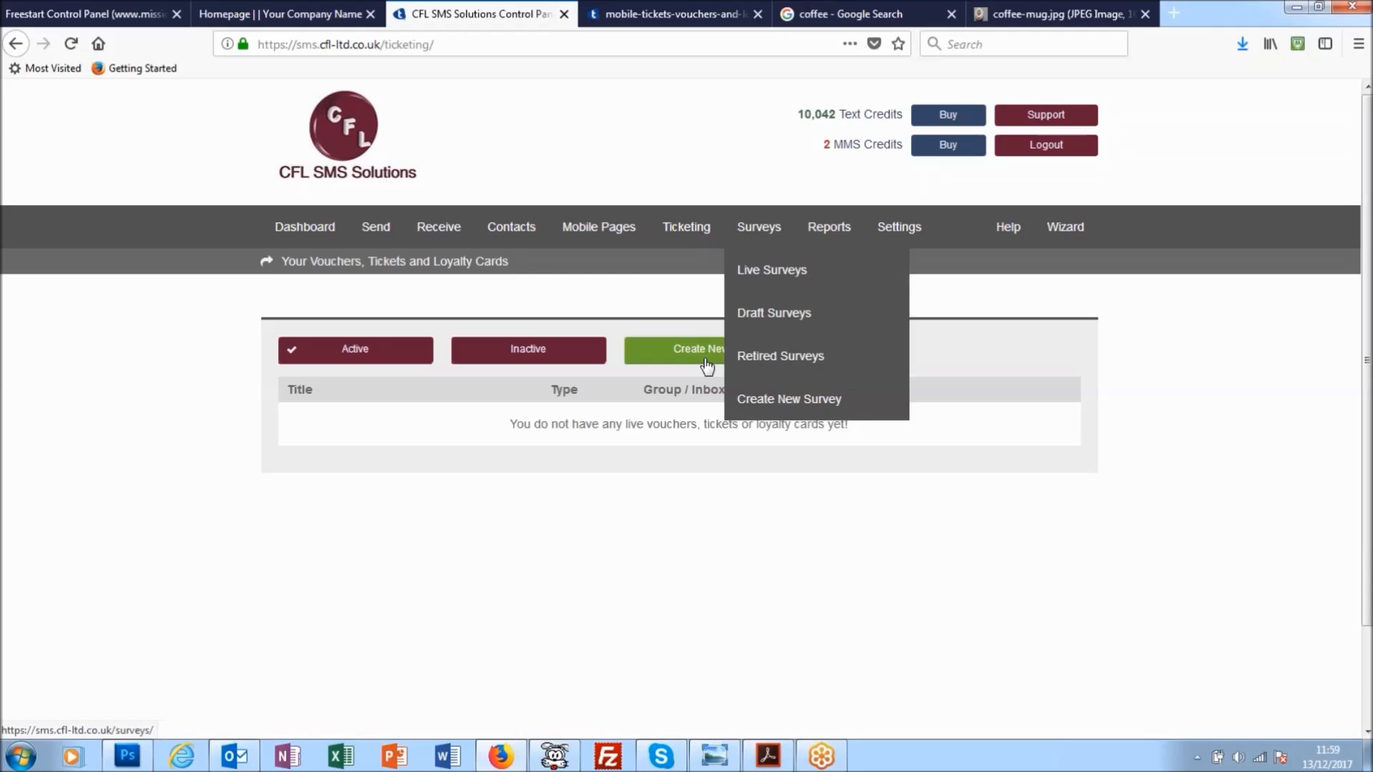
- Create a new ticket and name it "Coffee Discount"
left_click(707, 363)
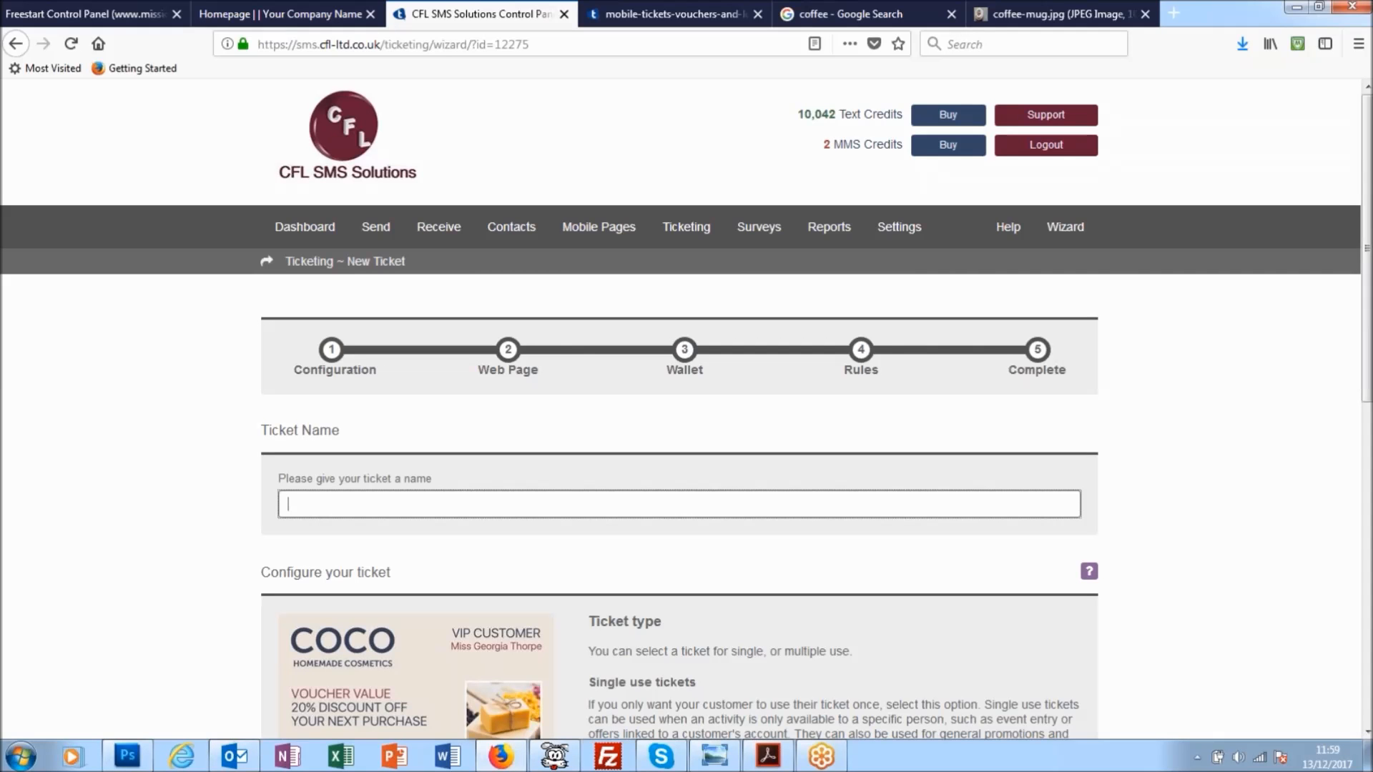
type("Coffee Discount")
- Set the ticket type to Single Use in the ticket configuration
scroll(746, 370, "down", 3)
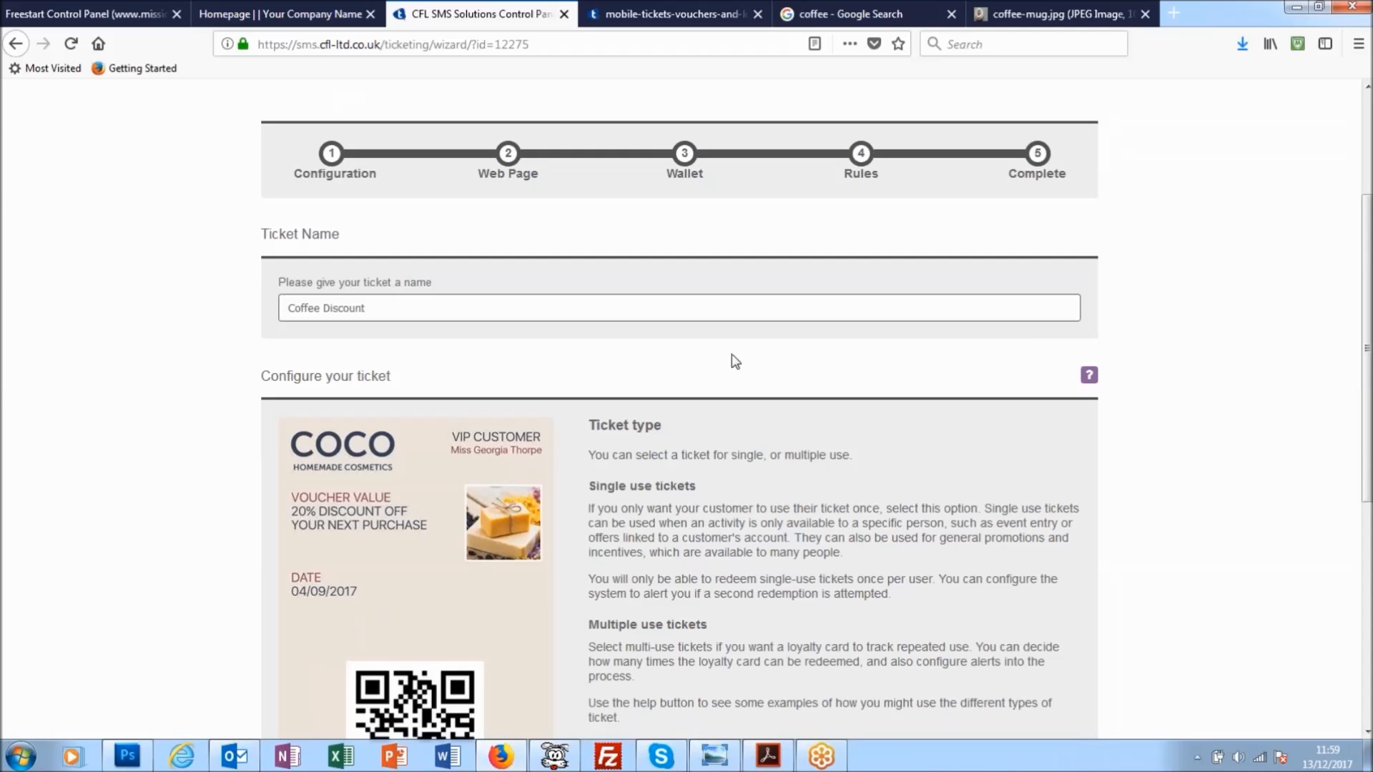
scroll(736, 361, "down", 3)
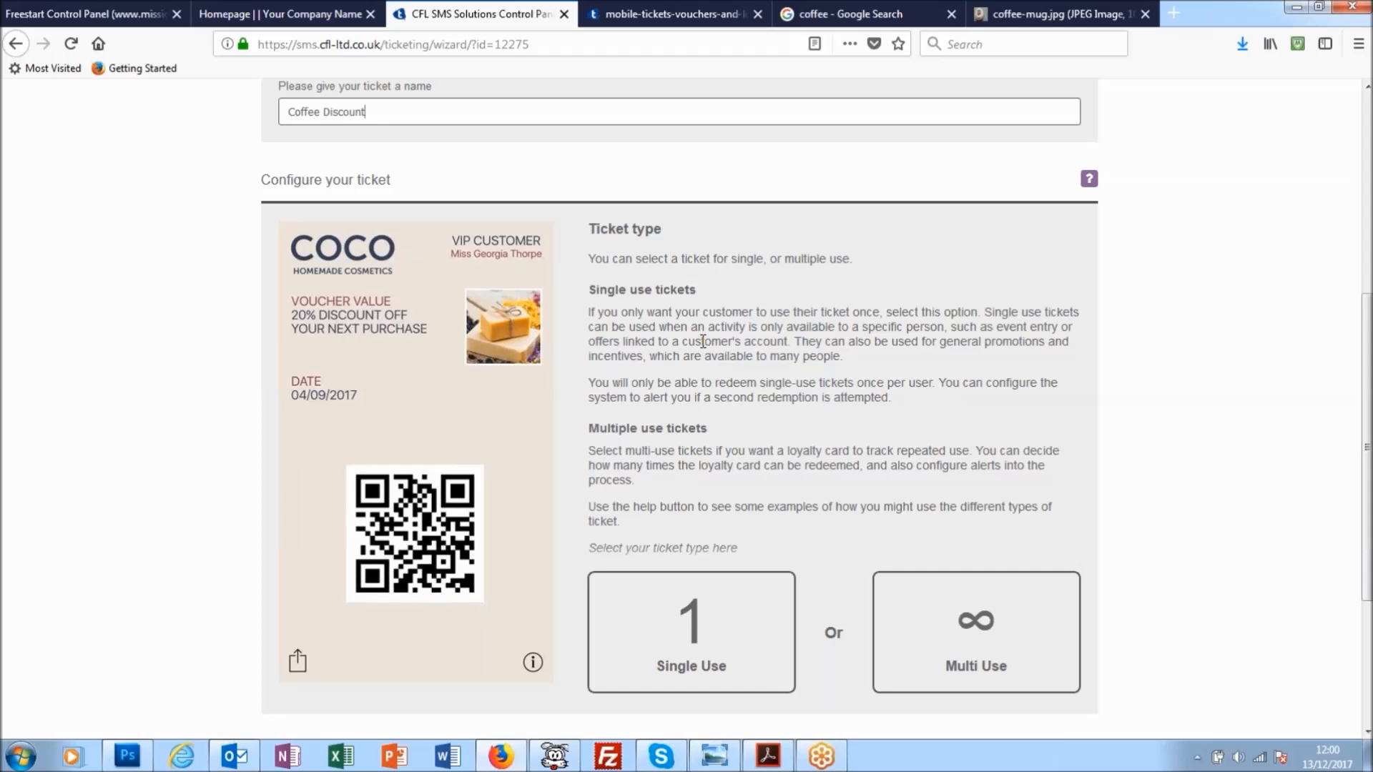
scroll(702, 341, "down", 1)
scroll(703, 341, "down", 1)
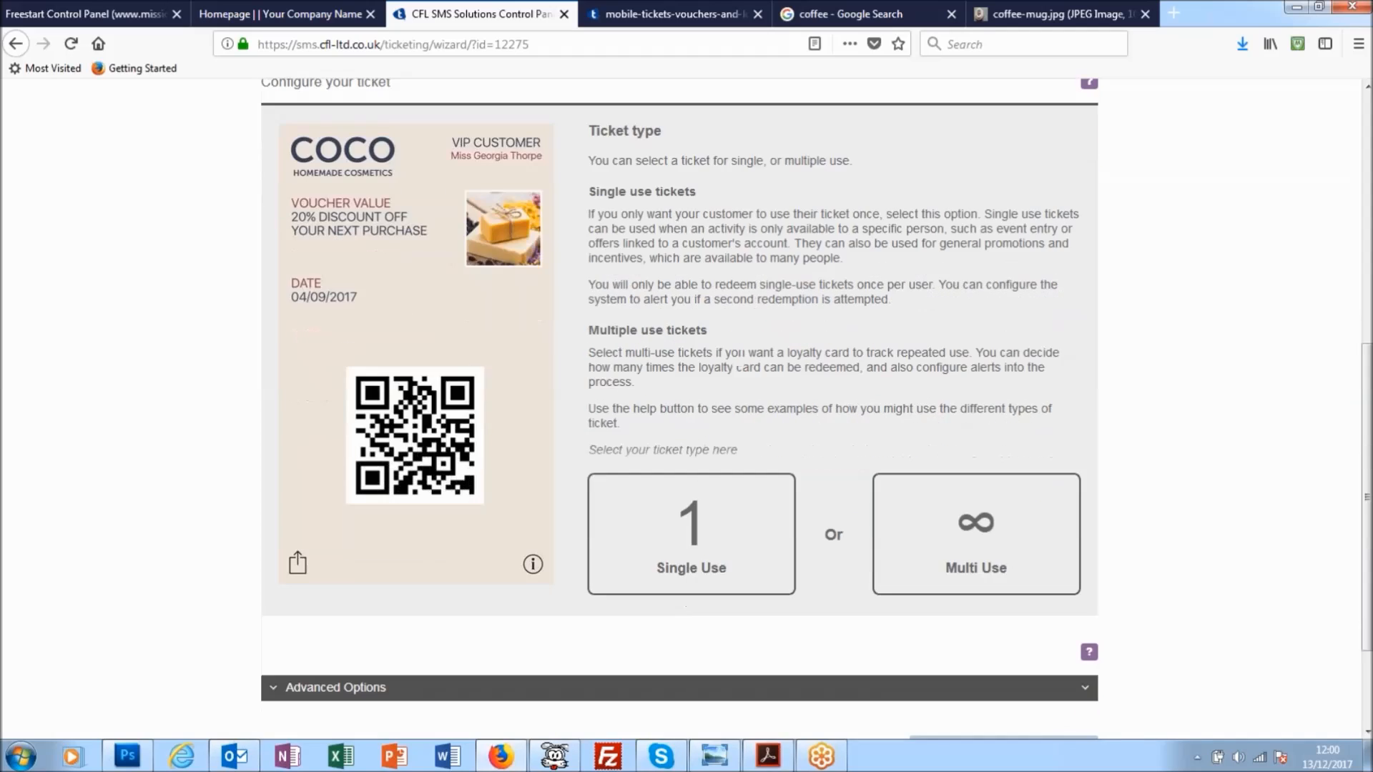
scroll(715, 451, "down", 2)
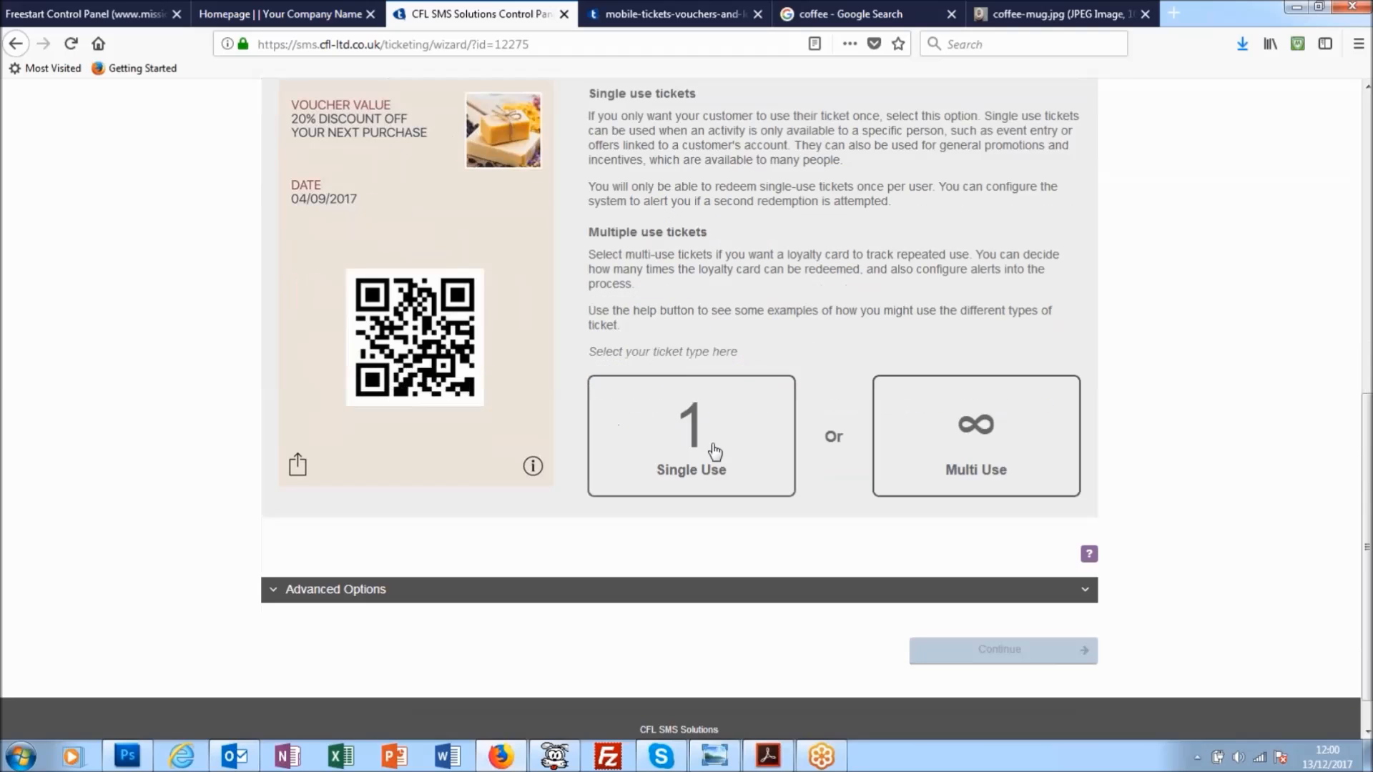
left_click(715, 452)
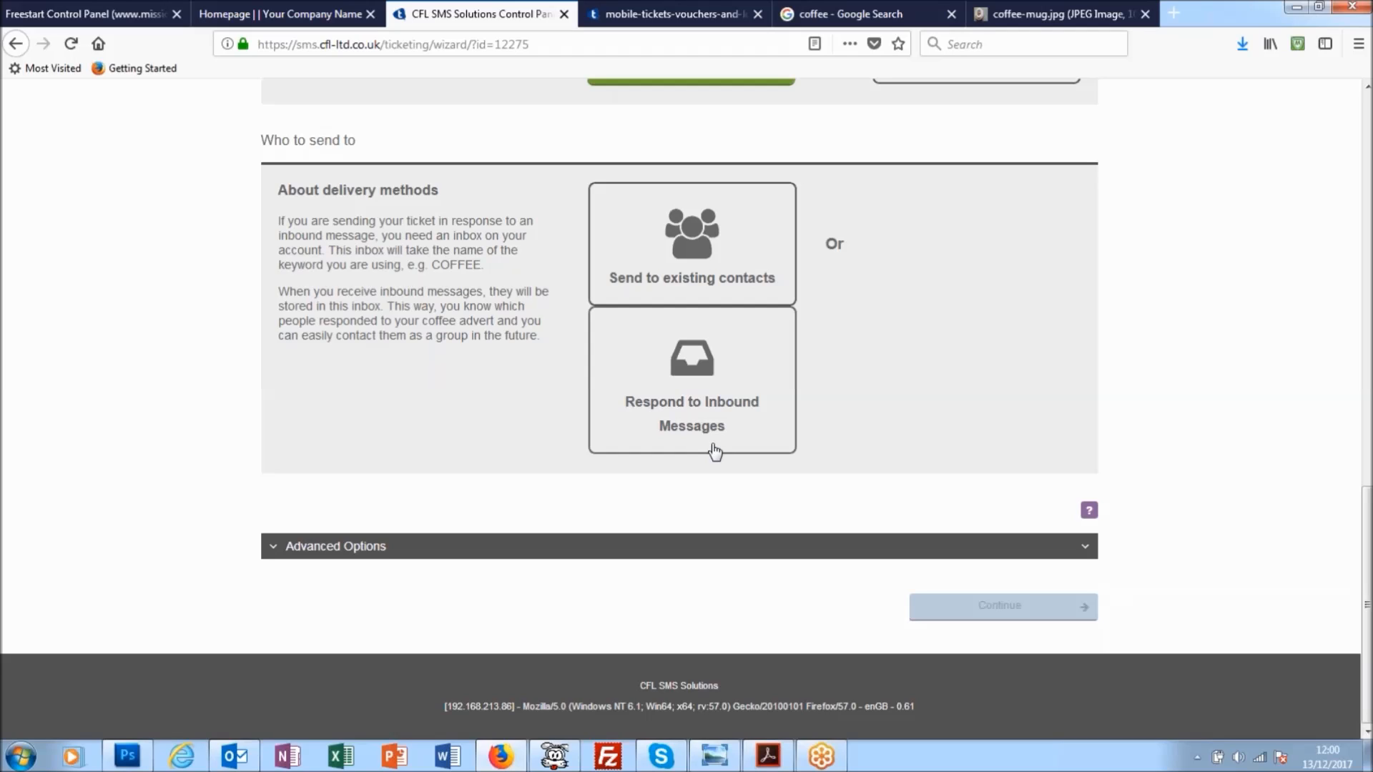
- Set the ticket to go to existing contacts in the Coffee Voucher group and continue to the web page stage
left_click(697, 252)
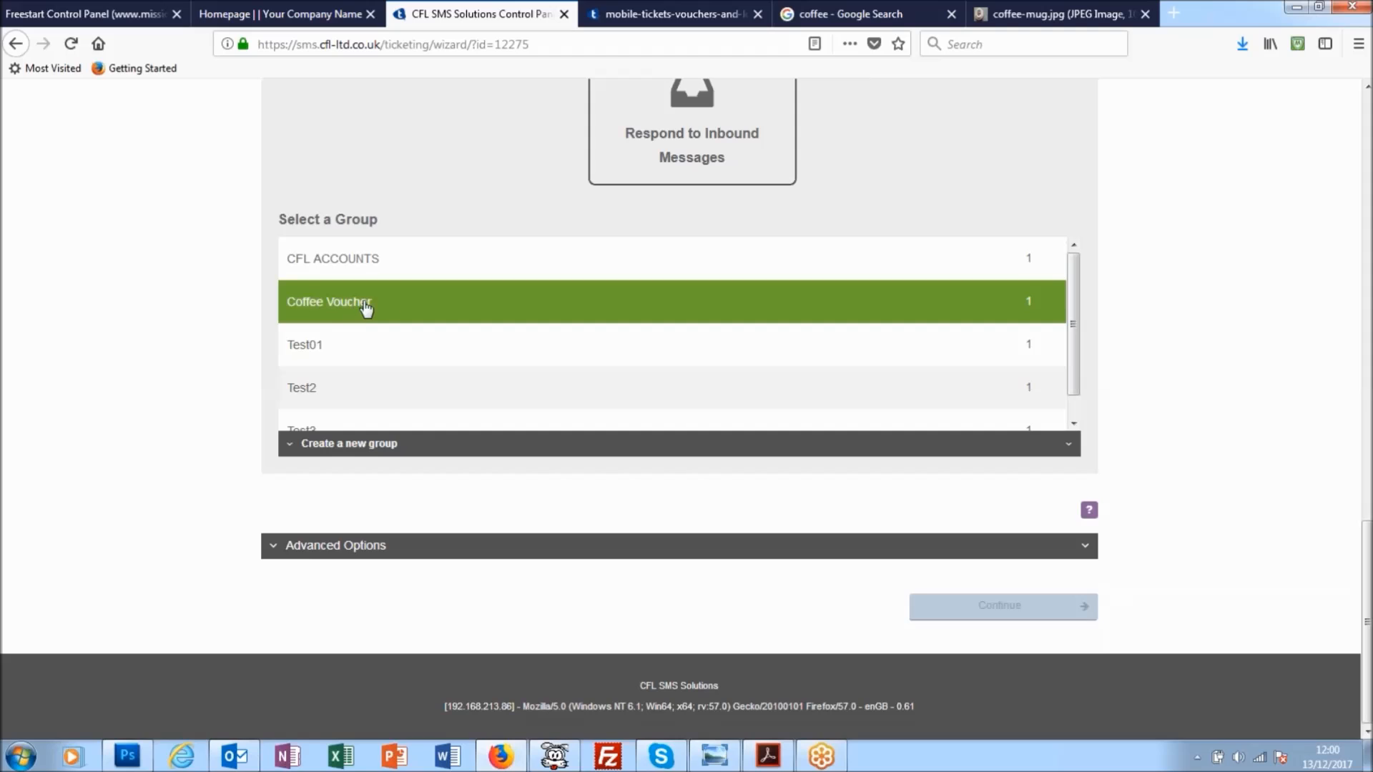
left_click(390, 308)
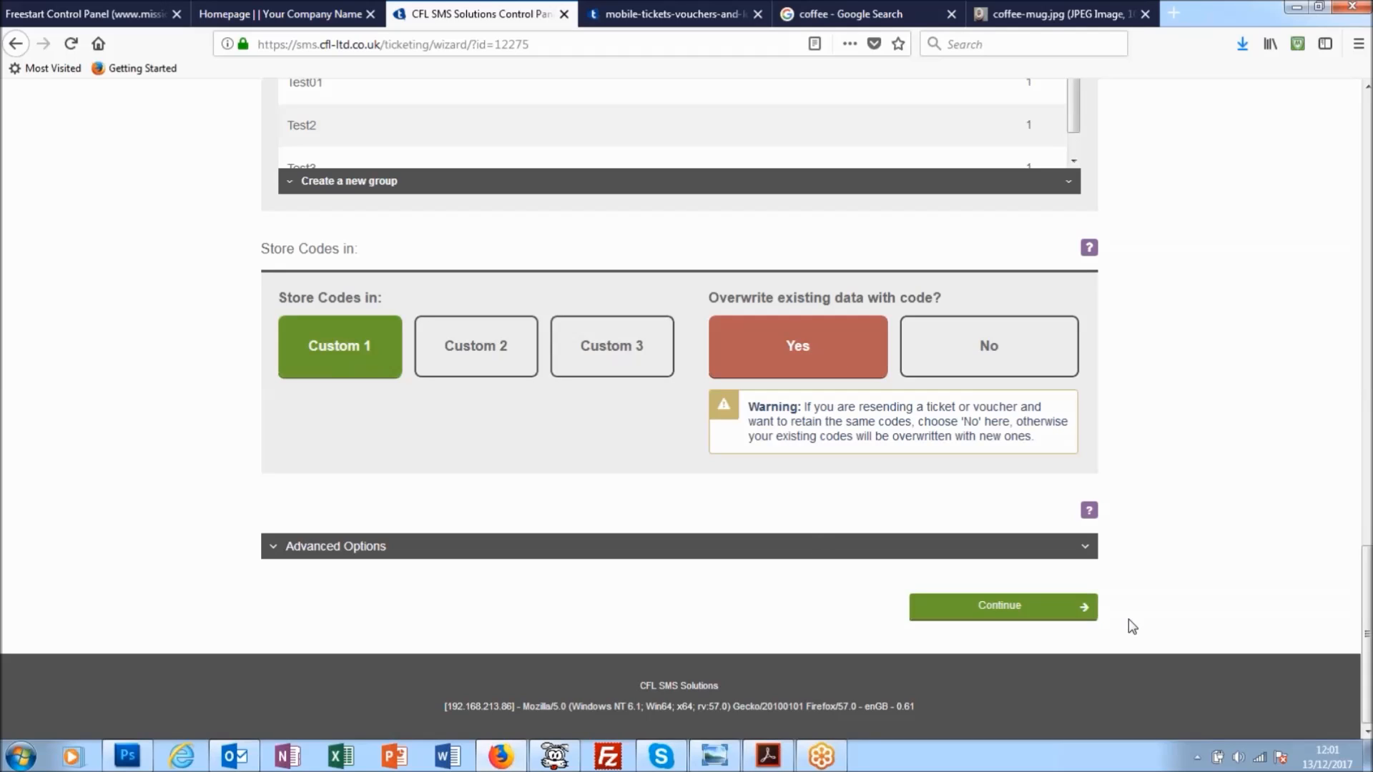
left_click(1018, 614)
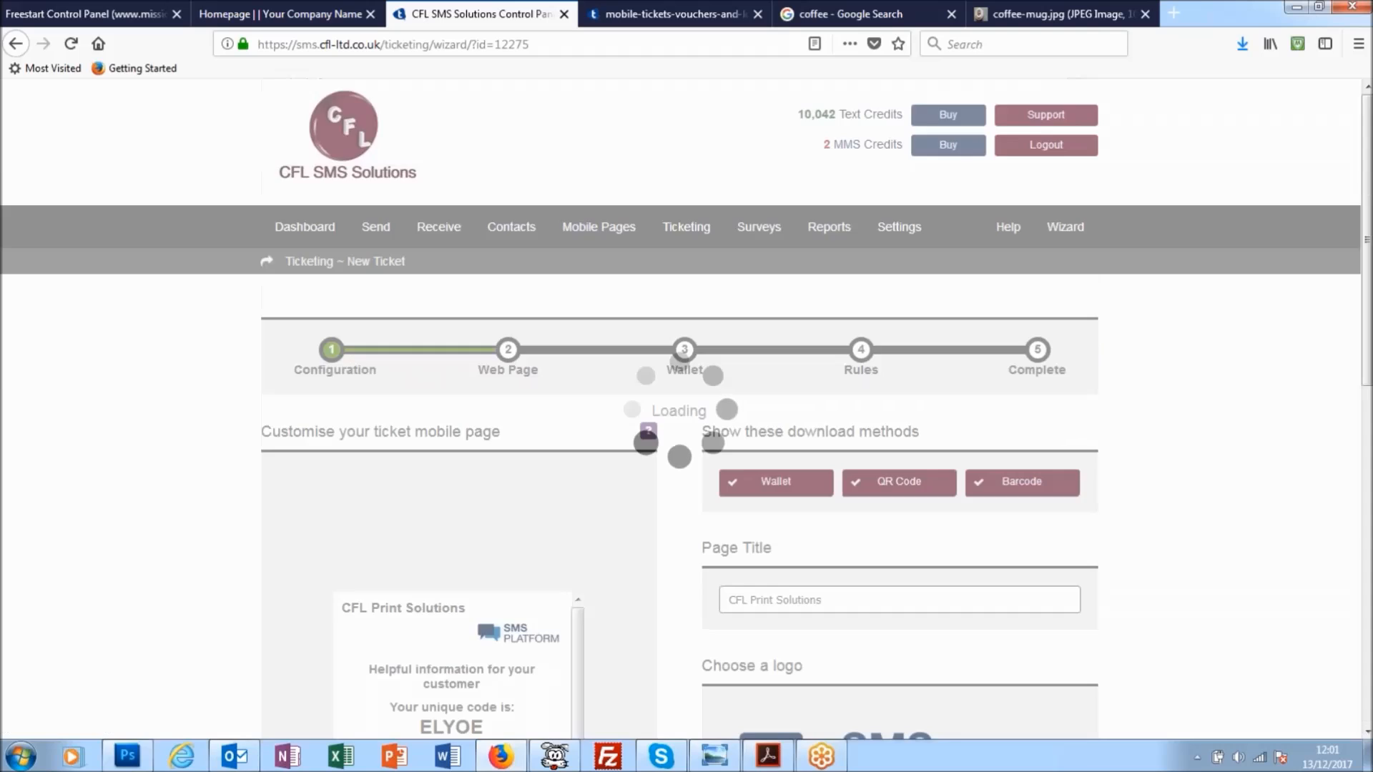
- Change the ticket mobile page's title to "Glyns Coffee Shop"
scroll(150, 369, "down", 1)
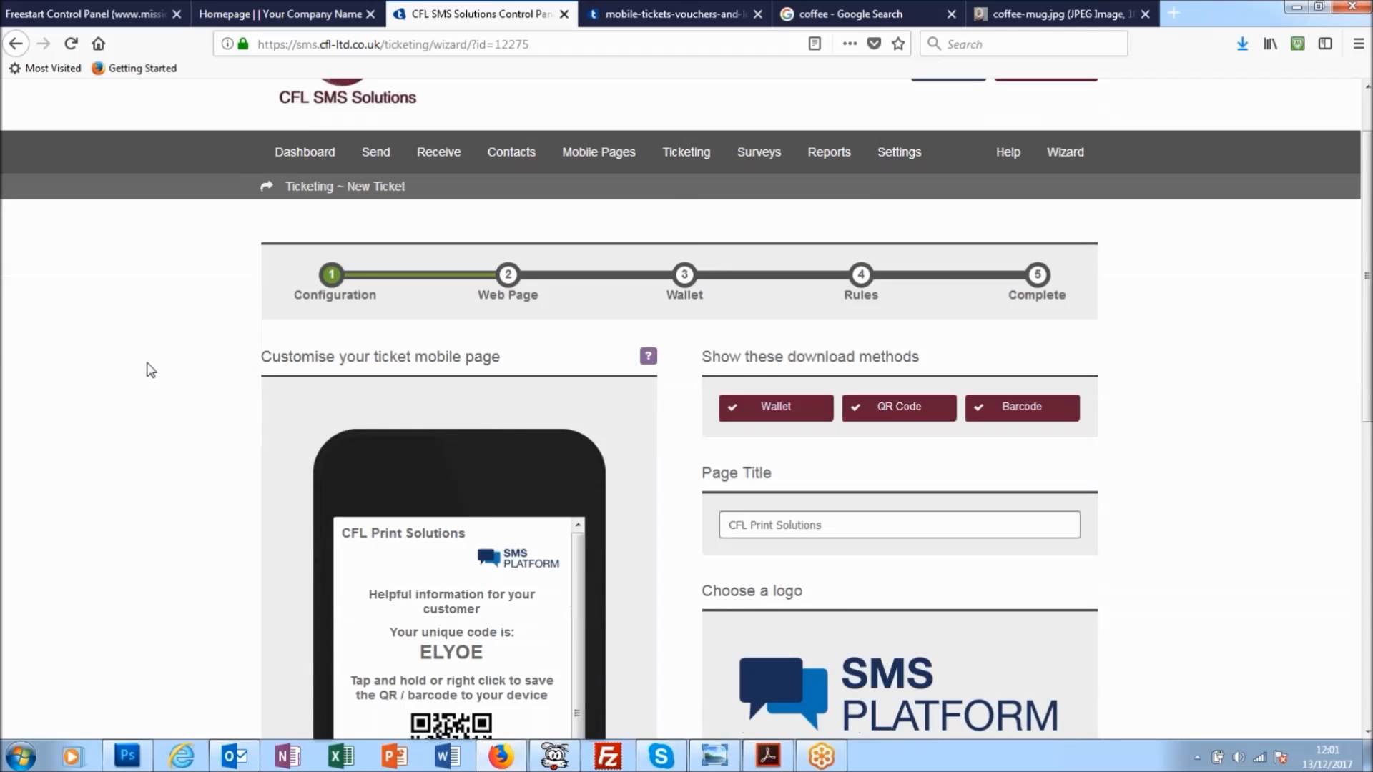
scroll(150, 369, "down", 2)
scroll(150, 369, "down", 1)
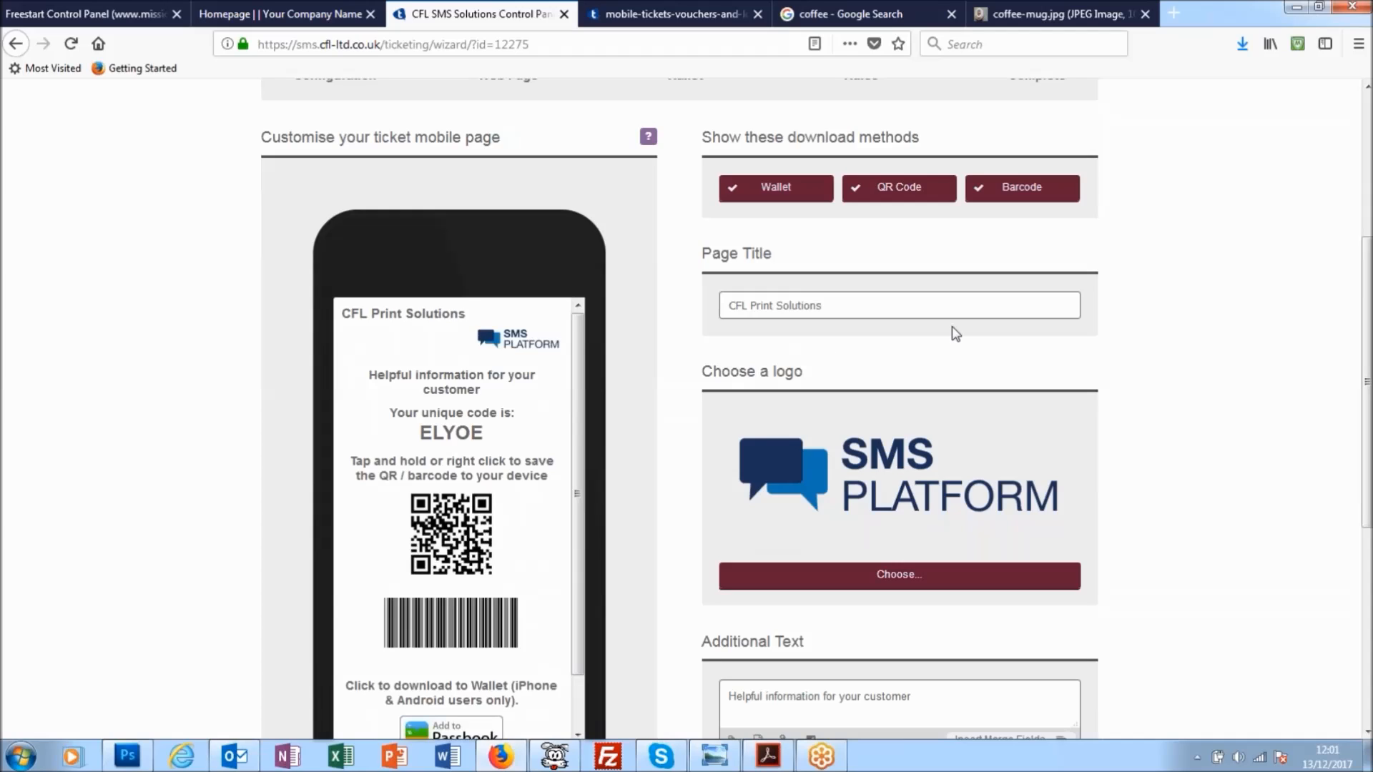
left_click_drag(842, 309, 730, 304)
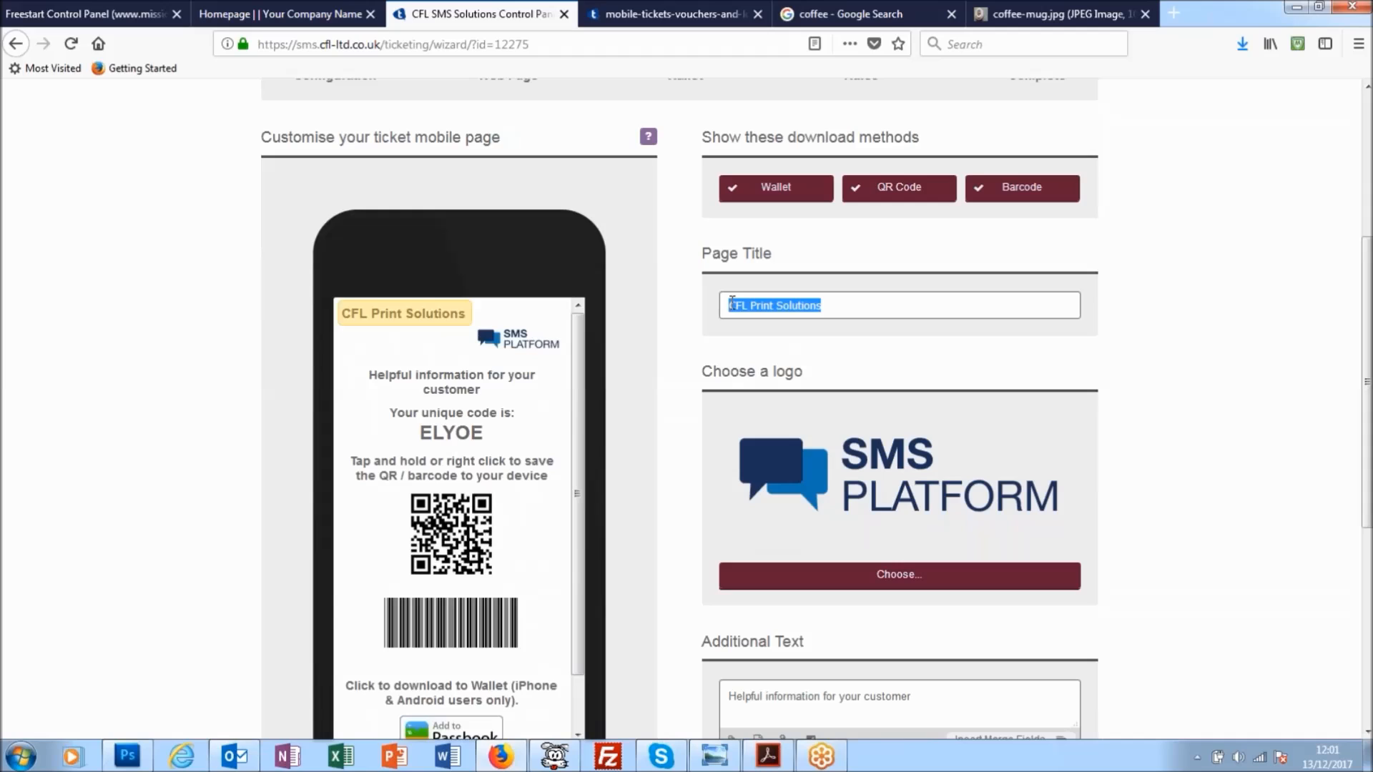
type("Glyns Co")
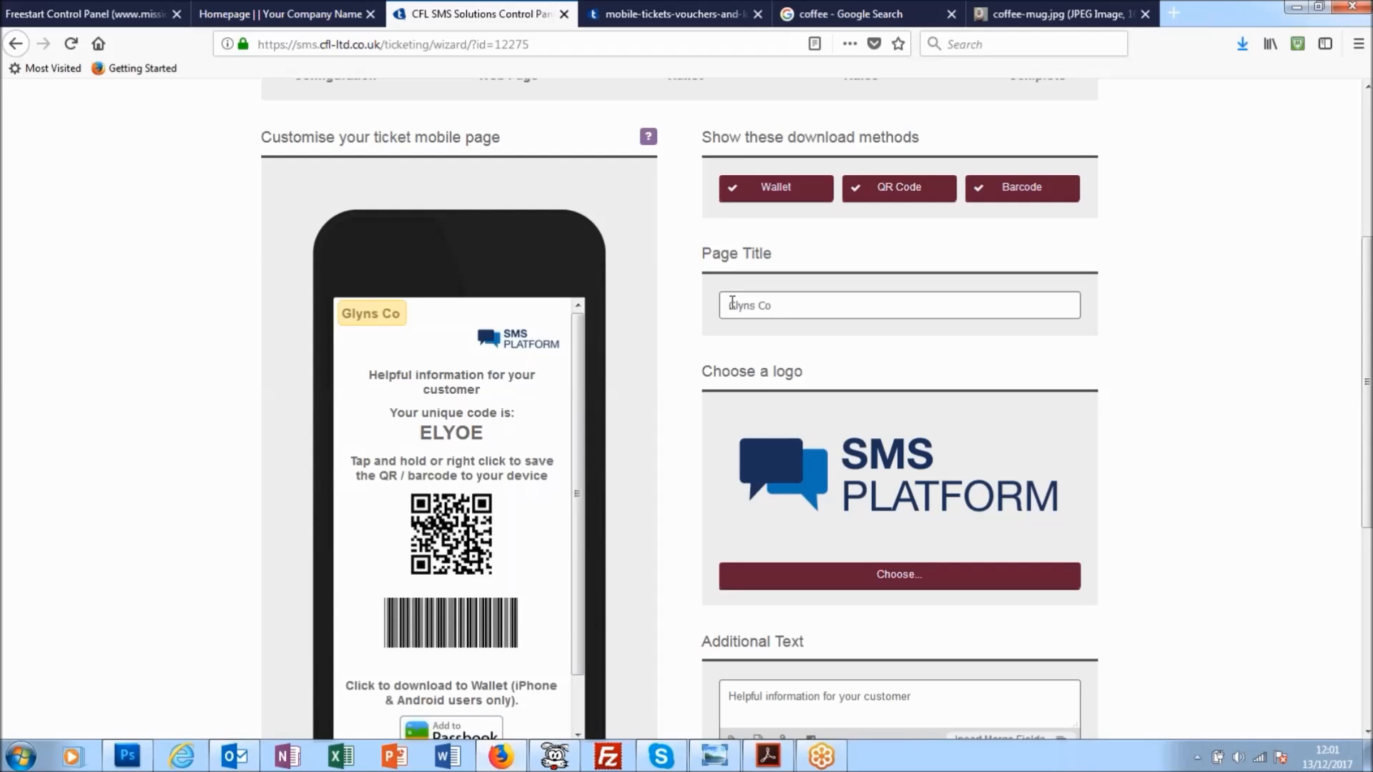
type("ffee Shop")
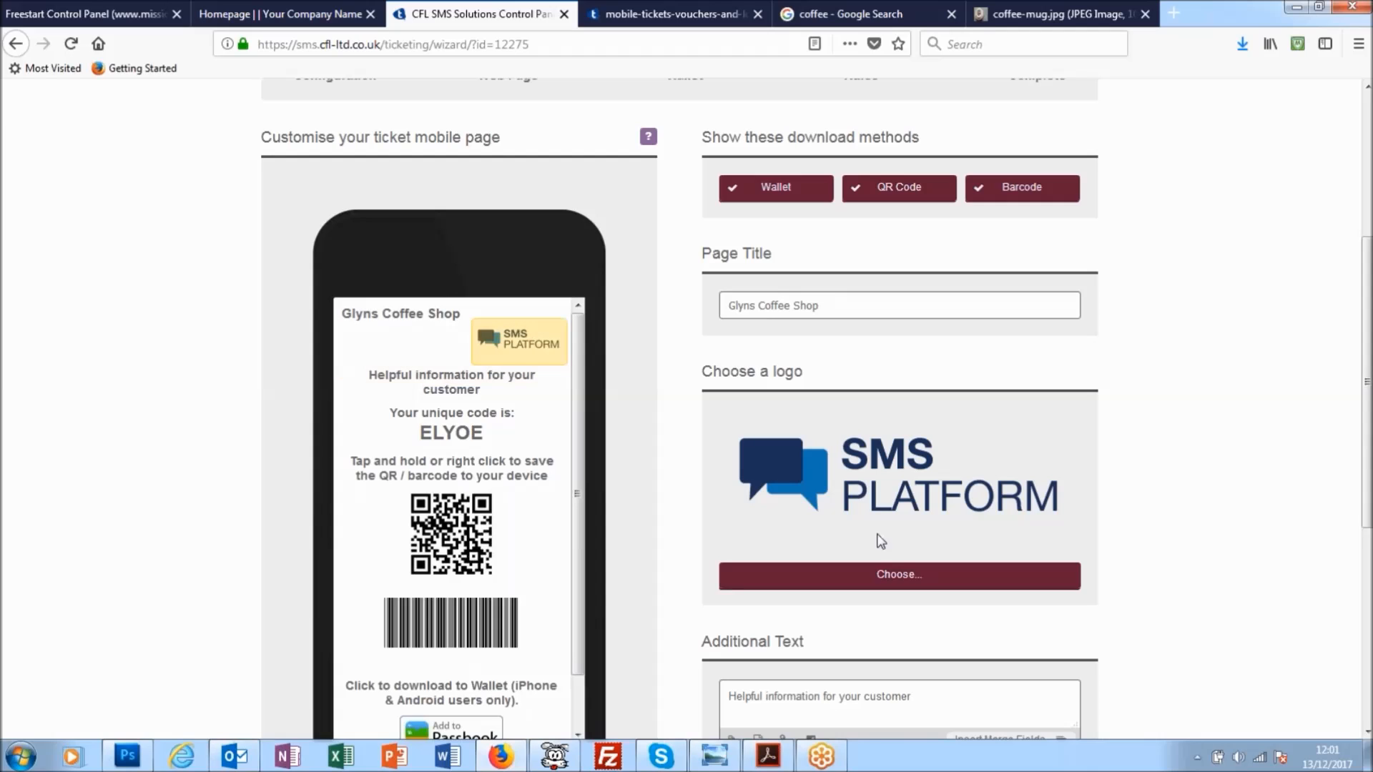
- Upload the coffee-mug image from the desktop's BodaComs > cfl > voucher folder to the file manager for the logo
left_click(885, 579)
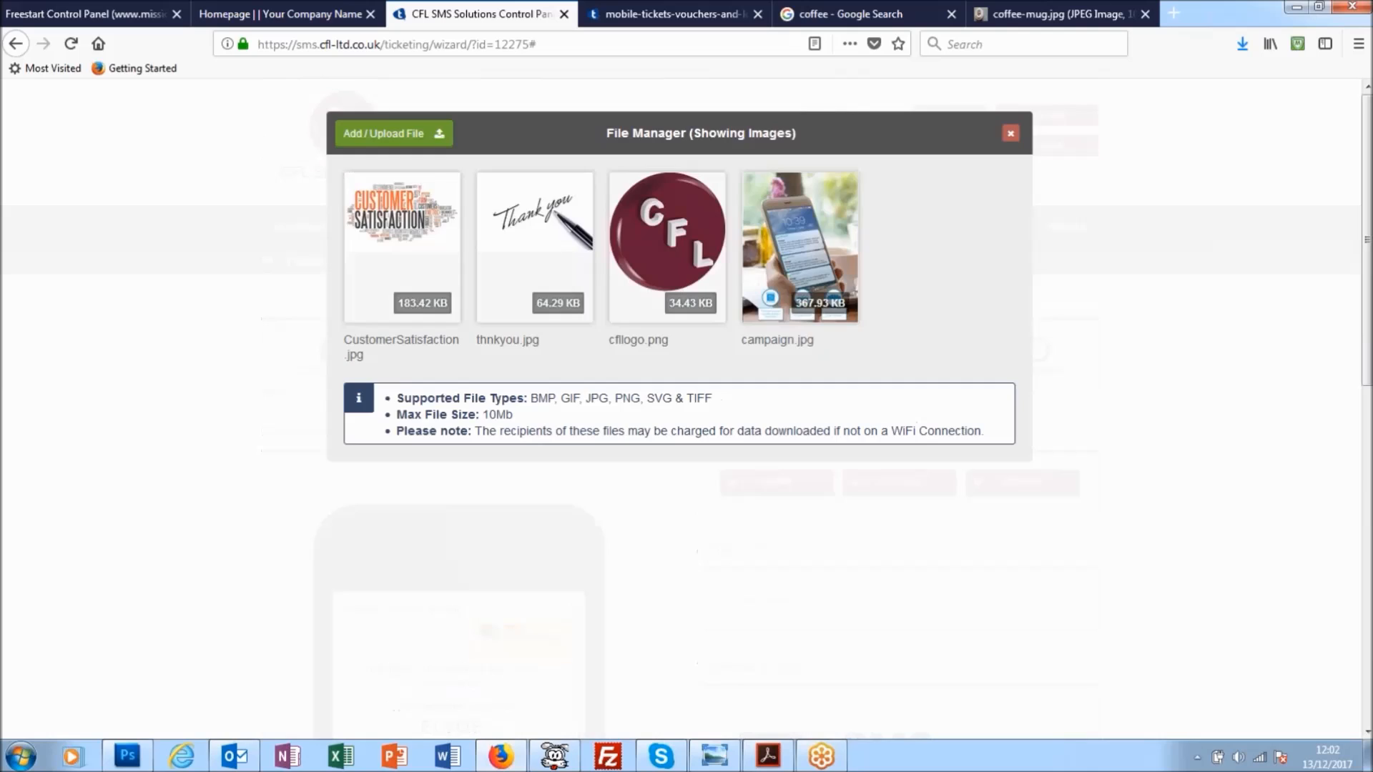
left_click(372, 133)
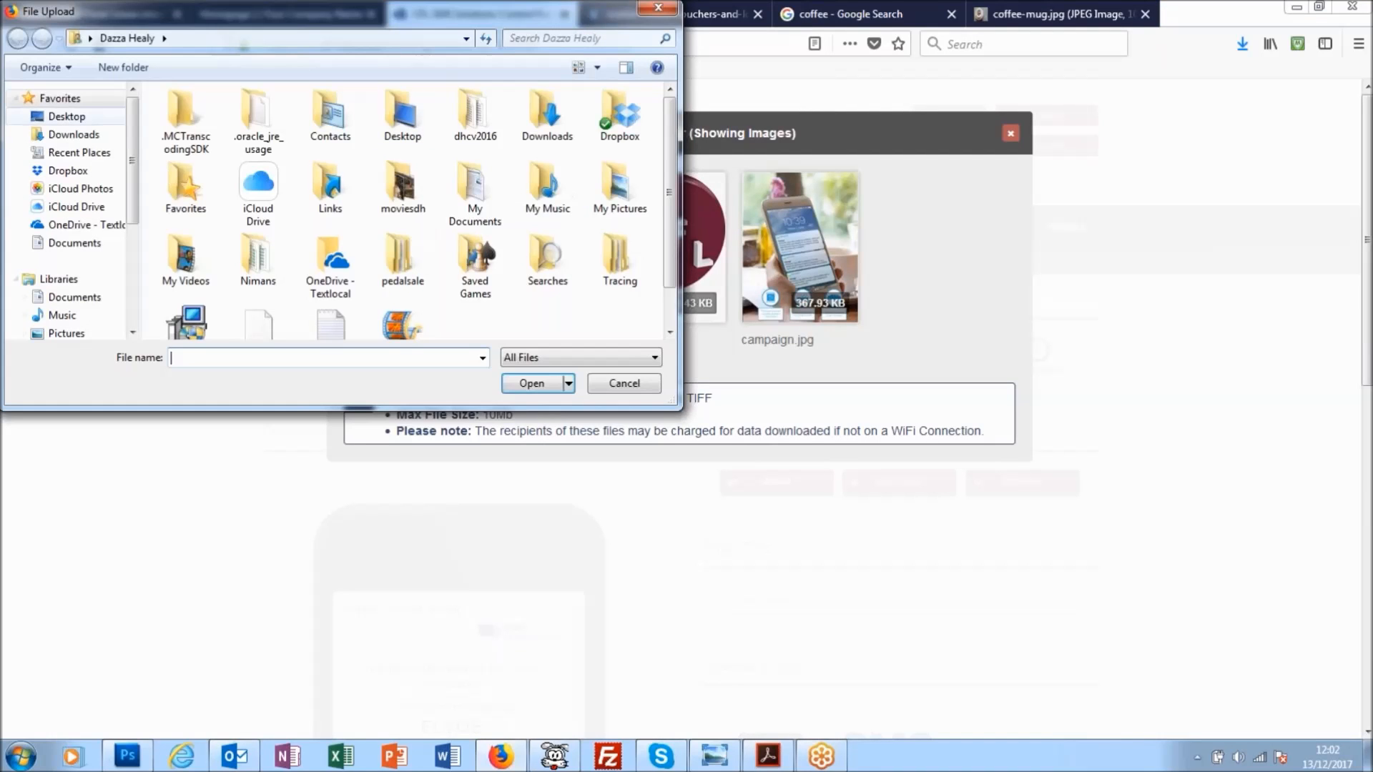
left_click(76, 118)
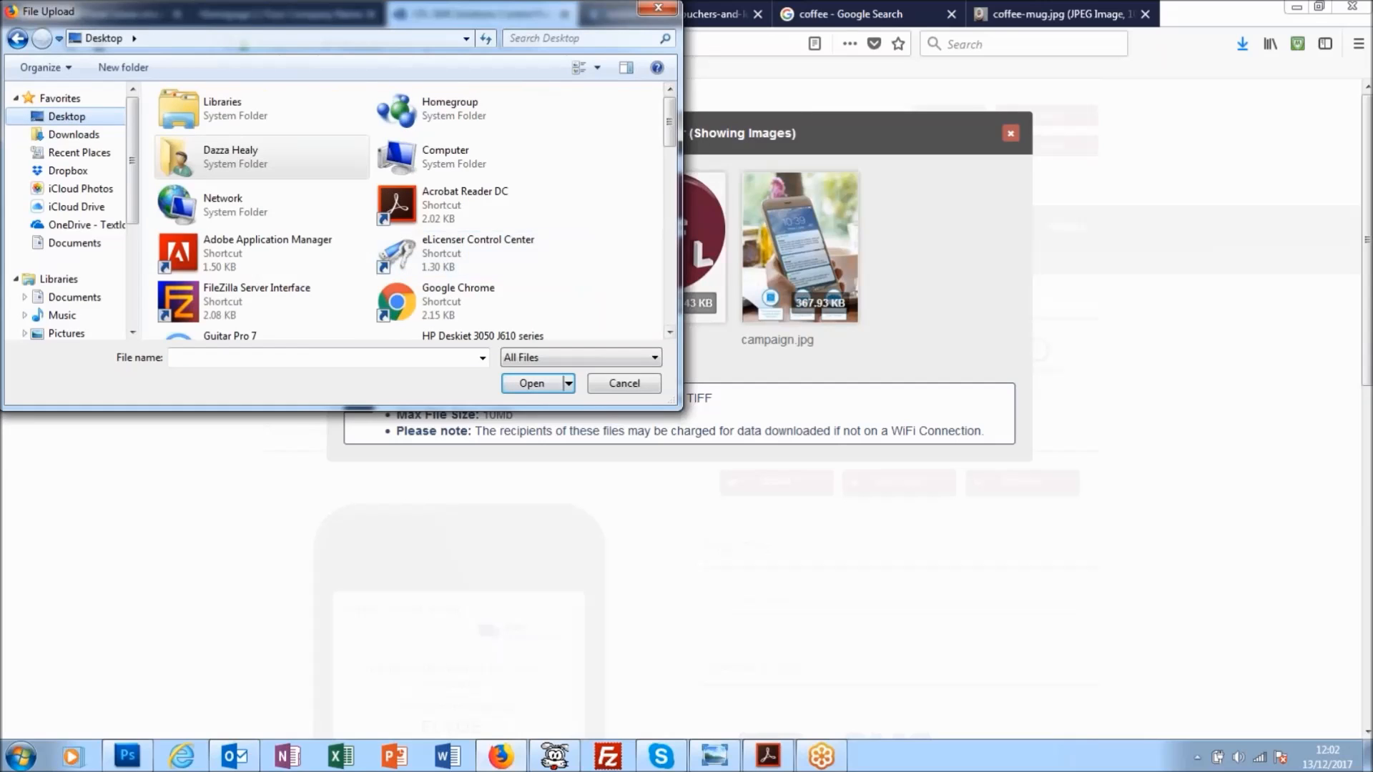
left_click_drag(665, 150, 666, 207)
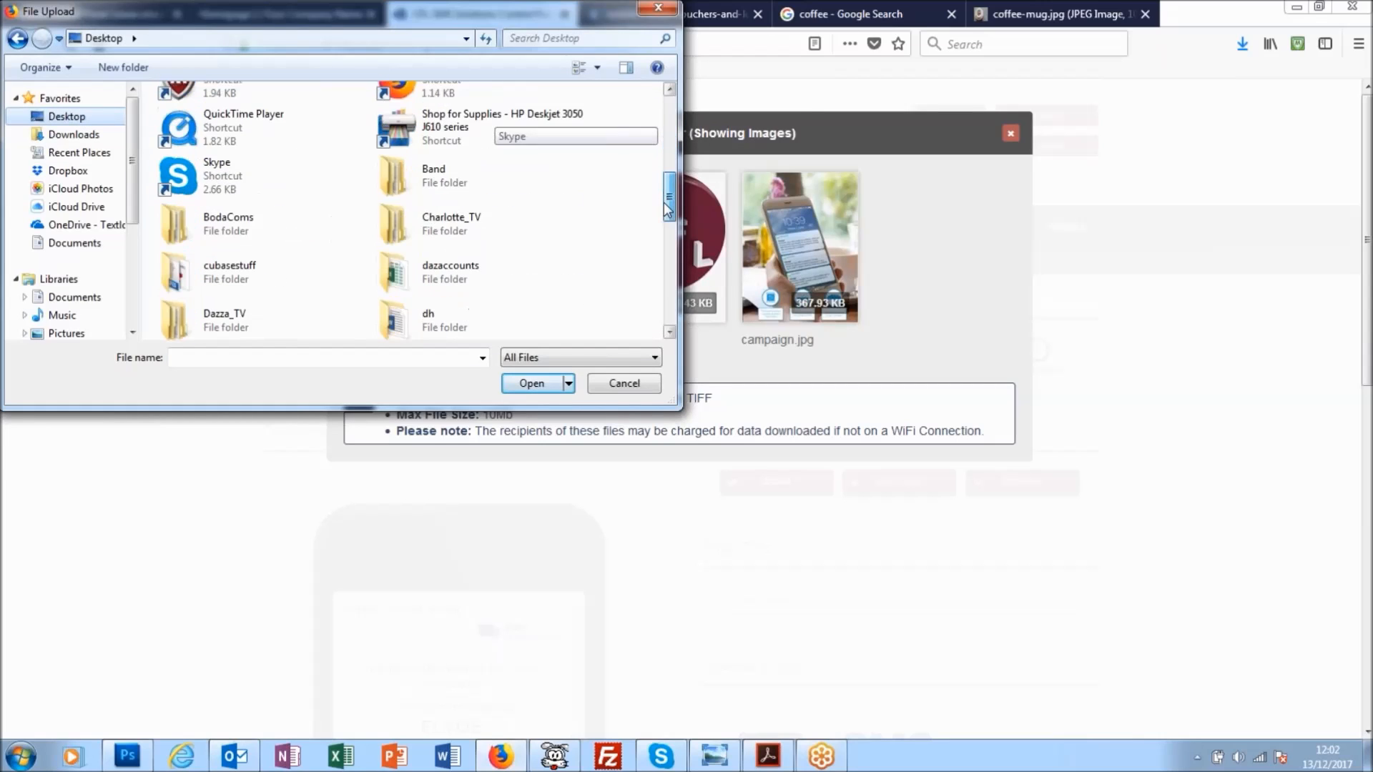
double_click(234, 220)
double_click(203, 172)
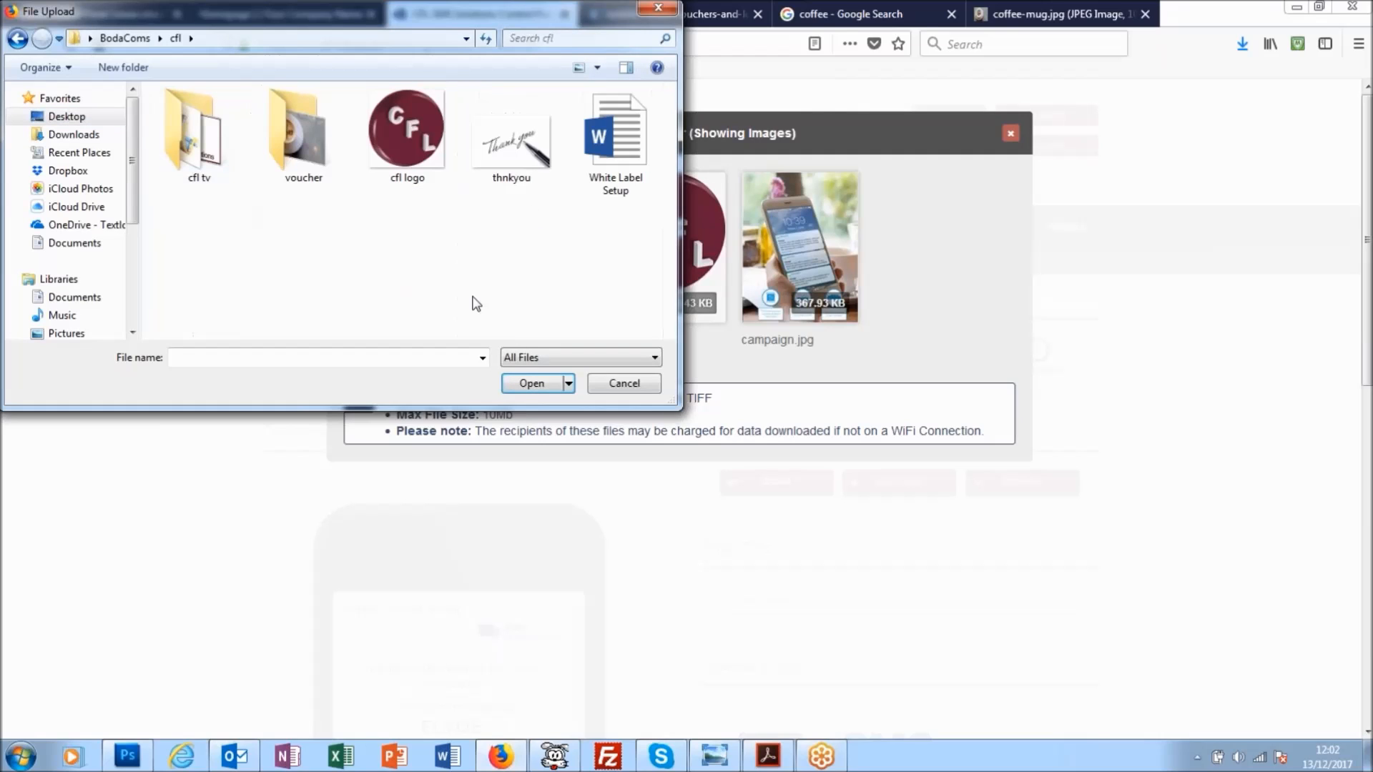
double_click(297, 132)
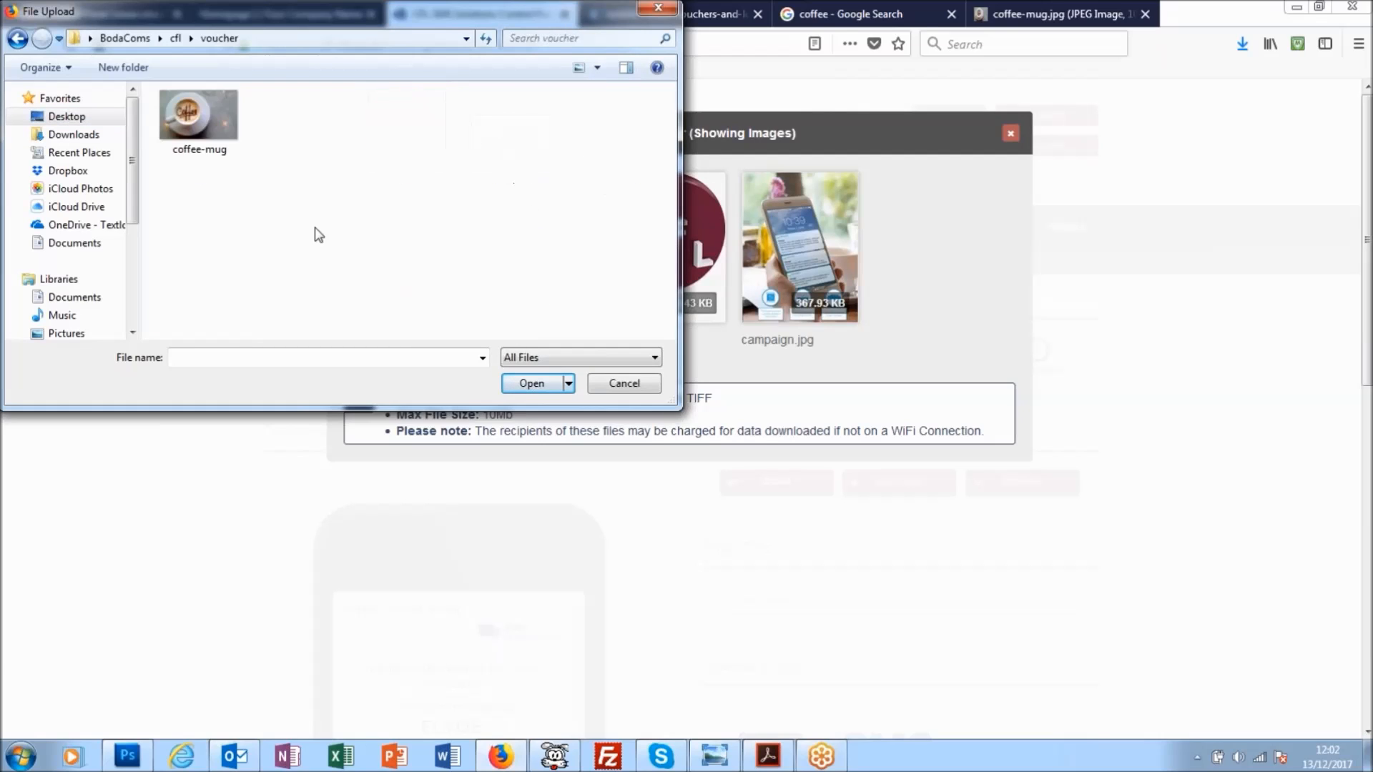
double_click(230, 124)
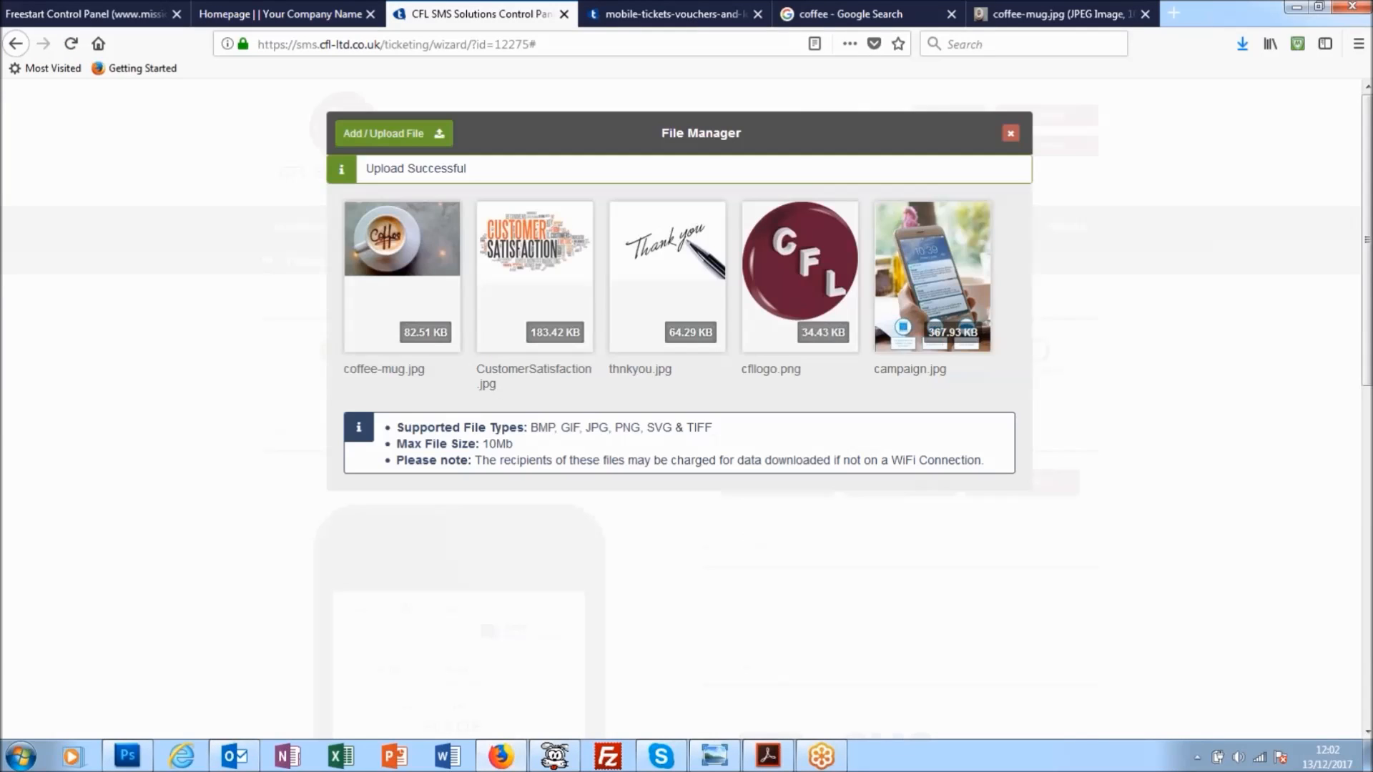
- Insert coffee-mug.jpg as the logo of the ticket mobile page
double_click(403, 277)
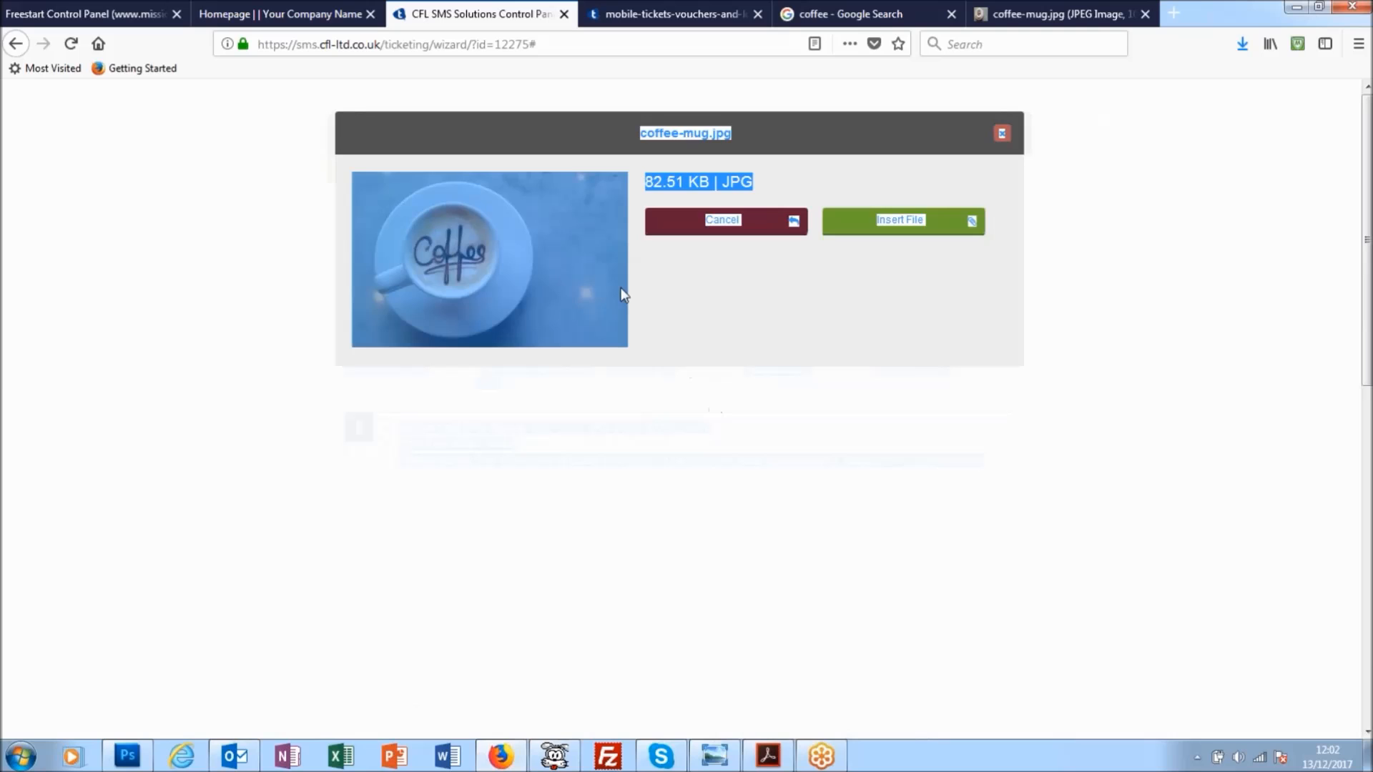
left_click(941, 322)
left_click(903, 221)
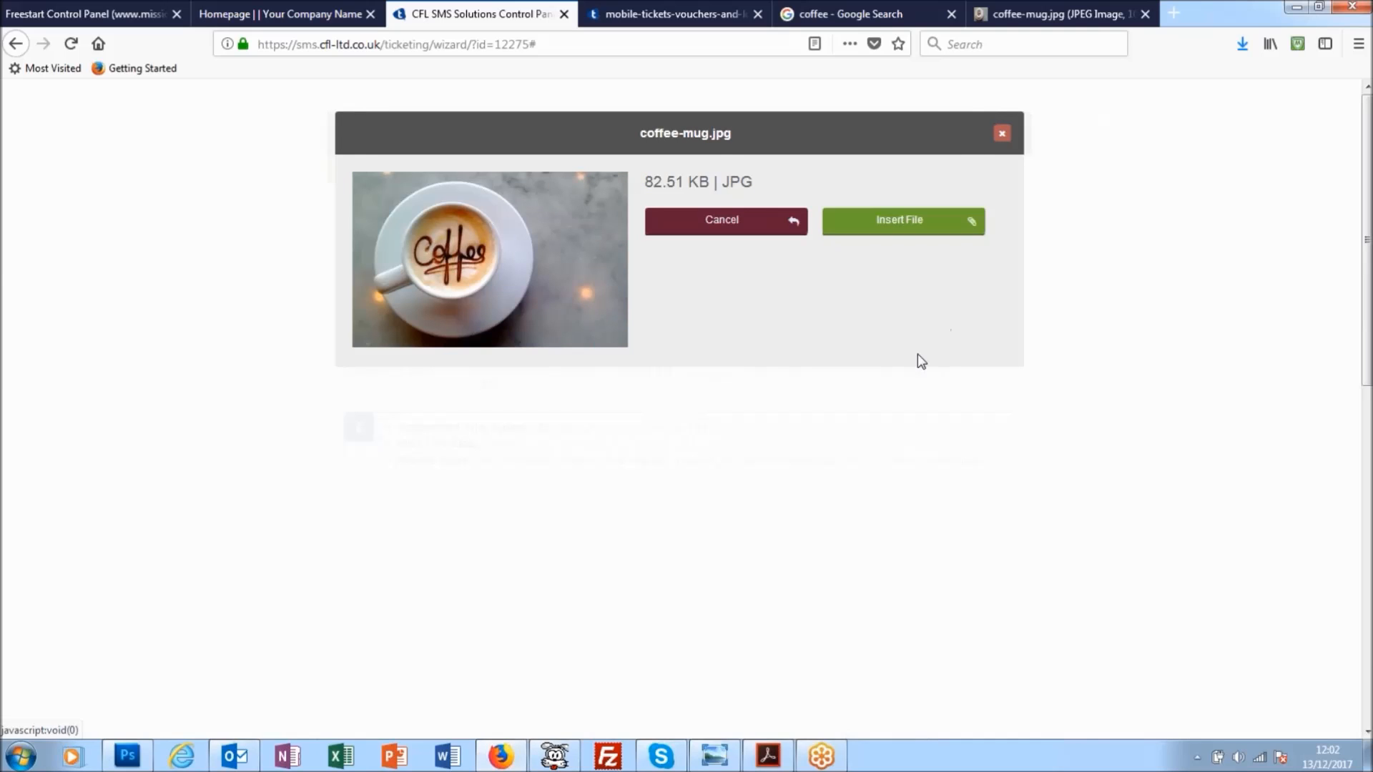
- Replace the mobile page's additional text with "HI, Please see discount voucher which entitles you to 10% of your next coffee."
scroll(845, 555, "down", 5)
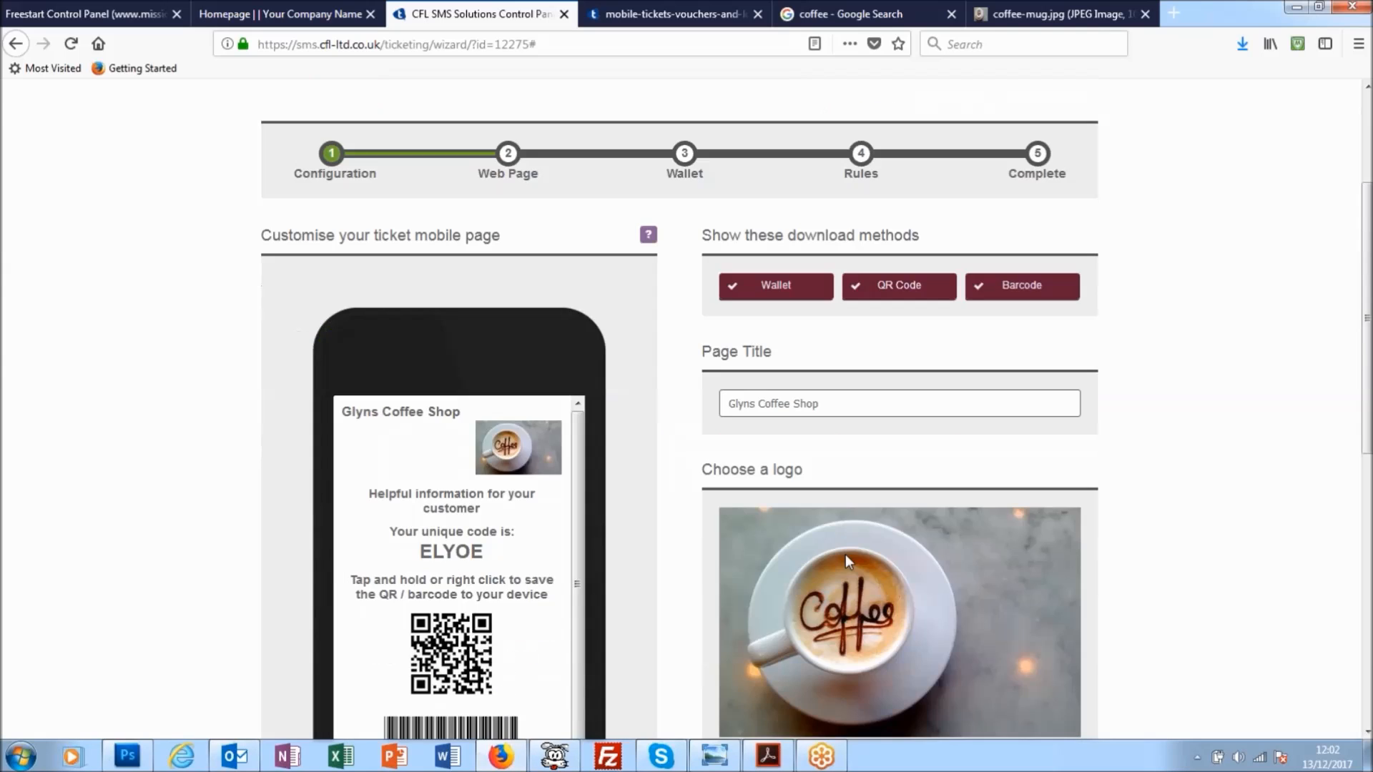
scroll(812, 499, "down", 2)
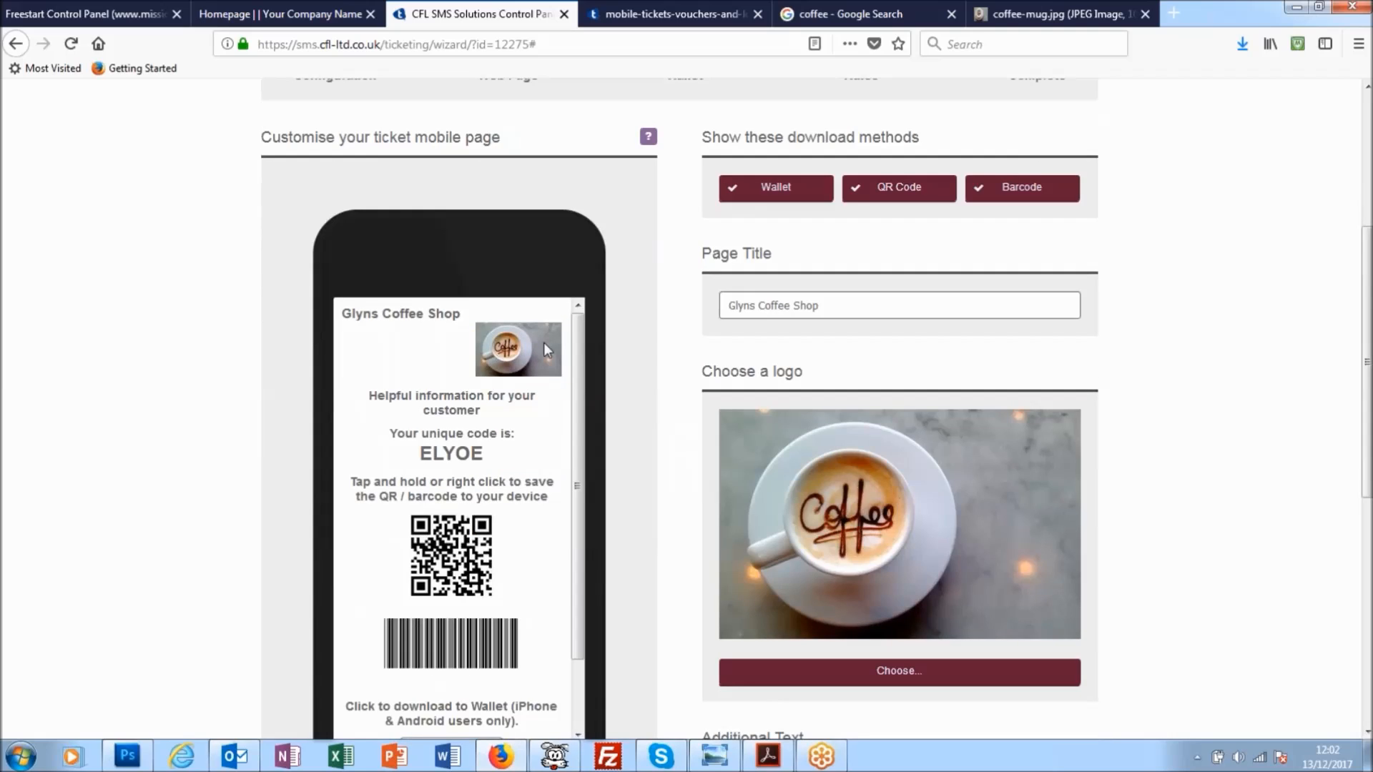
scroll(426, 425, "down", 2)
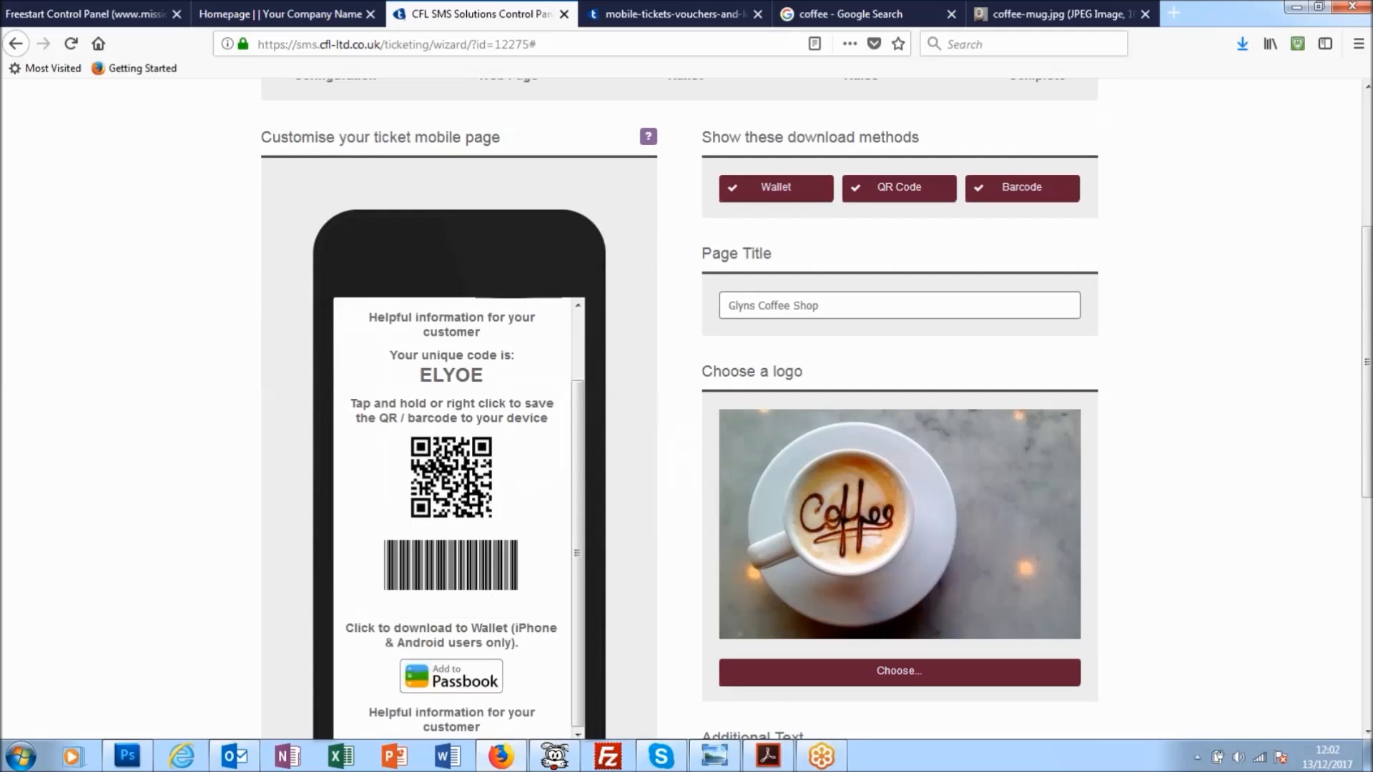
scroll(1085, 468, "down", 7)
left_click_drag(915, 499, 693, 499)
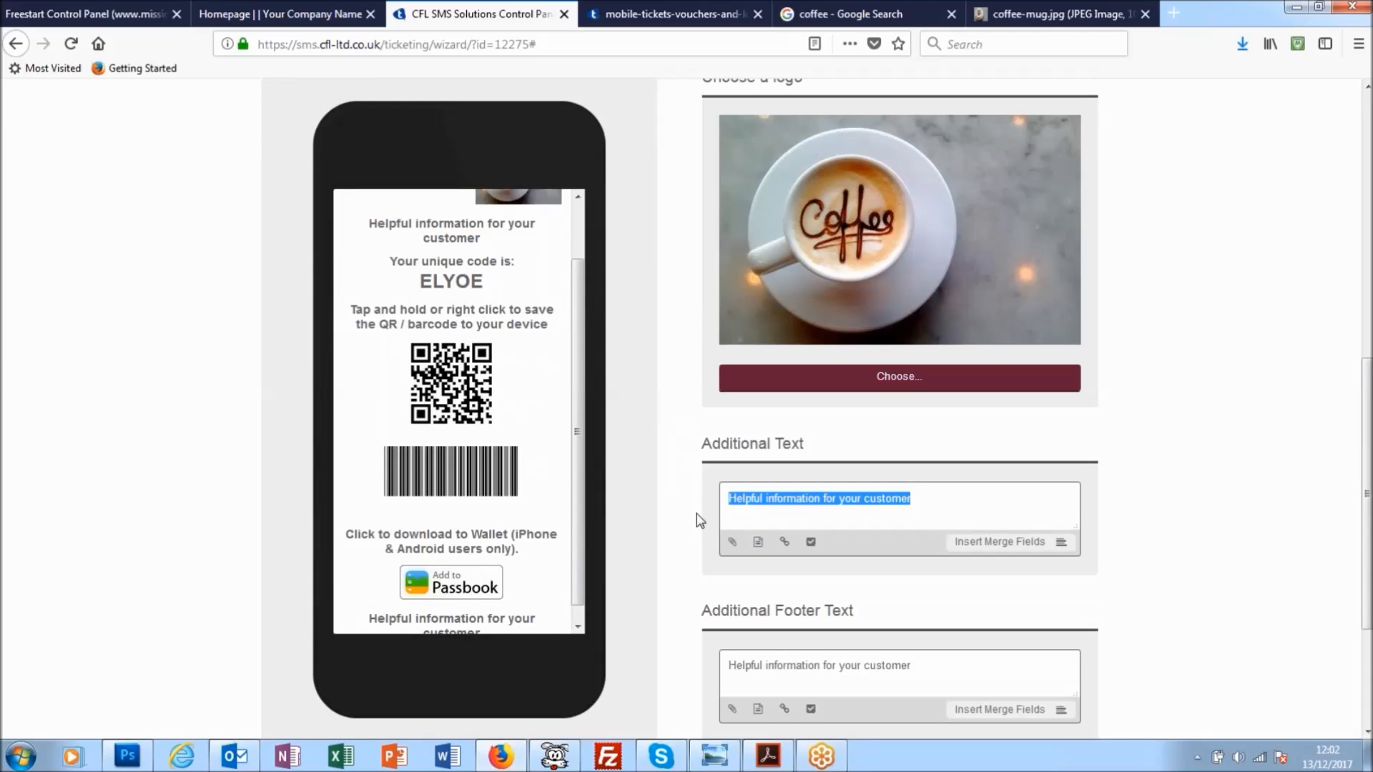
type("HI,")
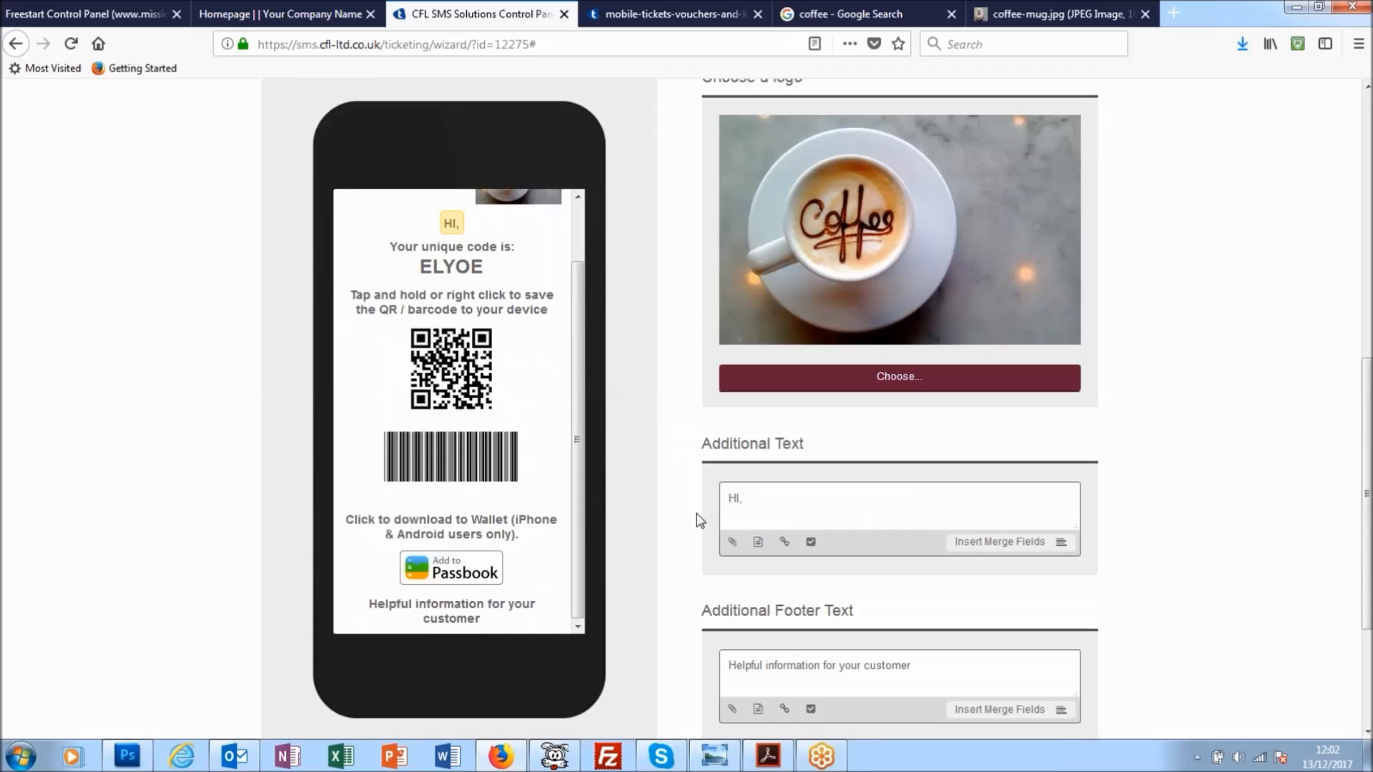
type(" Please see ")
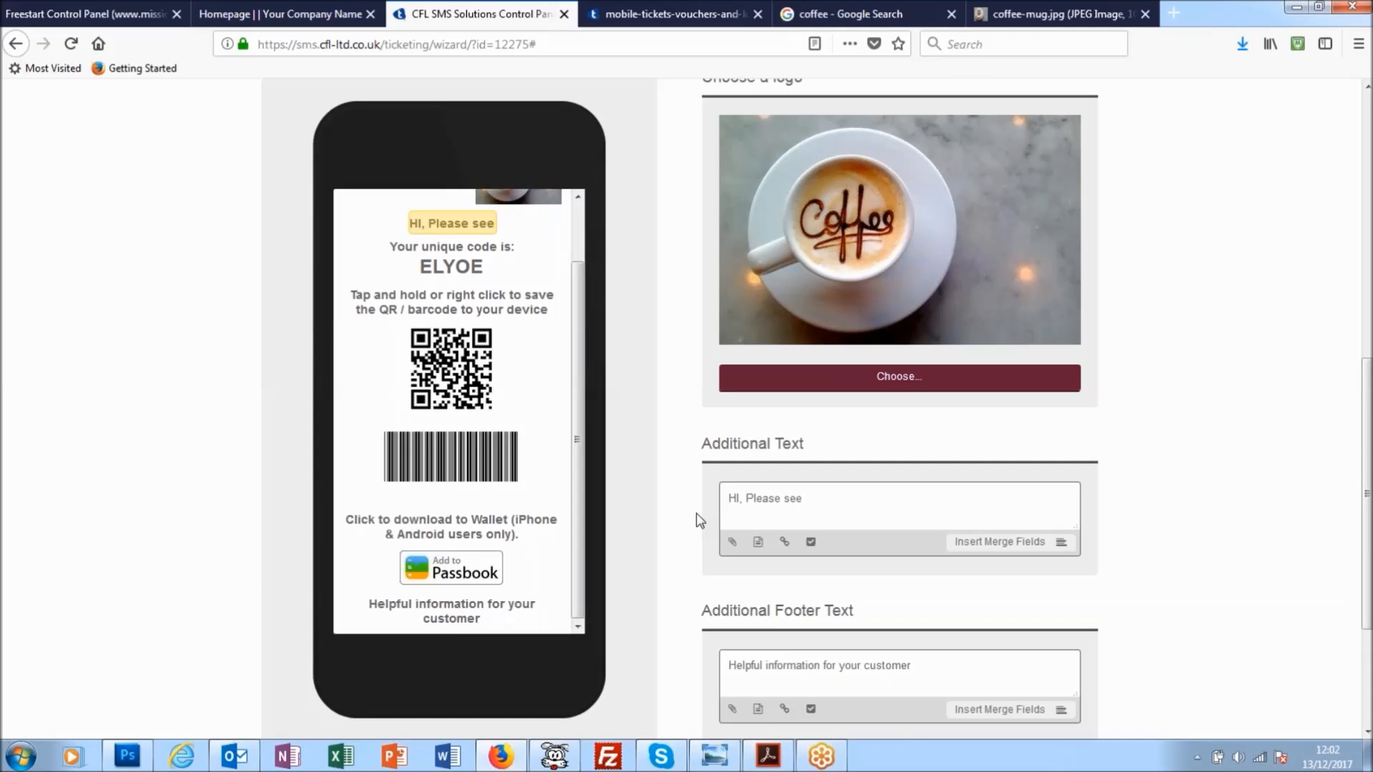
type("disco")
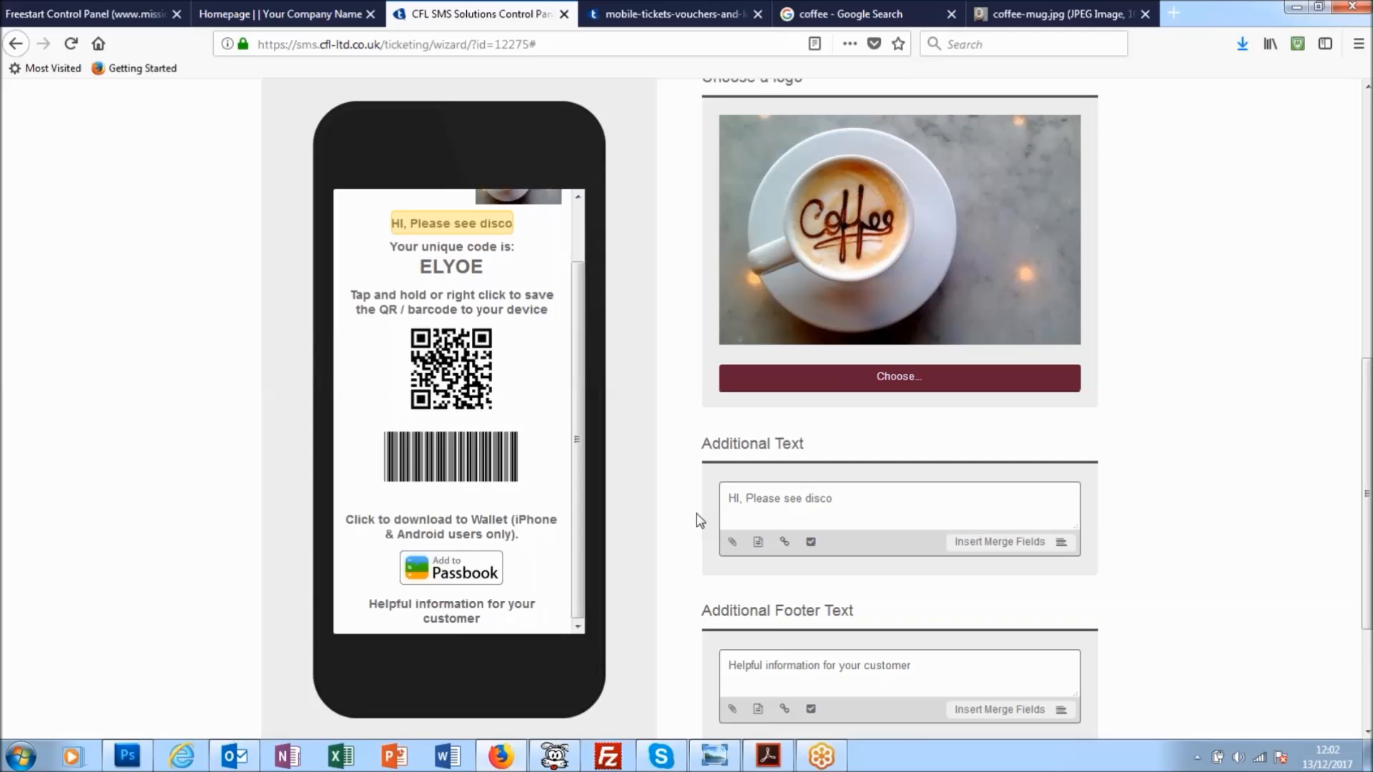
type("unt vouc")
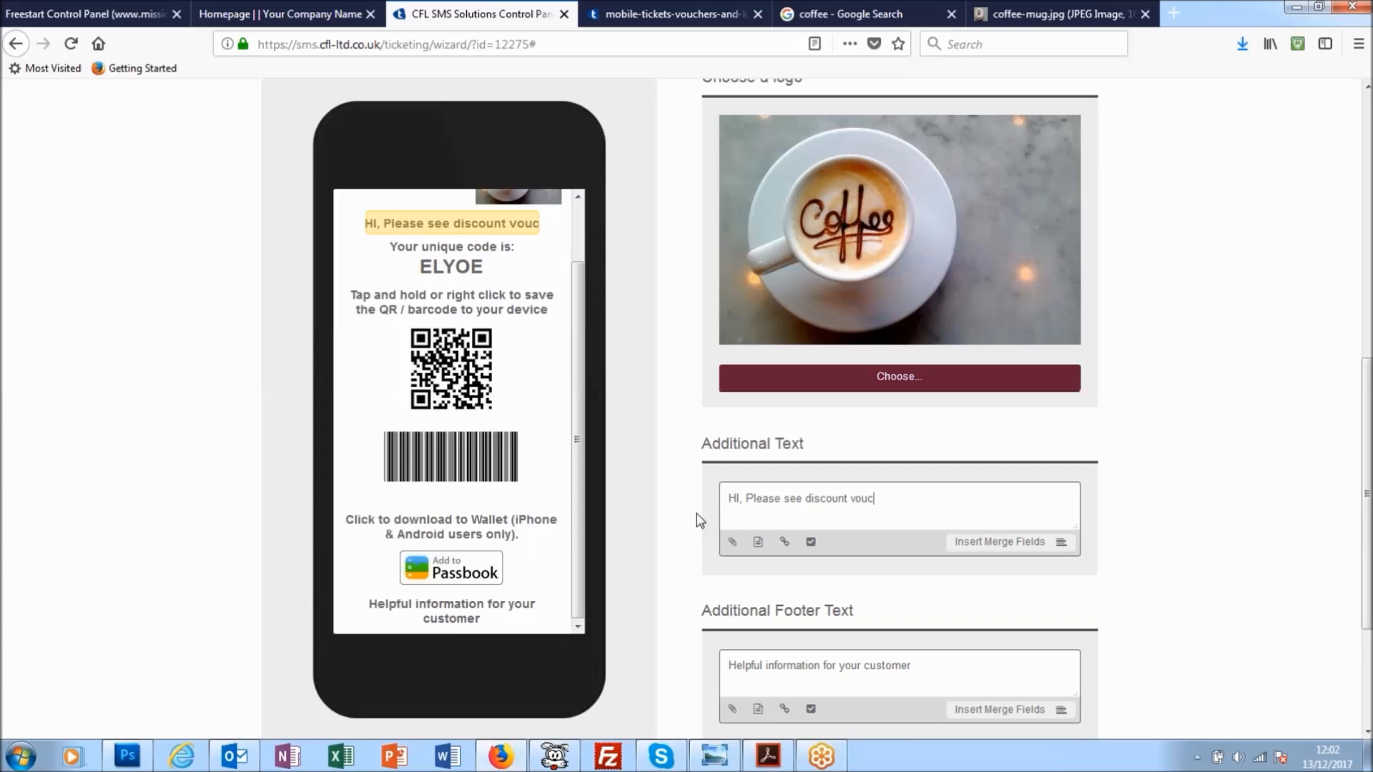
type("her wich")
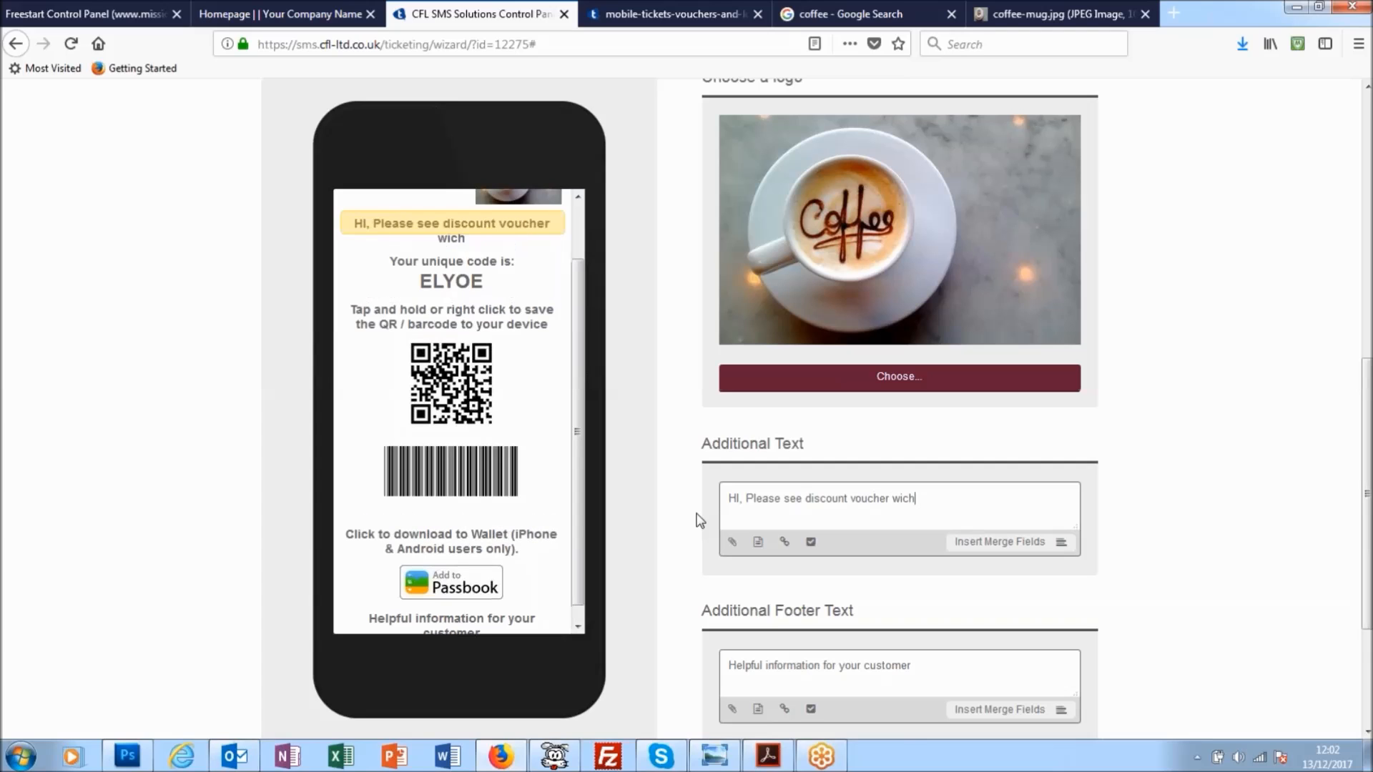
type(" entitle")
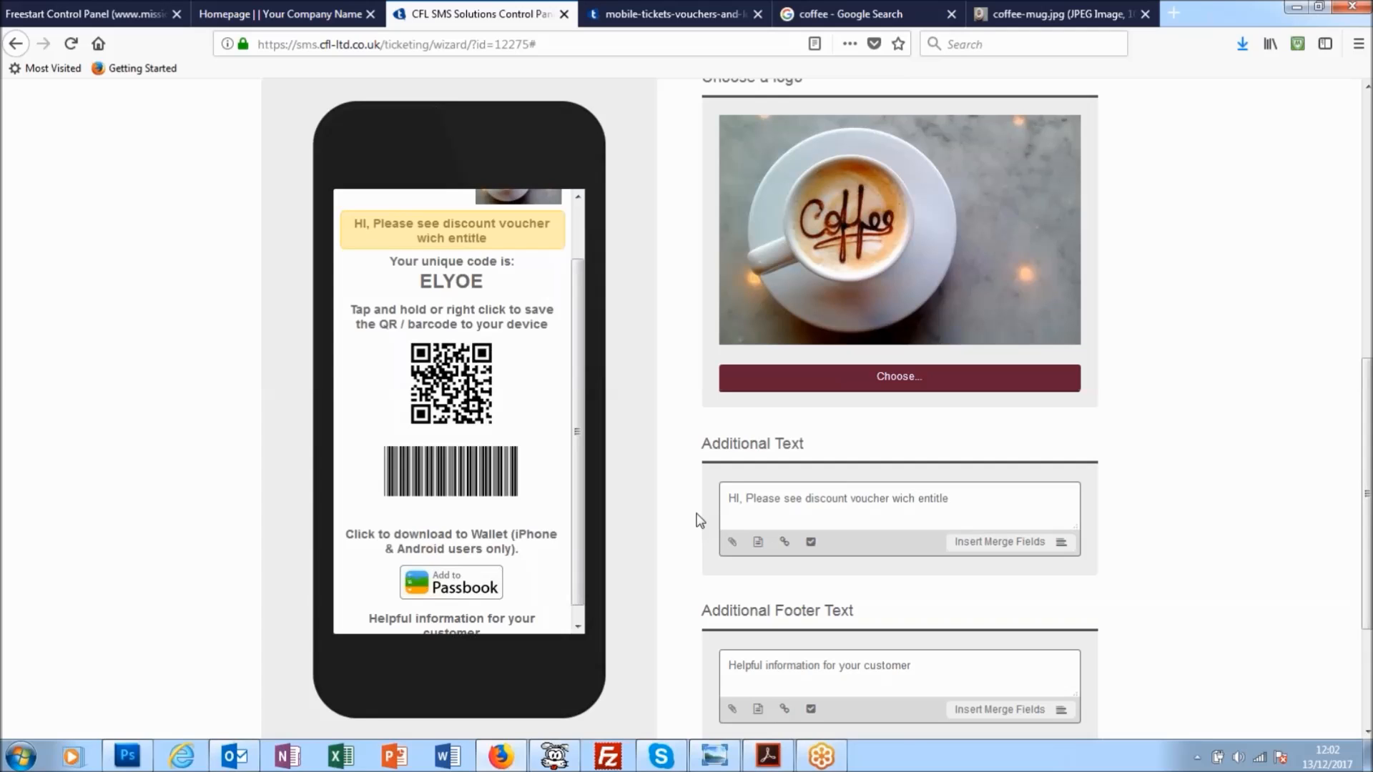
type("s you to ")
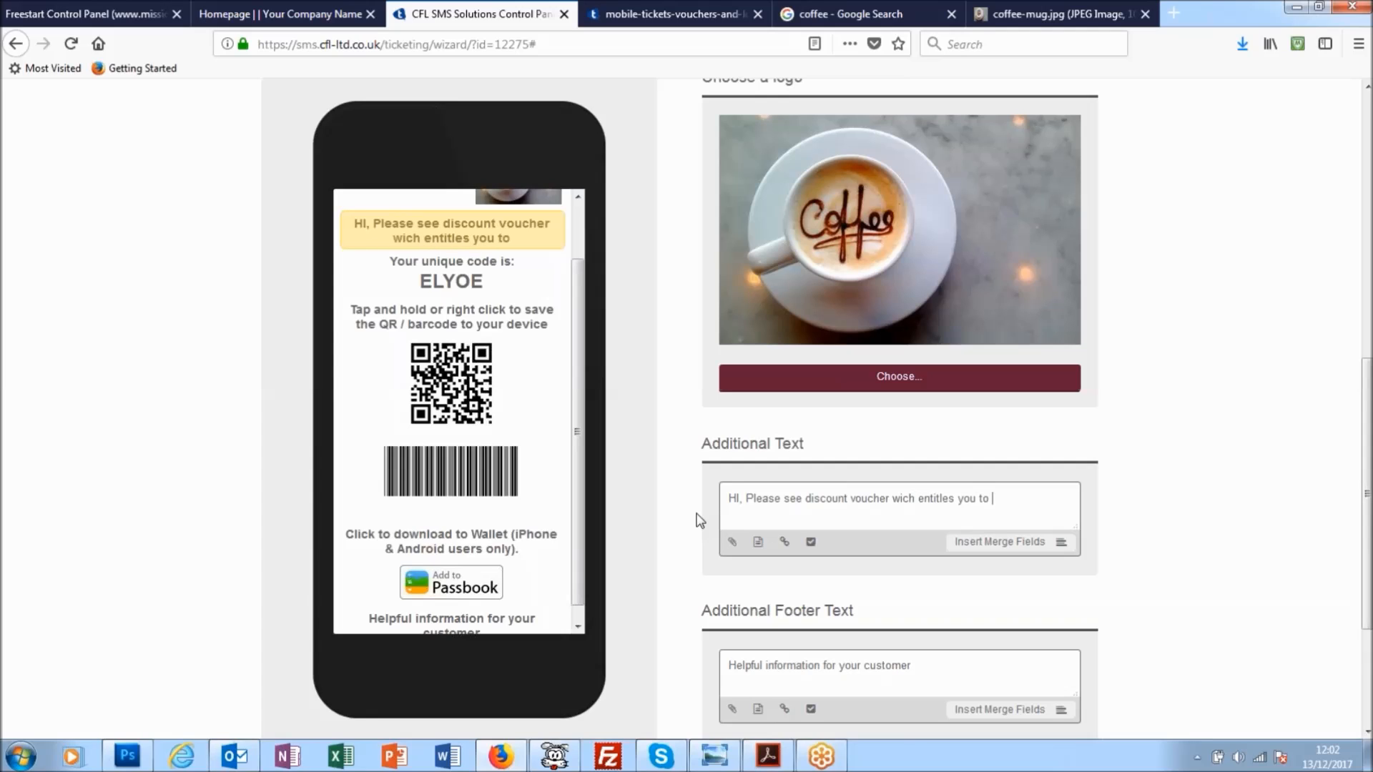
type("10%")
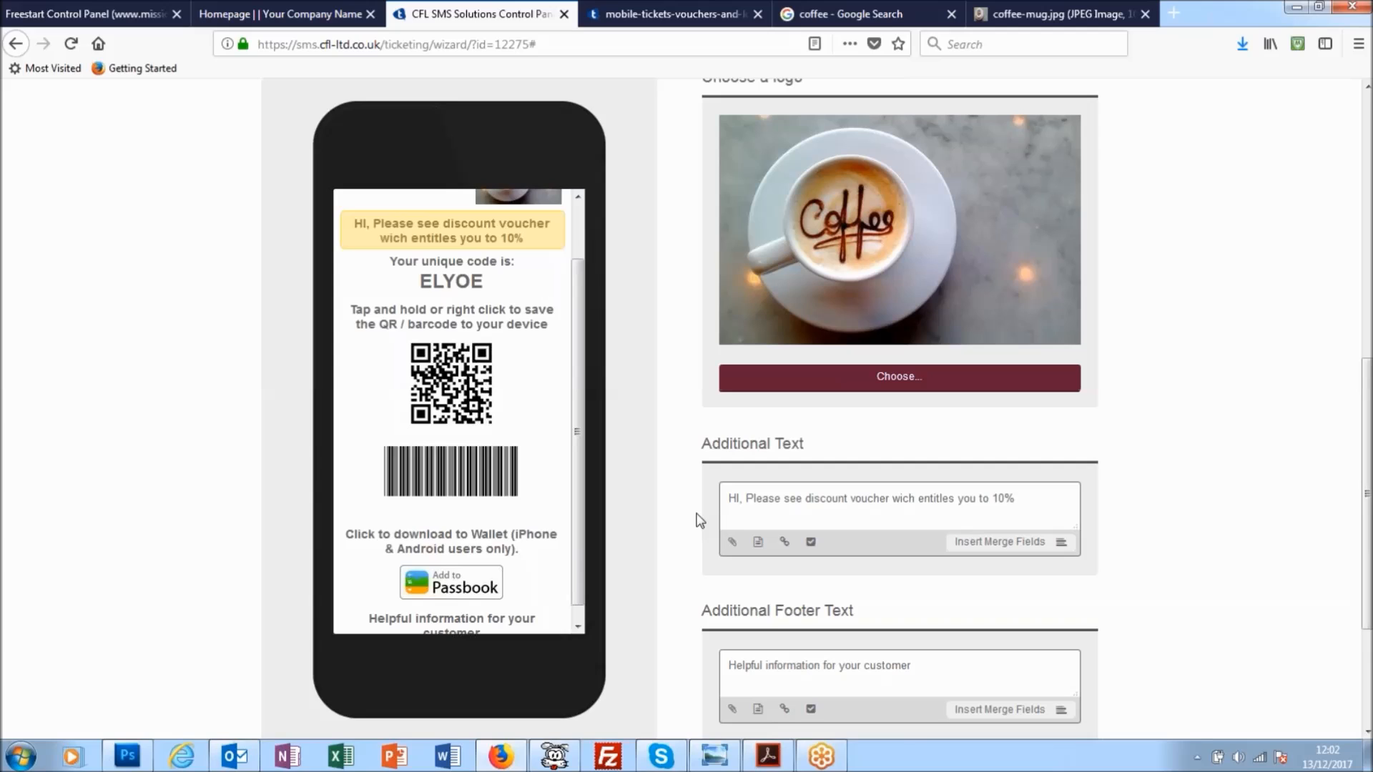
type(" of")
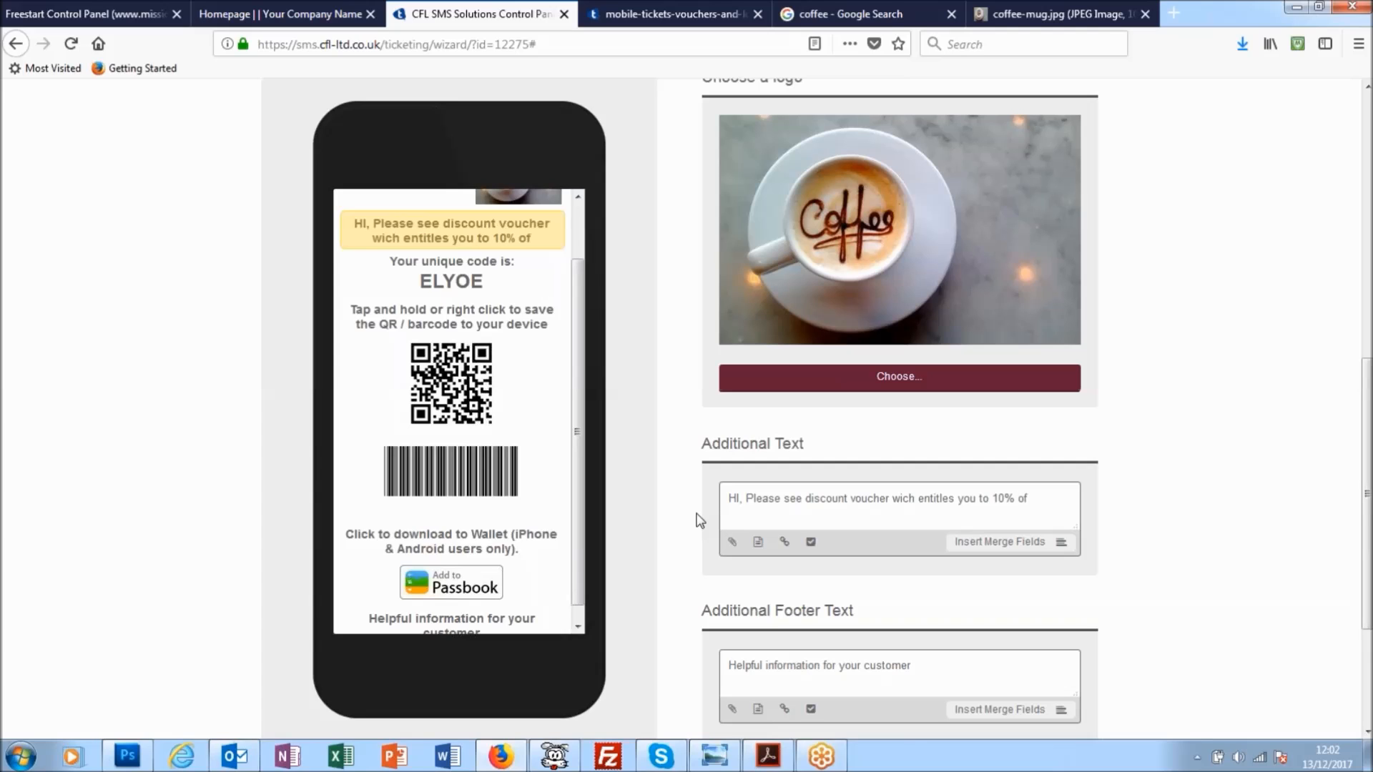
type(" your next")
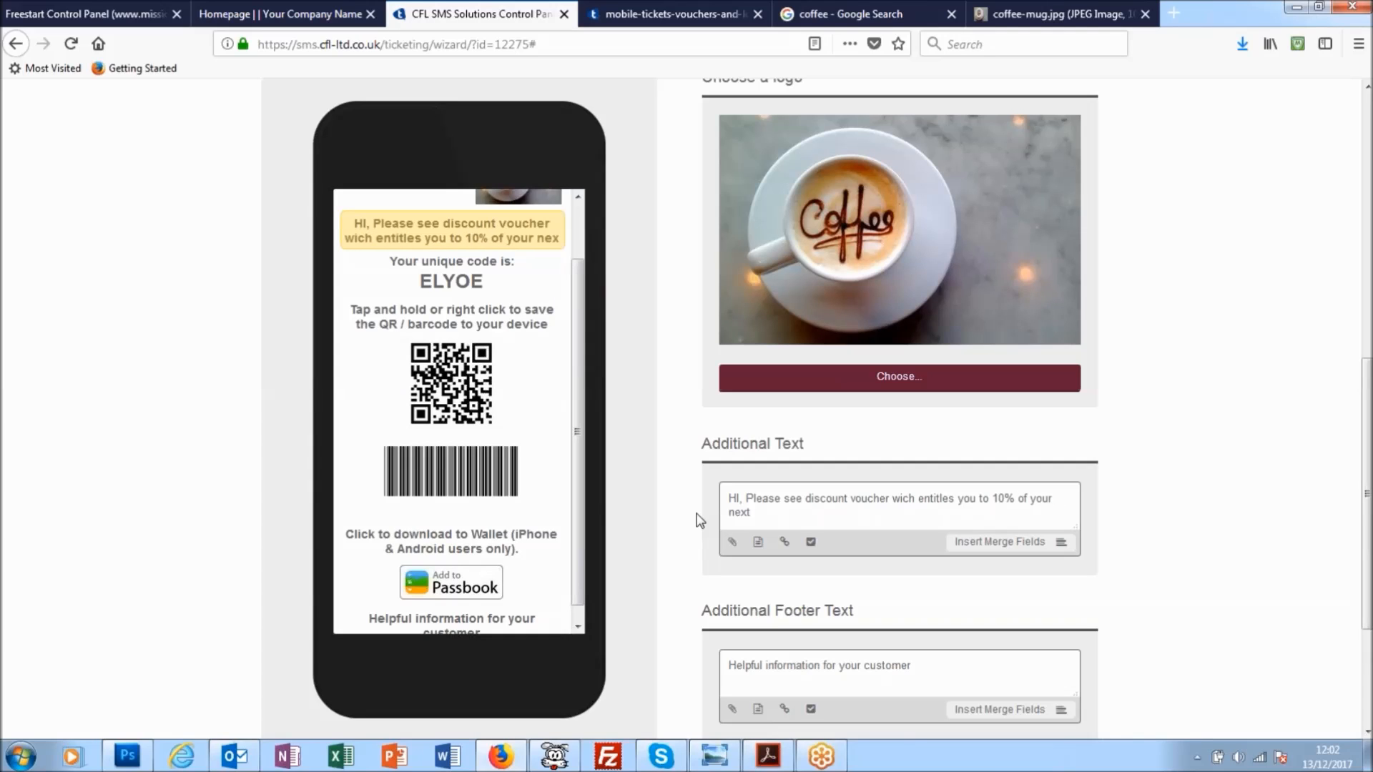
type(" coff")
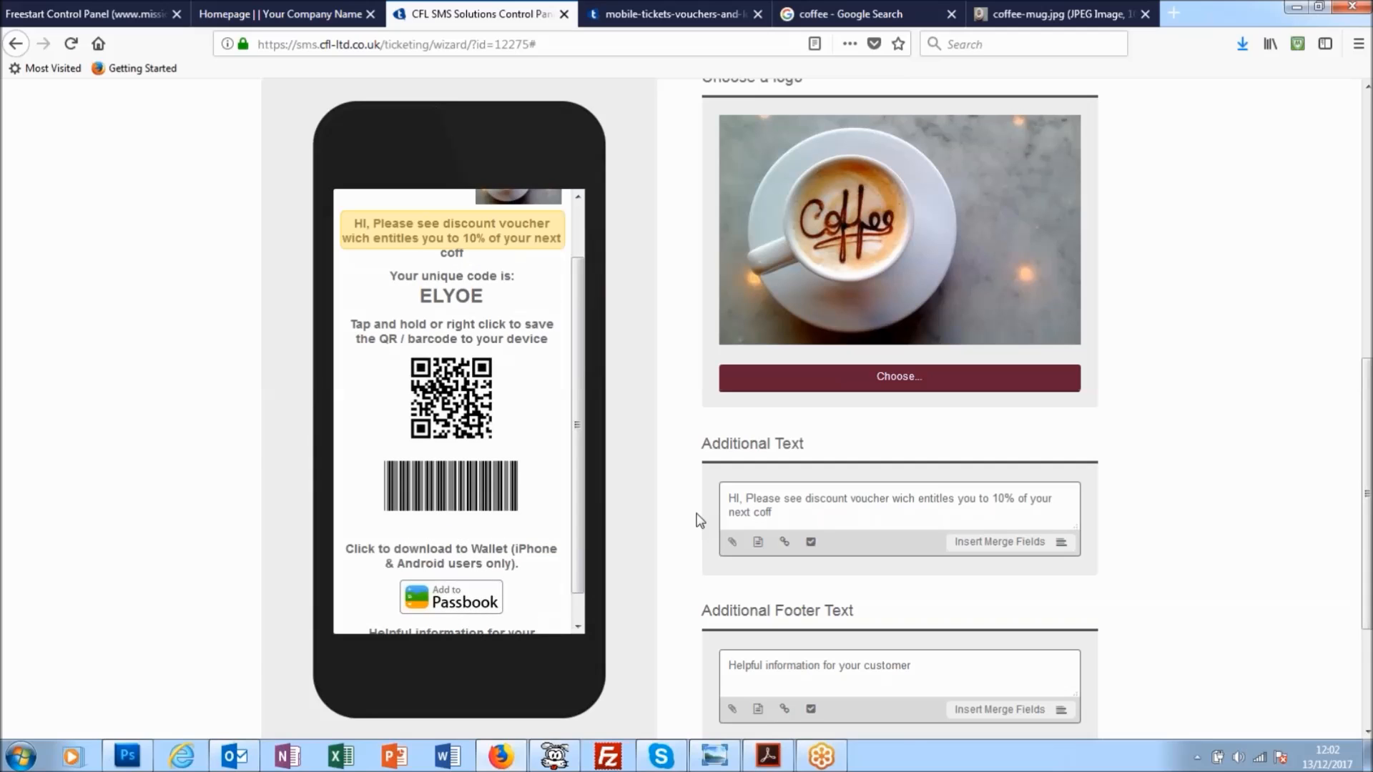
type("ee.")
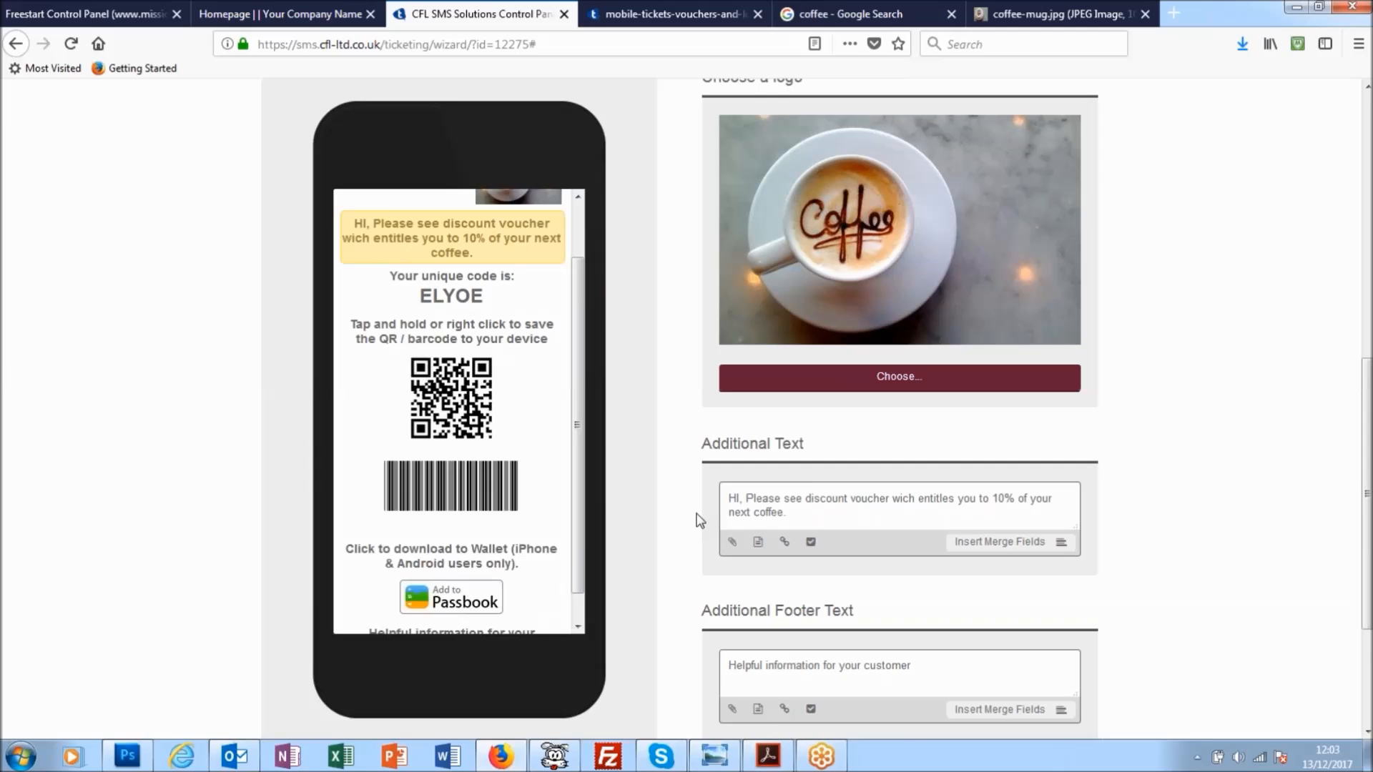
left_click(899, 497)
type("h")
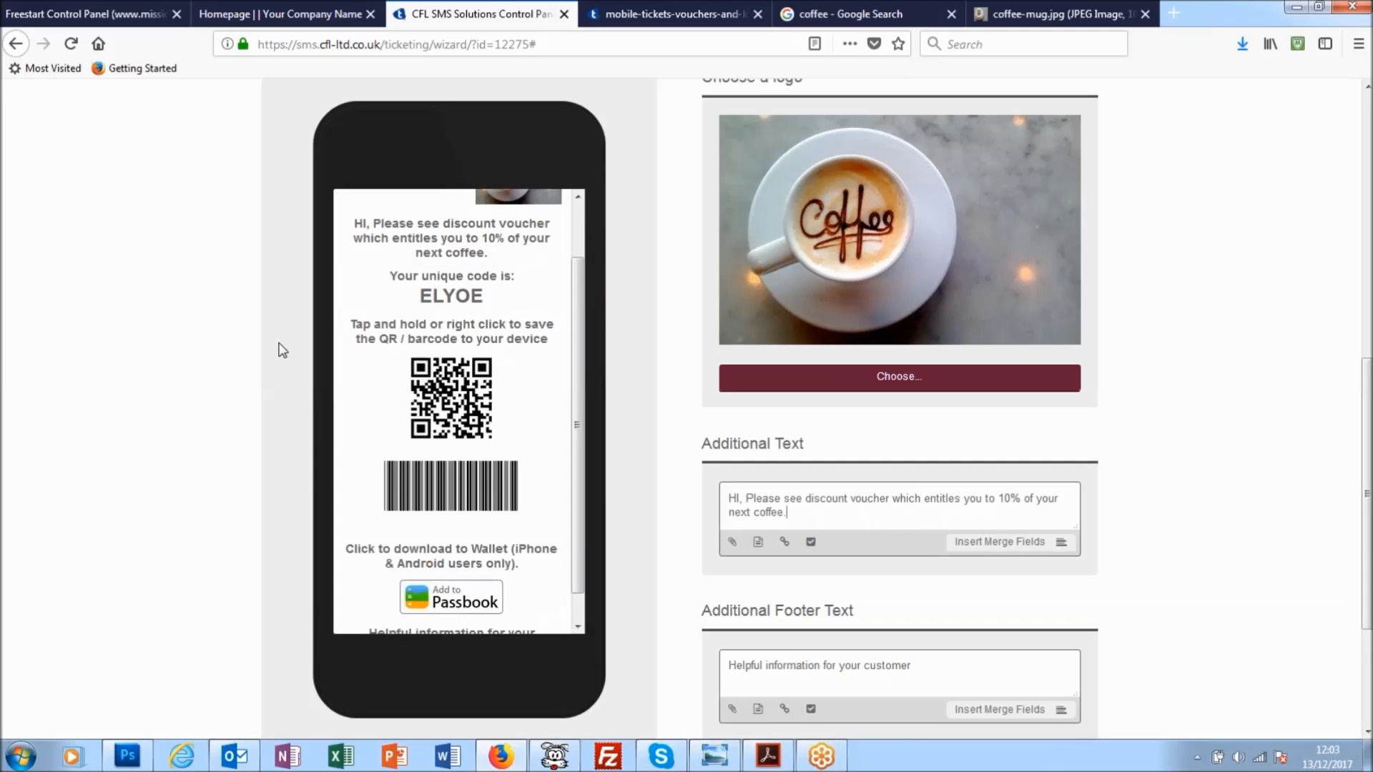
- Replace the mobile page's additional footer text with "Please call in and see us soon"
scroll(575, 241, "up", 2)
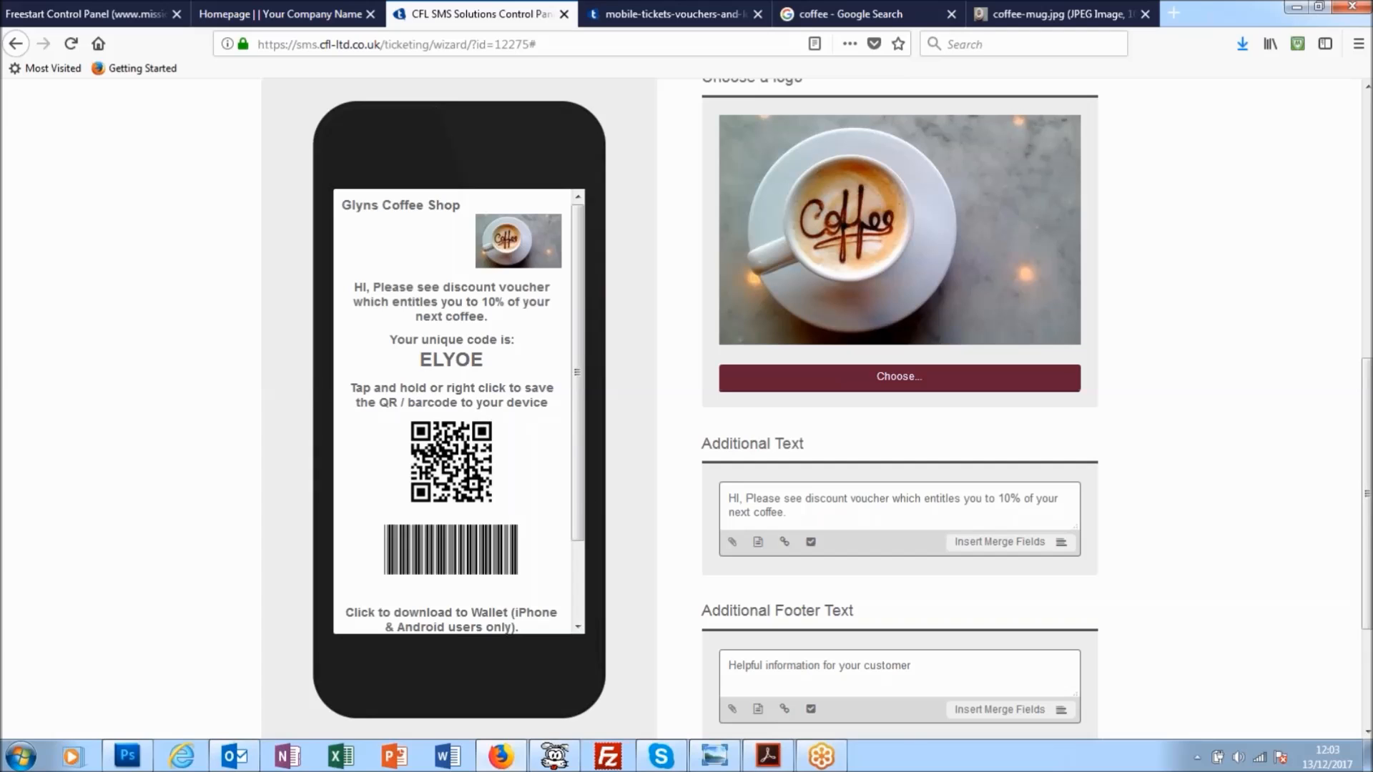
left_click_drag(580, 485, 580, 547)
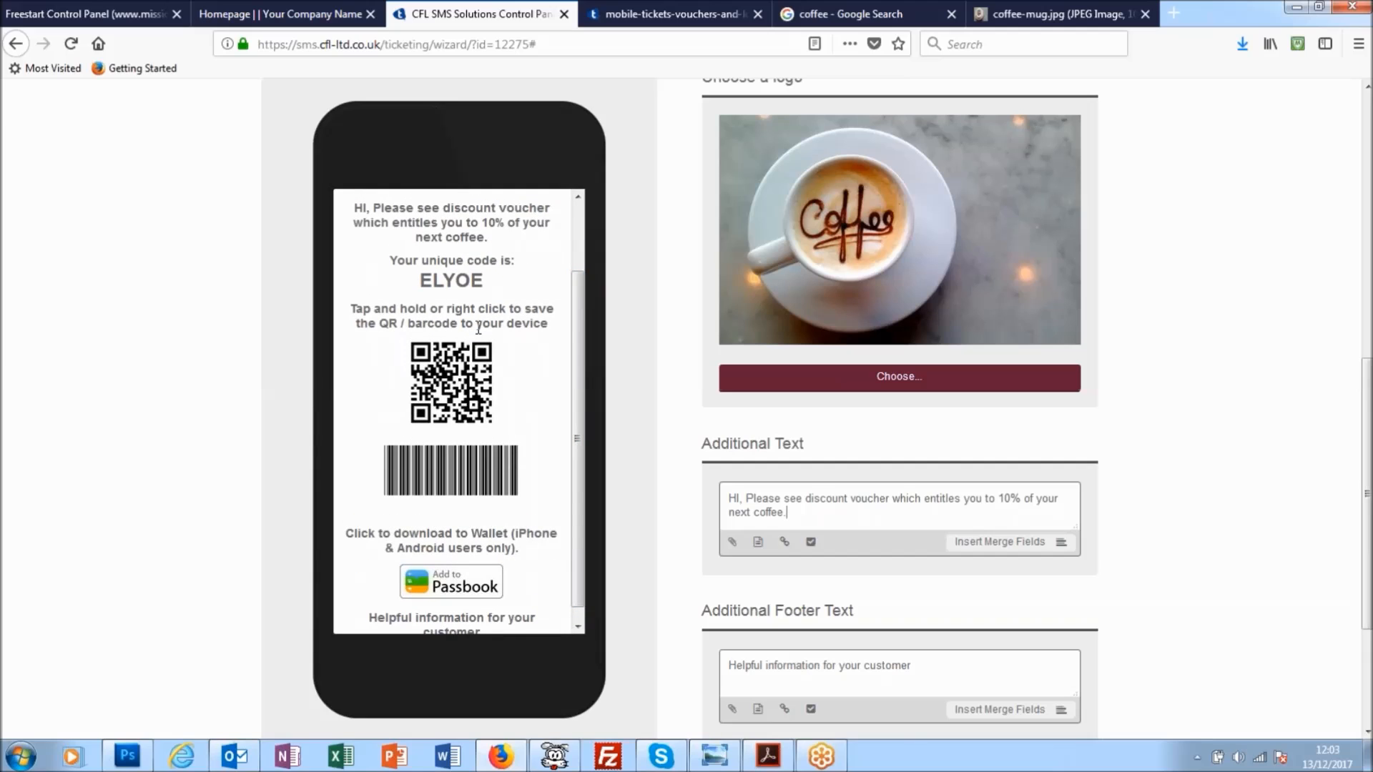
left_click_drag(913, 665, 727, 673)
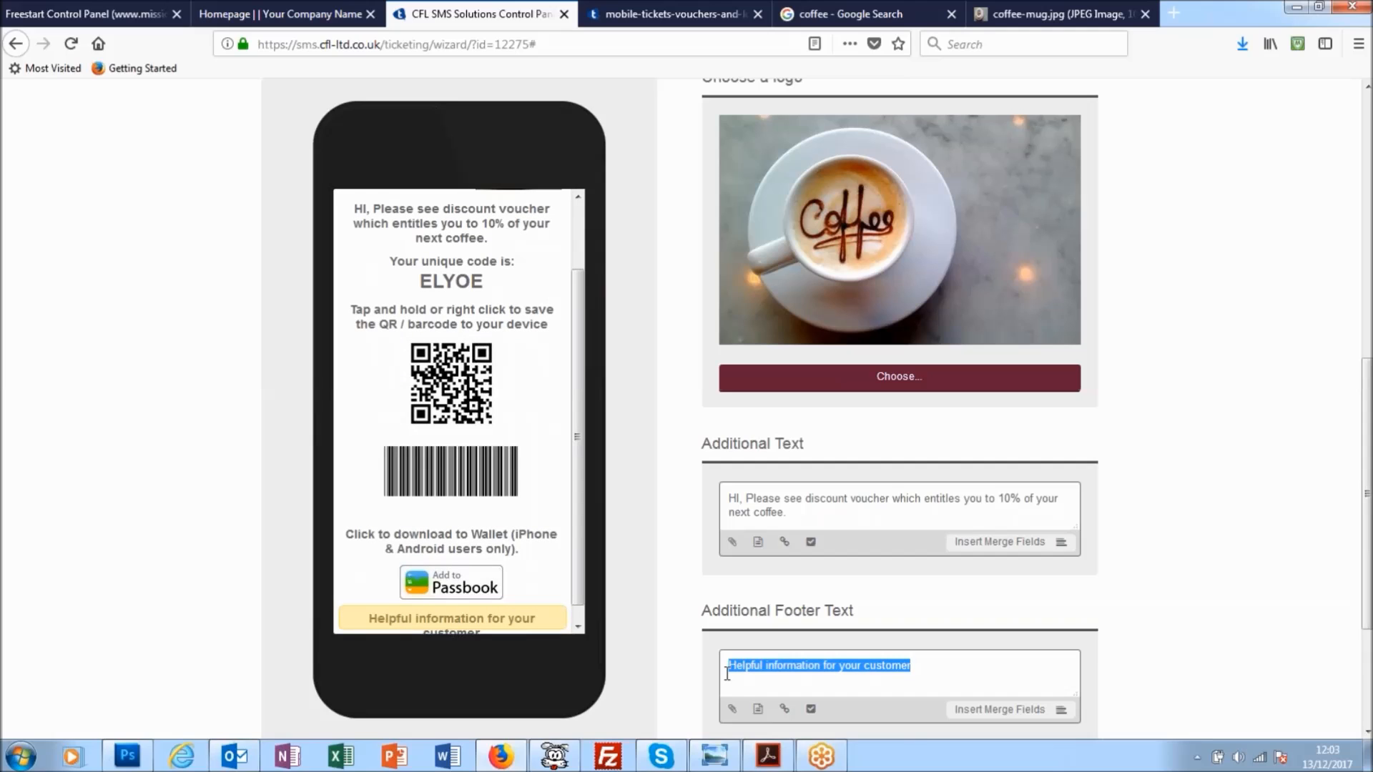
type("Pleass")
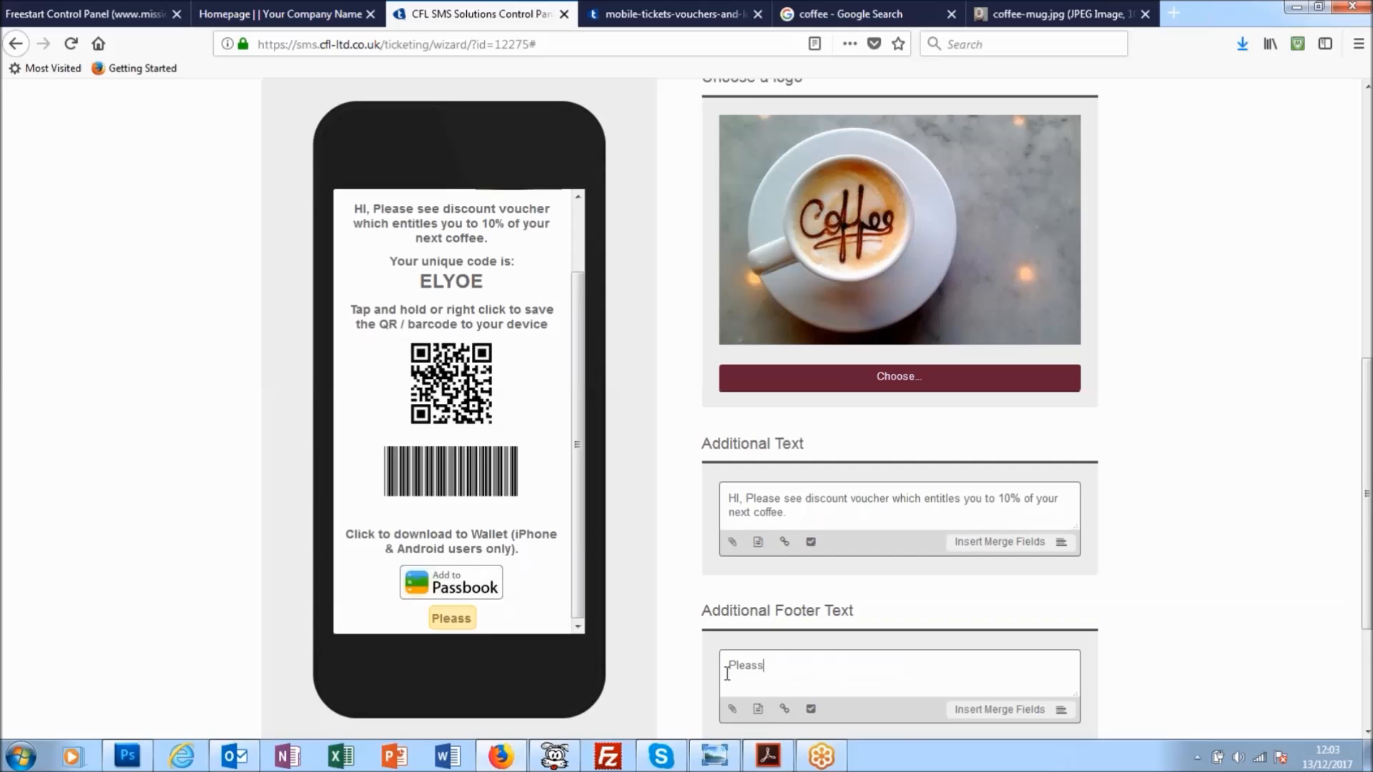
key("BackSpace")
type("e call in and see u")
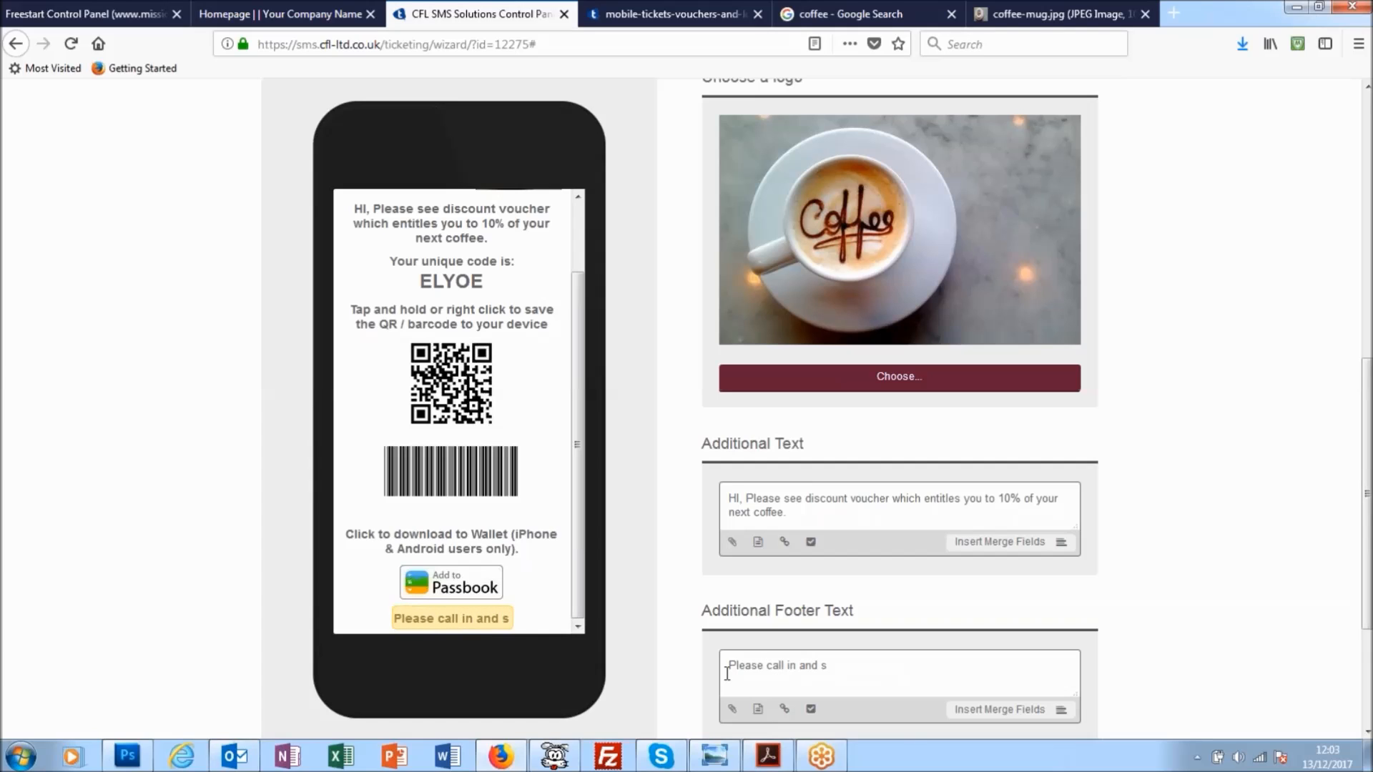
type("s soon")
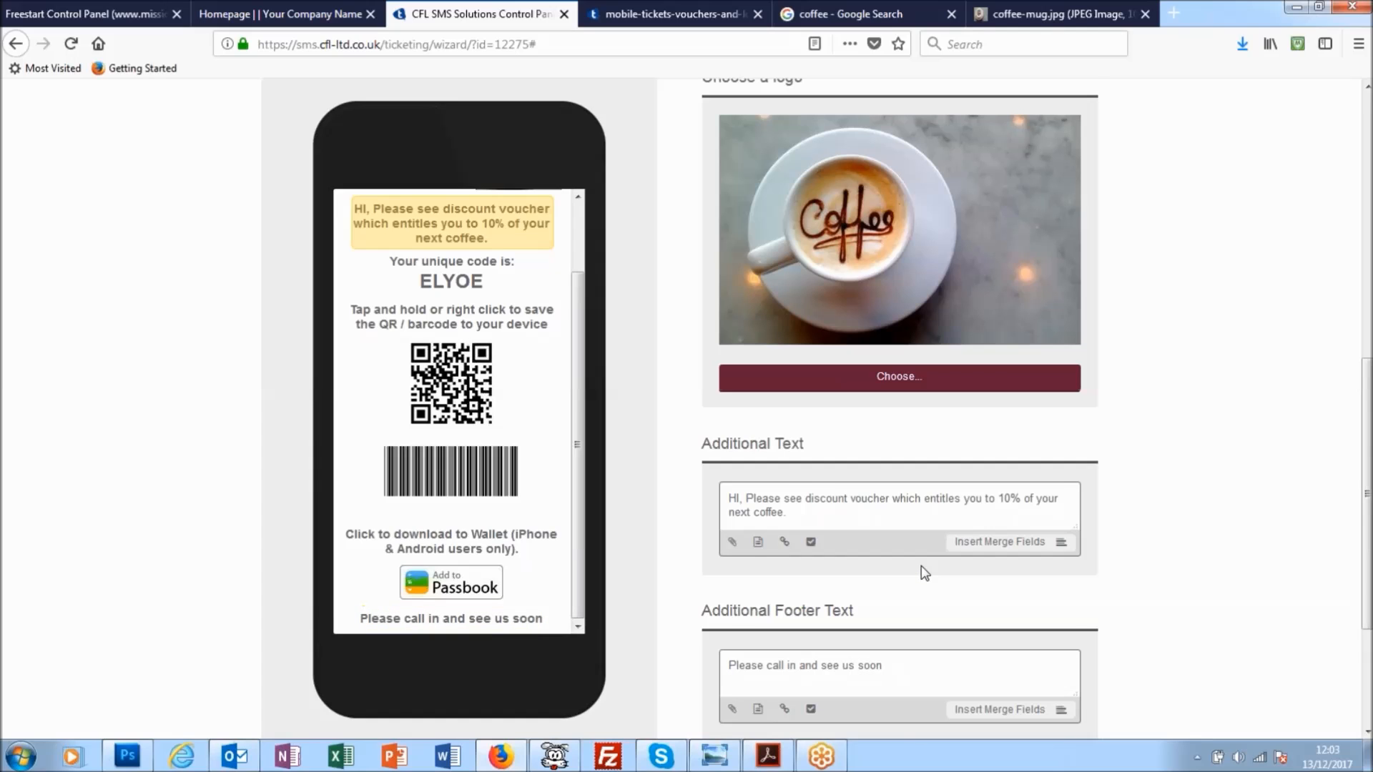
- Review the ticket mobile page's download methods, title, logo and texts against the phone preview
scroll(925, 566, "down", 1)
scroll(925, 565, "down", 3)
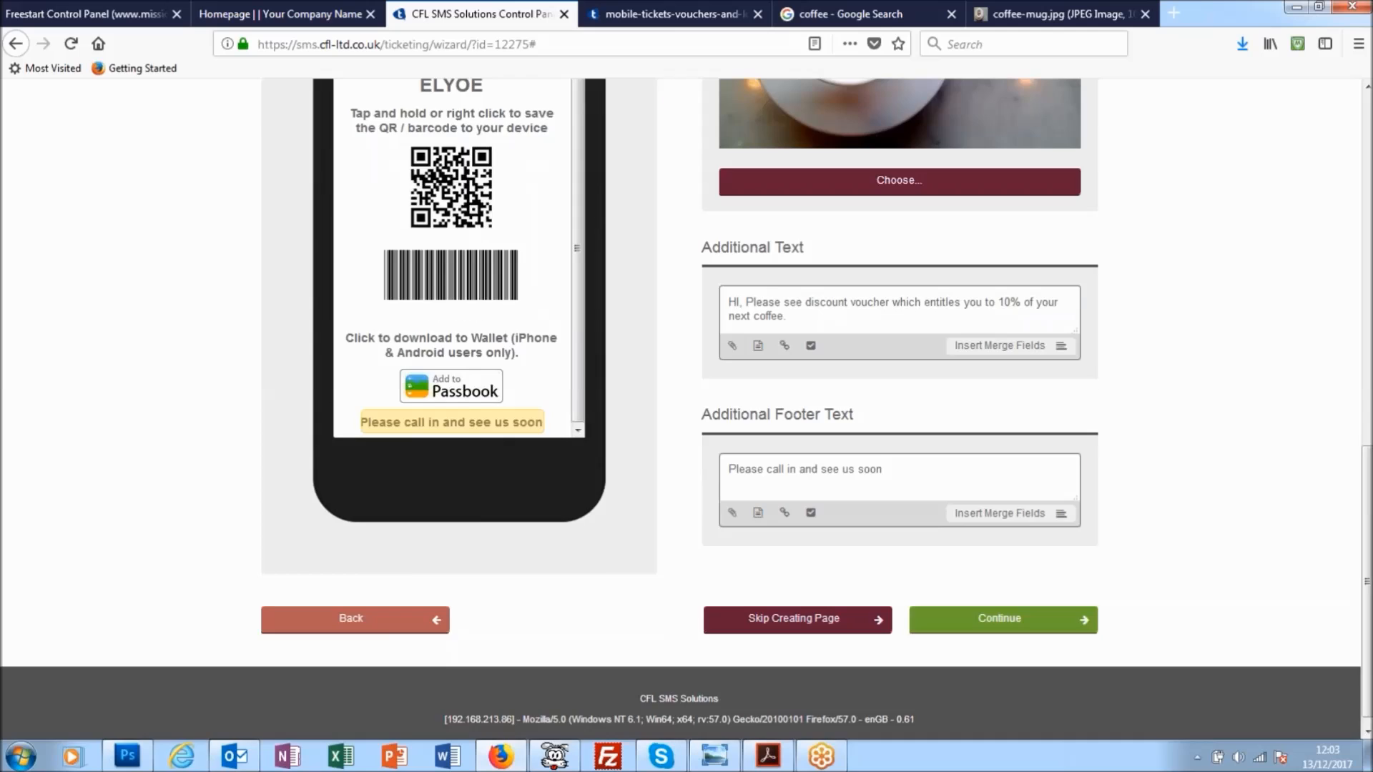
scroll(922, 506, "up", 7)
scroll(925, 503, "up", 3)
scroll(929, 501, "up", 1)
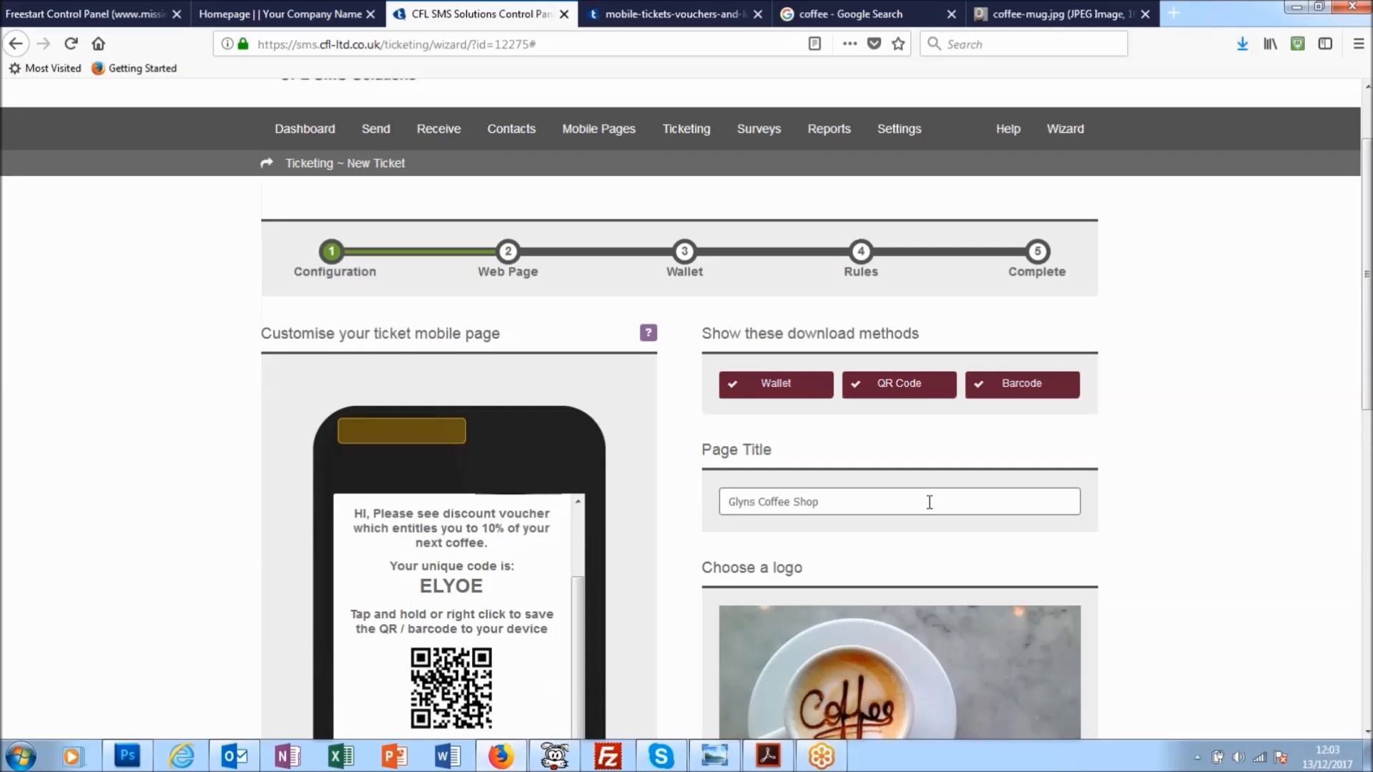
scroll(929, 502, "down", 1)
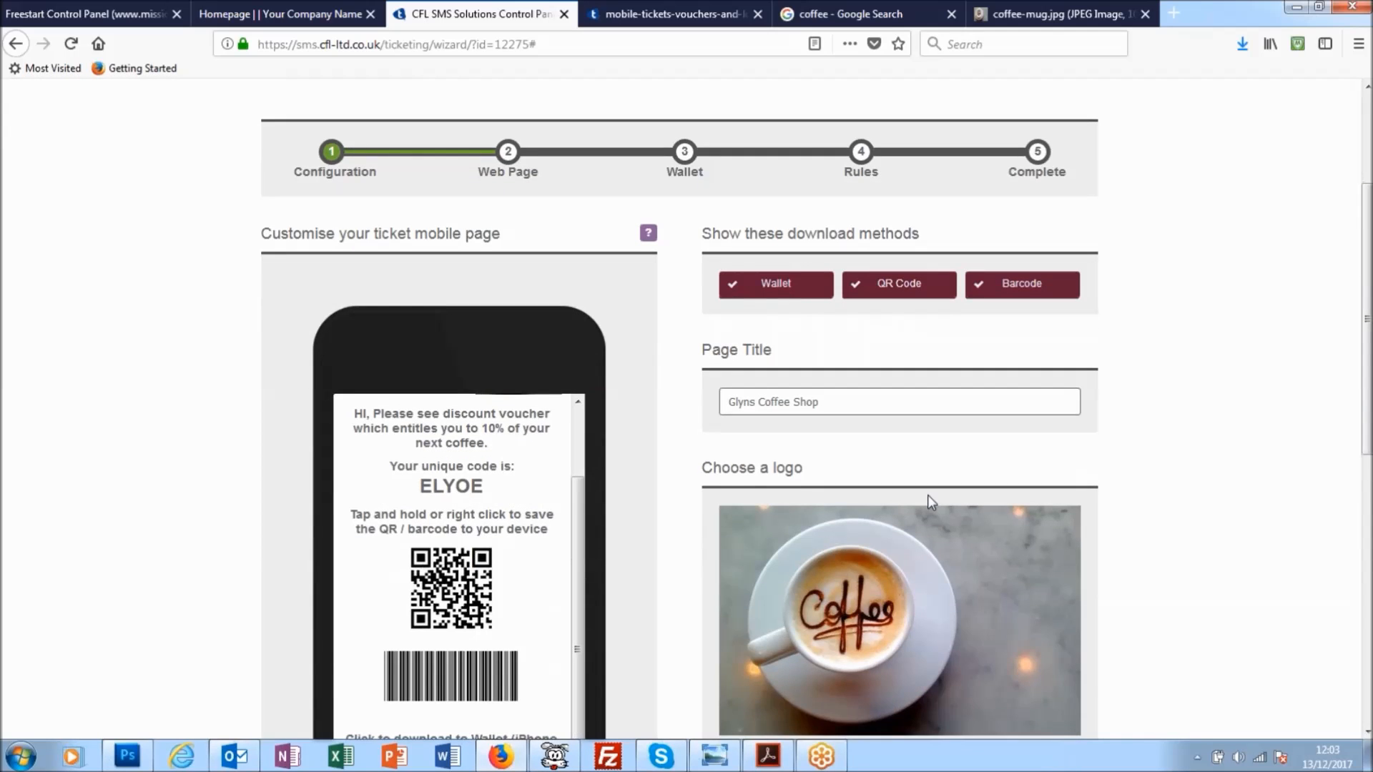
scroll(928, 495, "down", 1)
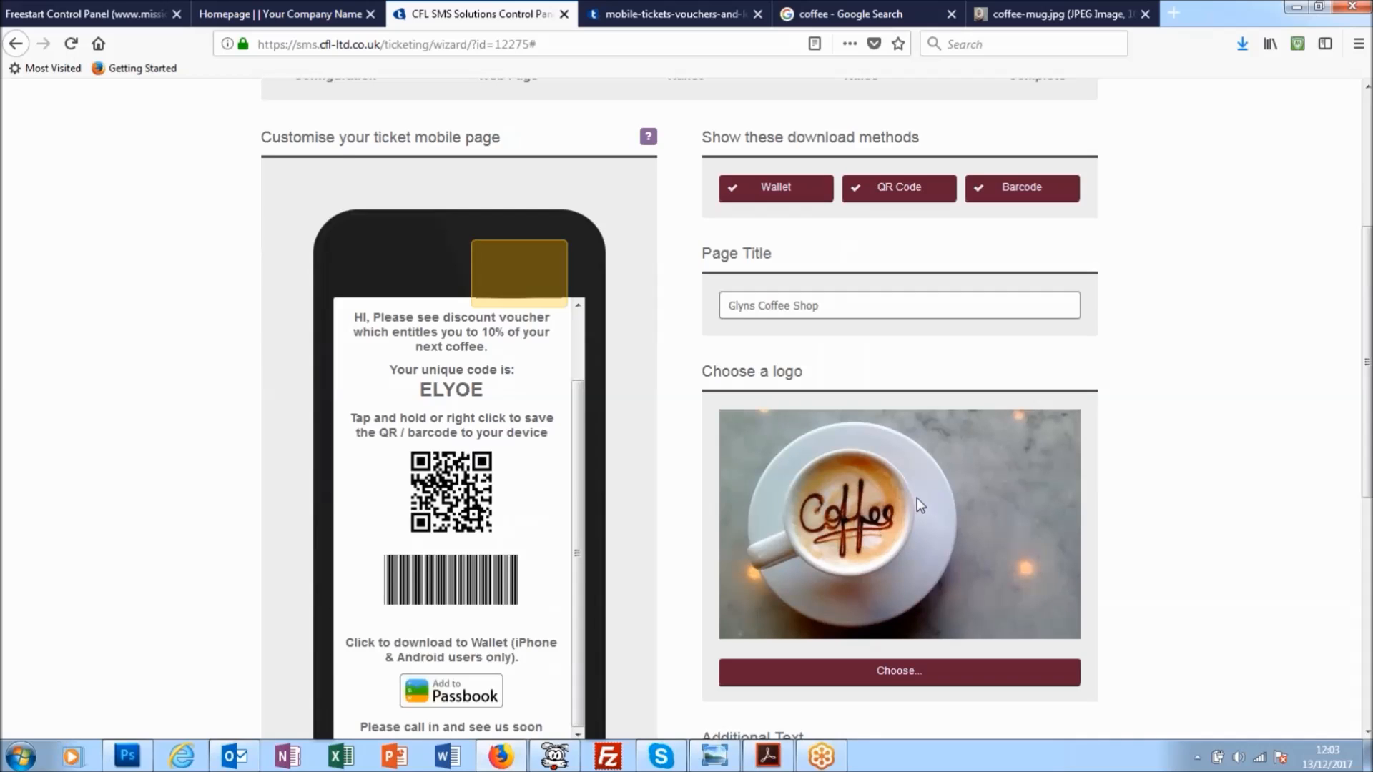
scroll(856, 471, "down", 1)
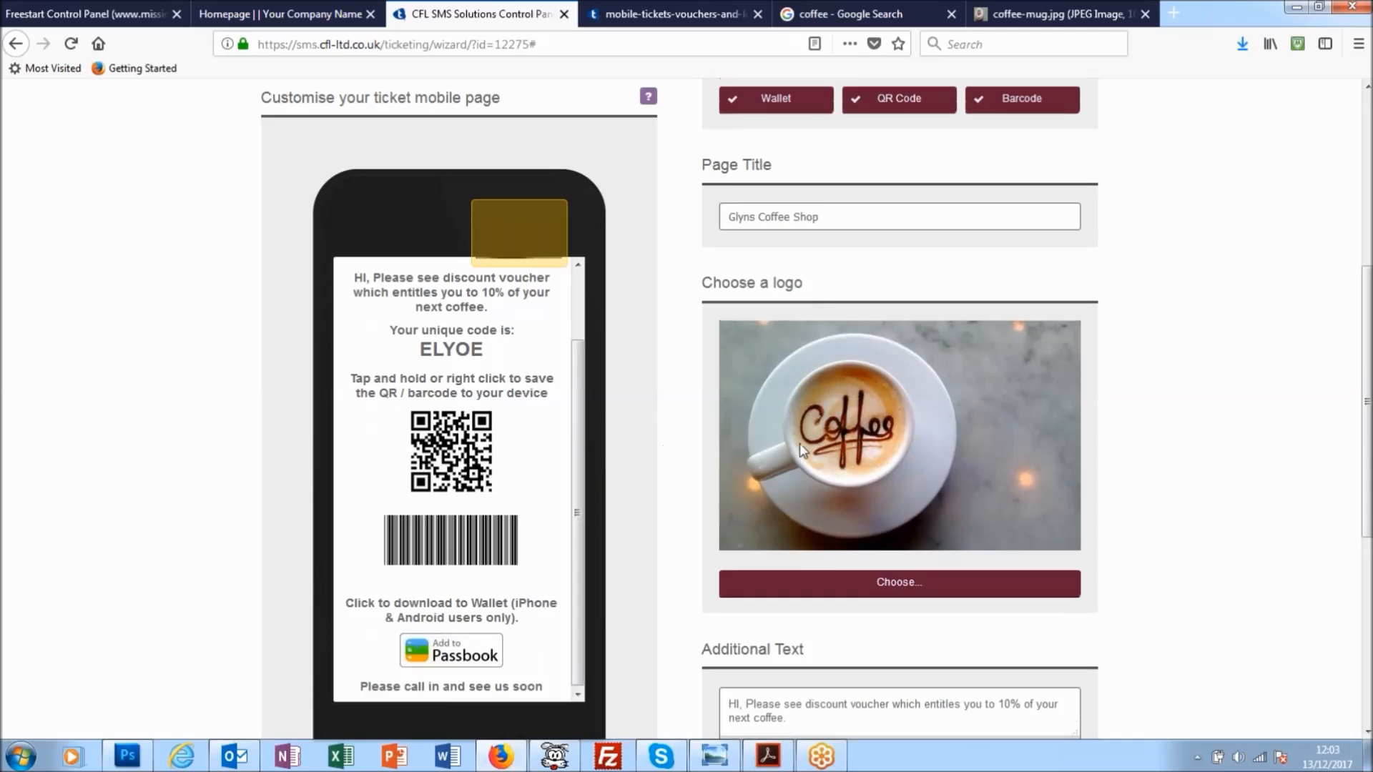
- Turn the Wallet, QR Code and Barcode download methods off and on again one by one to compare the page preview
scroll(800, 443, "up", 1)
left_click(770, 199)
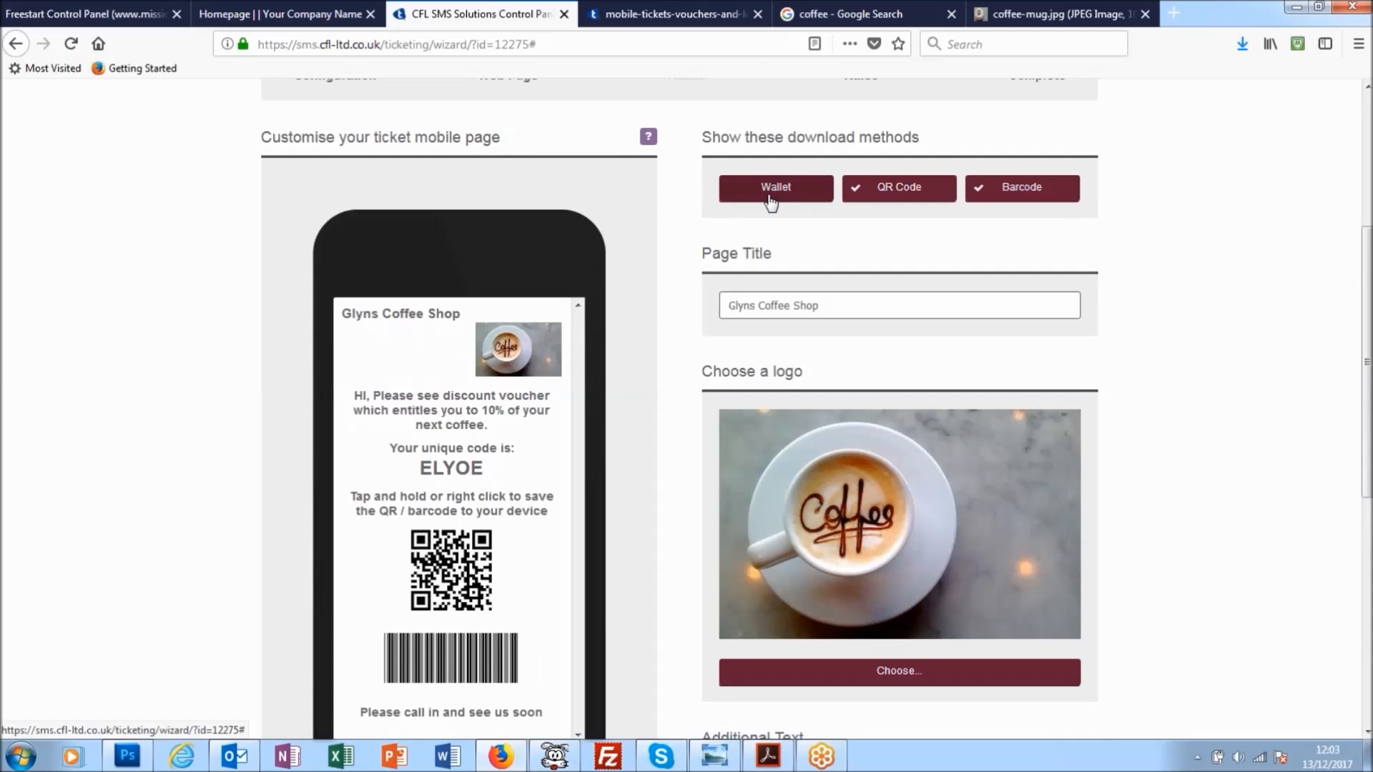
left_click(770, 199)
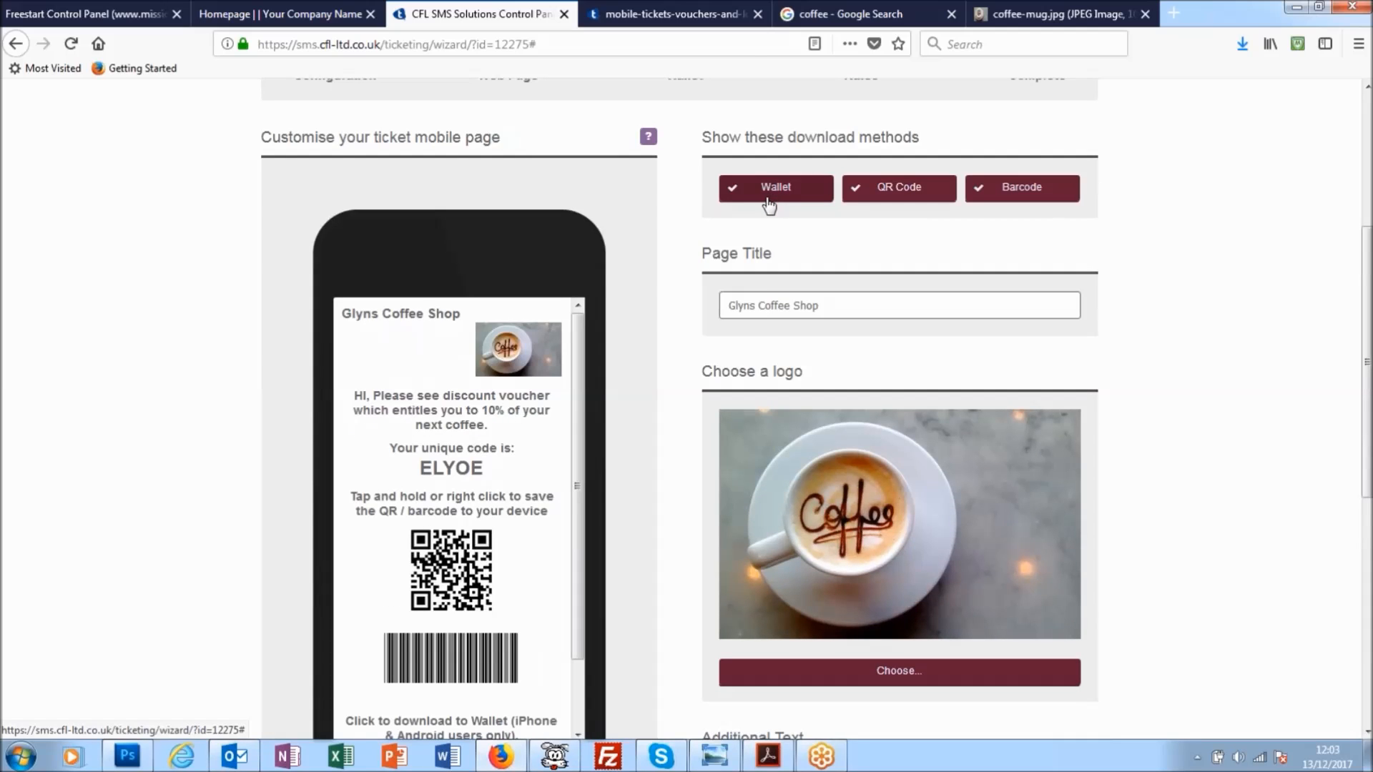
left_click(898, 188)
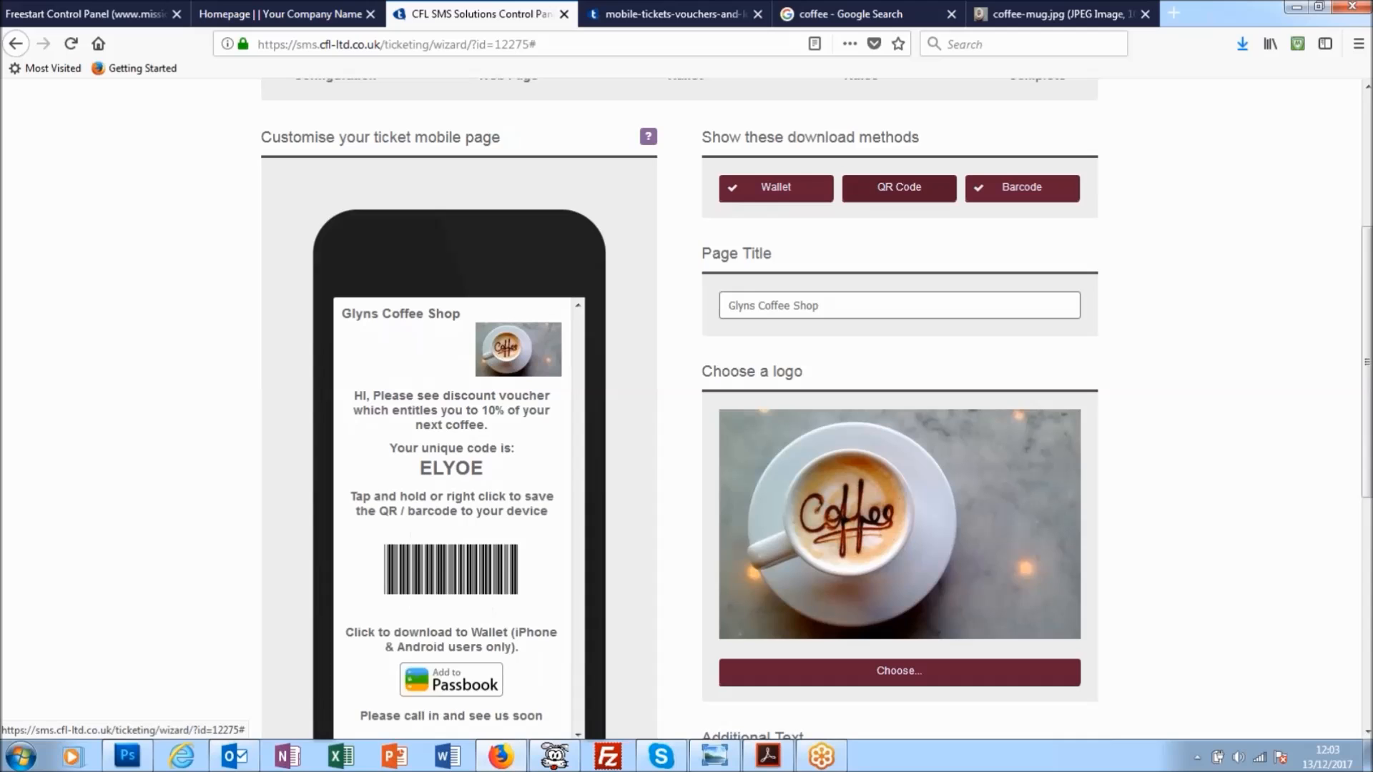
left_click(901, 200)
left_click(1018, 201)
left_click(1016, 206)
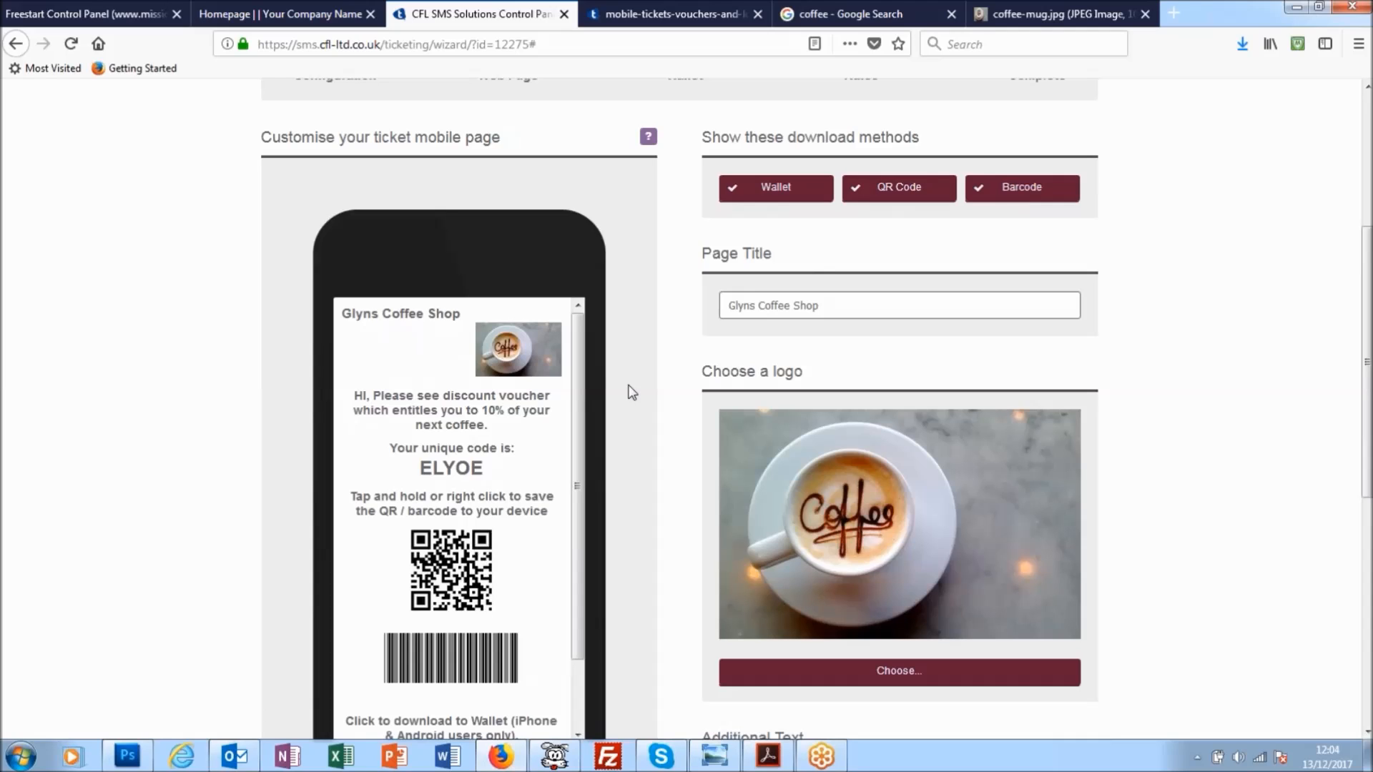
- Check the rest of the mobile page preview and continue to the Wallet stage of the ticket
left_click_drag(579, 385, 572, 465)
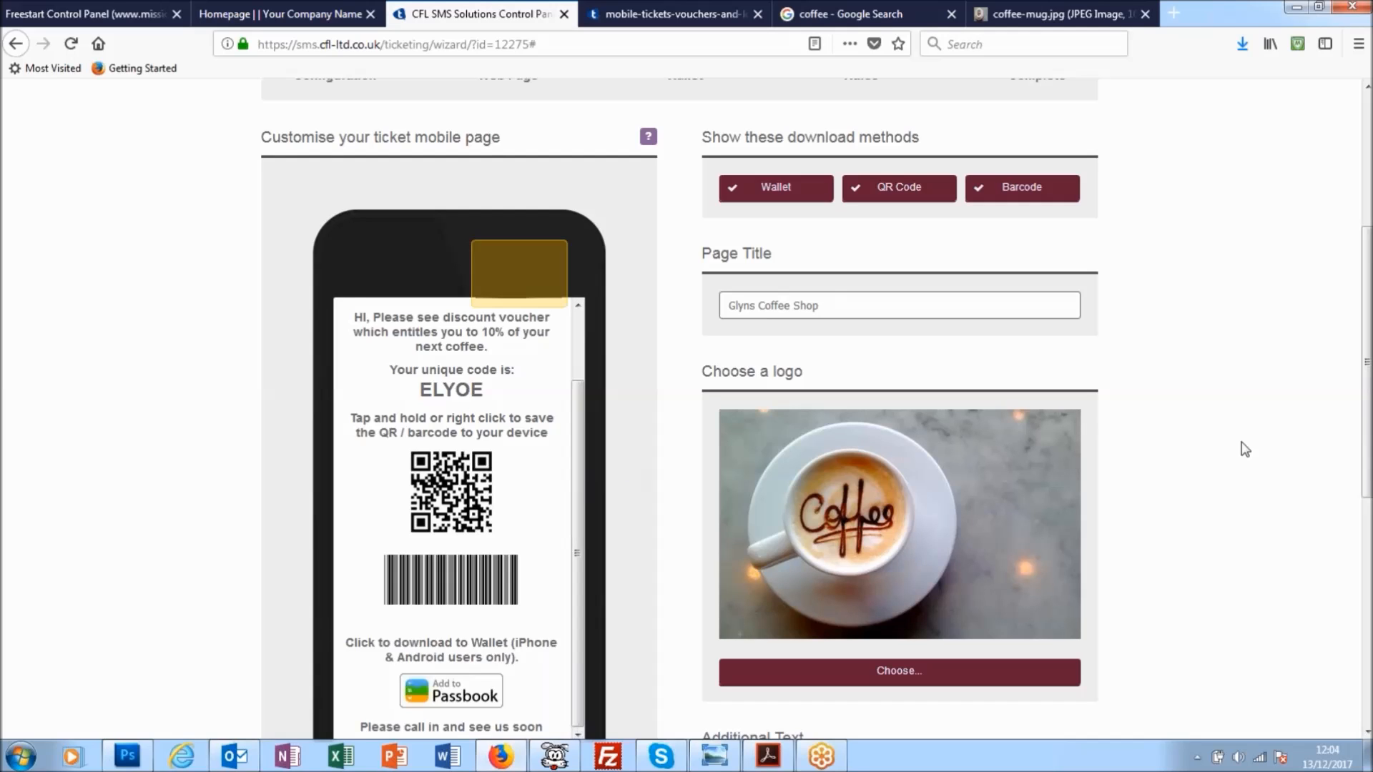
scroll(1215, 417, "down", 2)
scroll(1195, 418, "down", 6)
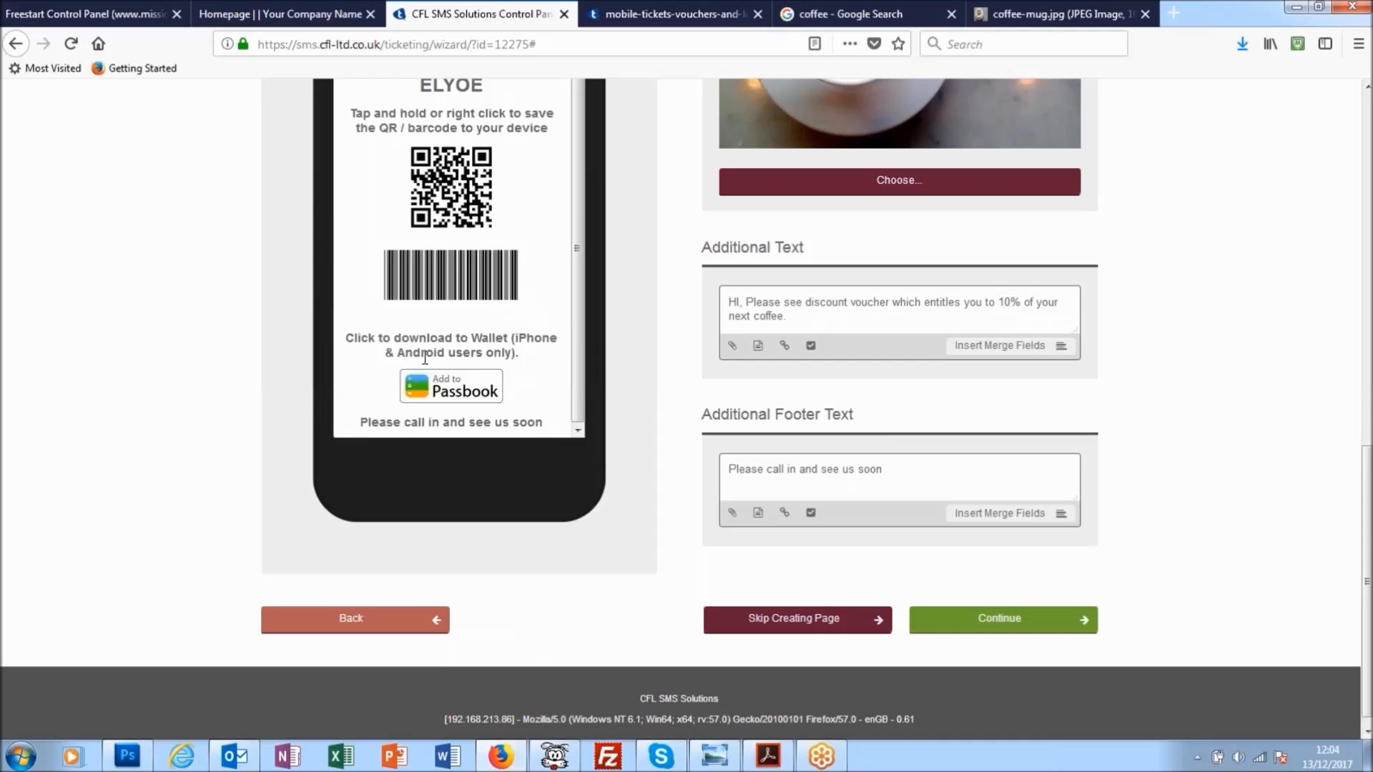
left_click(1017, 620)
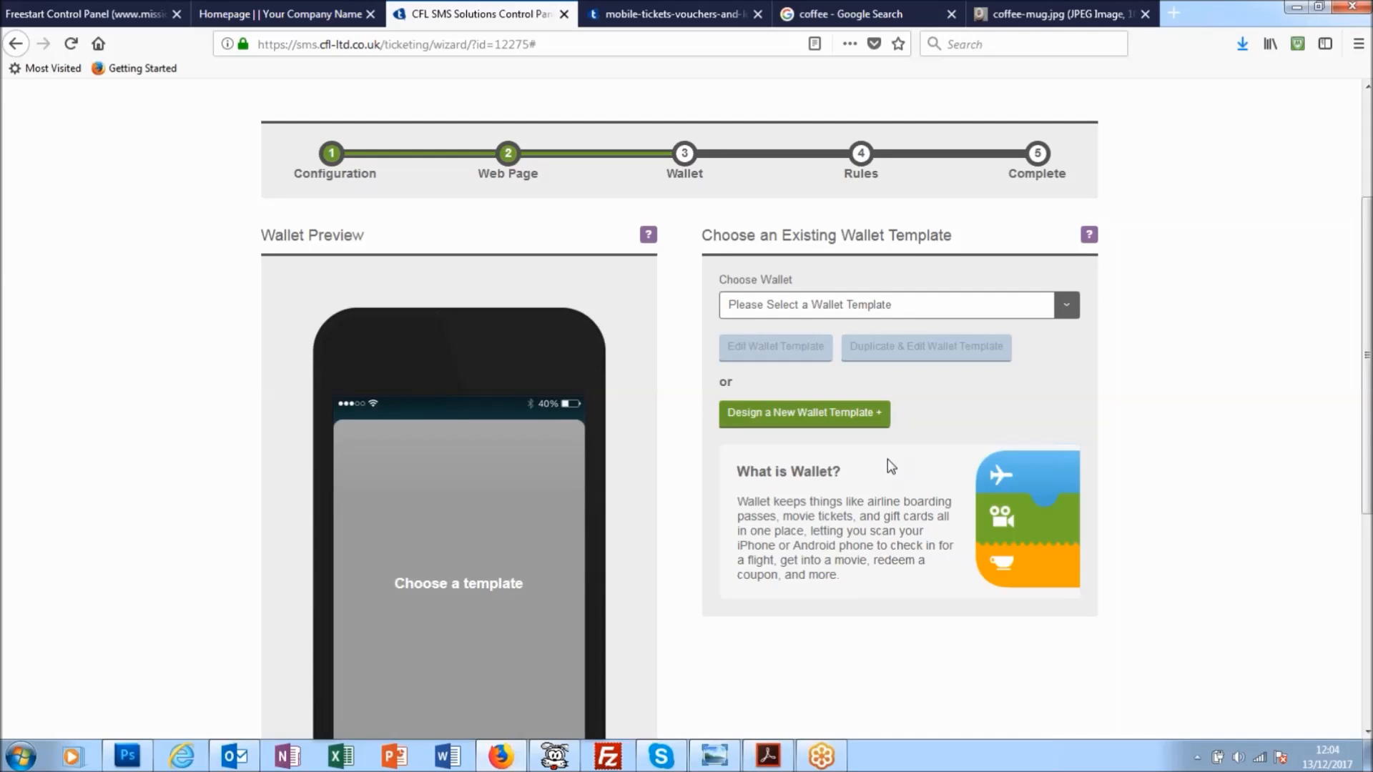
- Apply the existing Coffee wallet template to the ticket and continue to the Rules stage
scroll(884, 457, "down", 2)
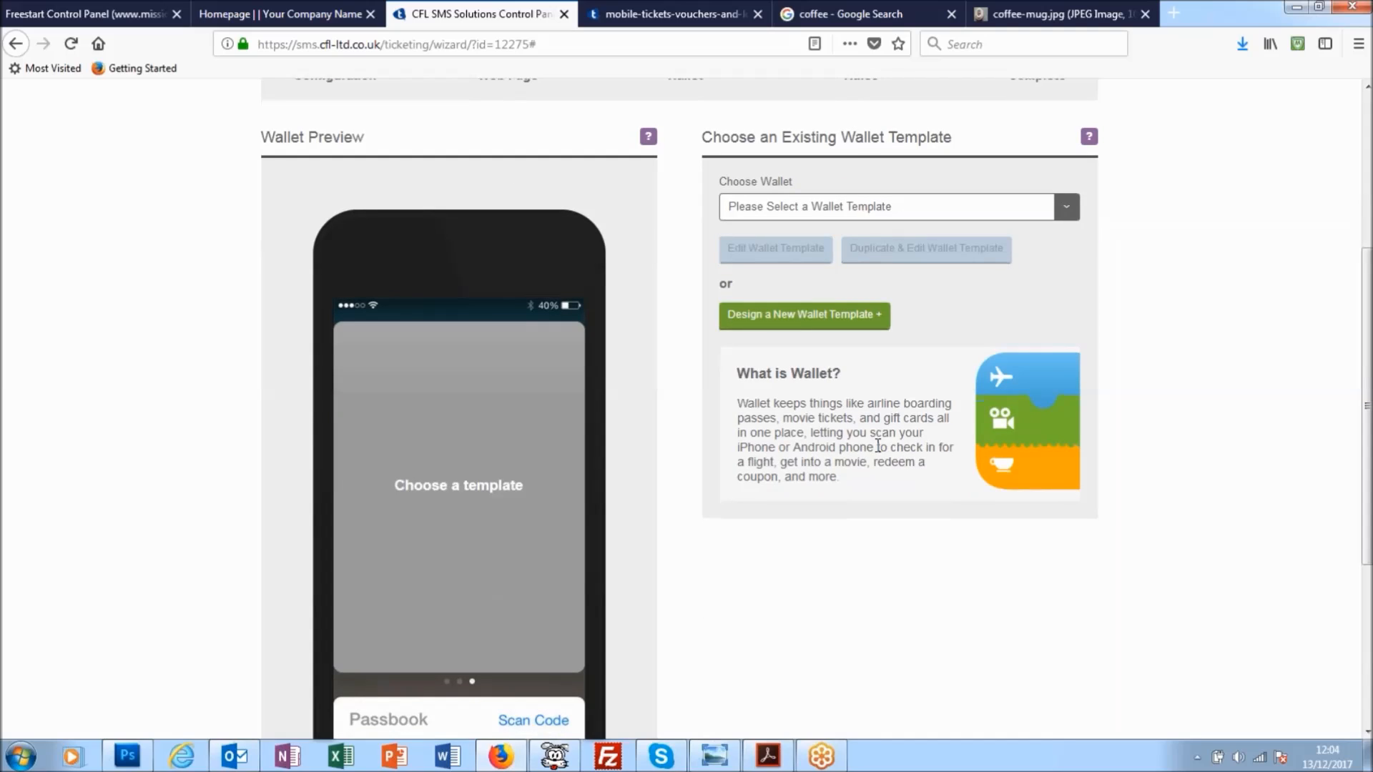
left_click(1066, 208)
left_click(743, 249)
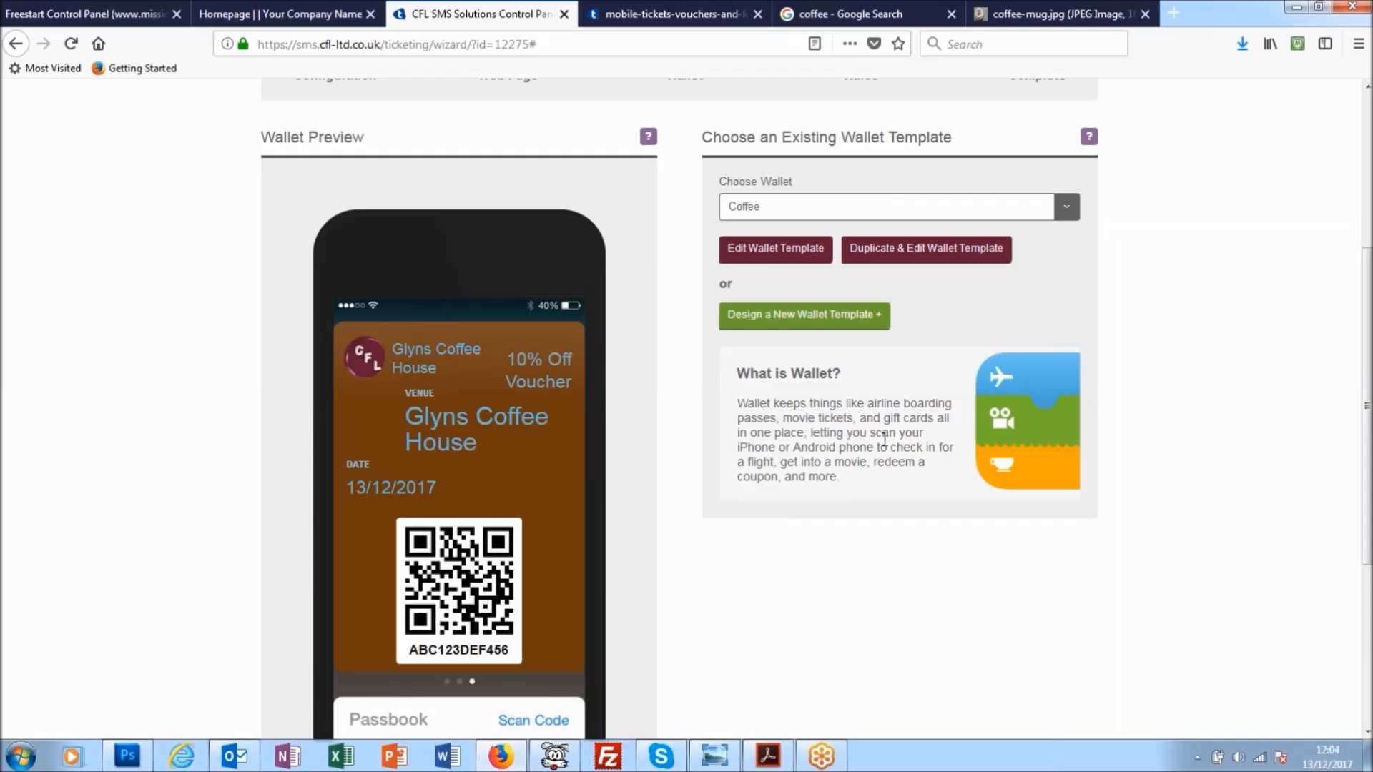
scroll(850, 500, "down", 2)
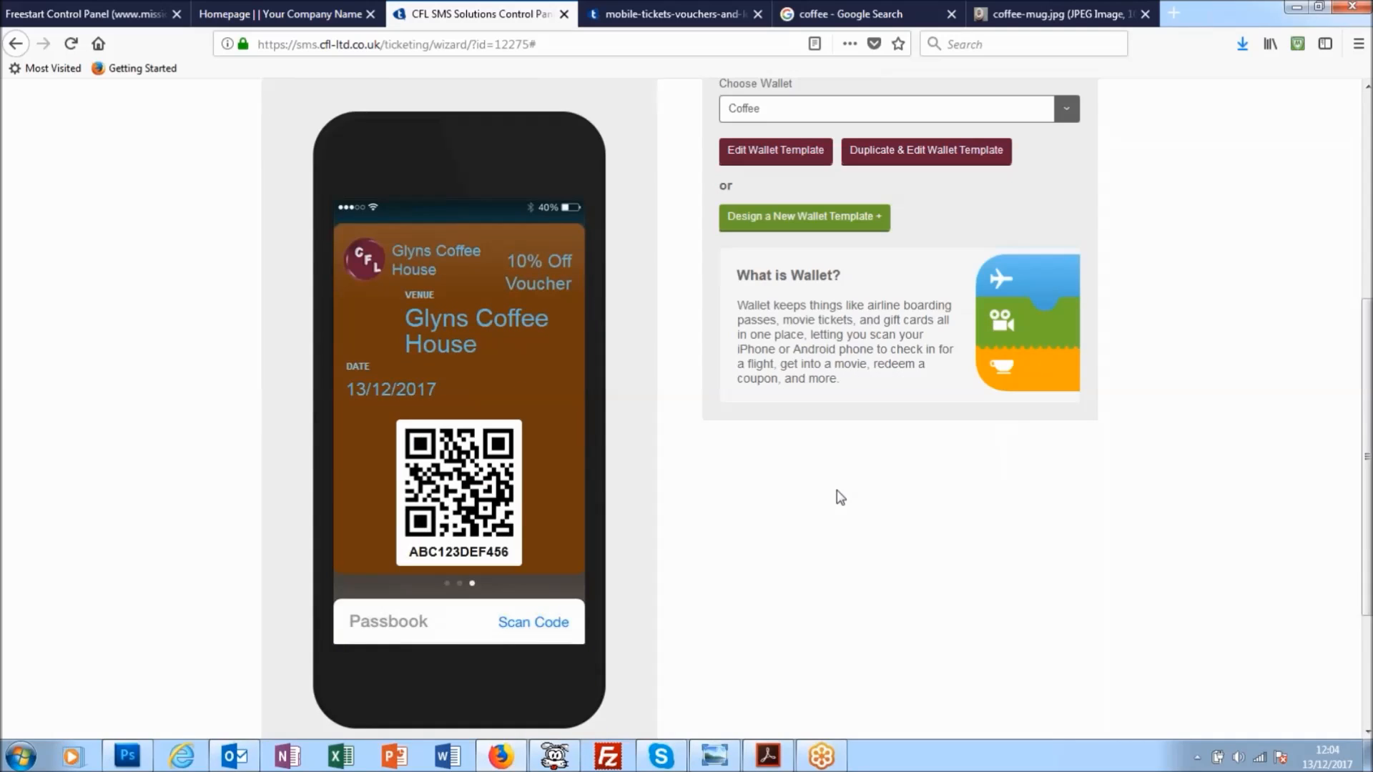
scroll(851, 530, "up", 4)
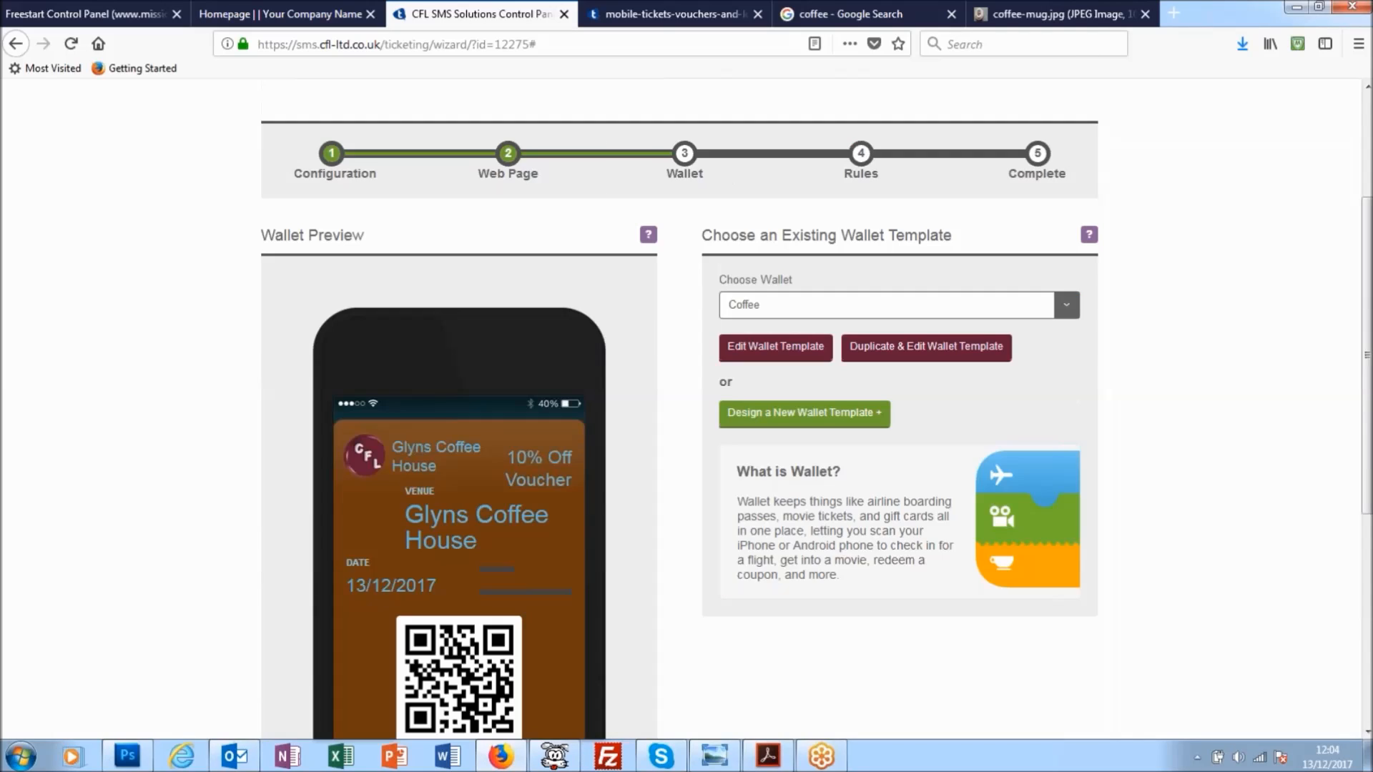
scroll(890, 477, "down", 8)
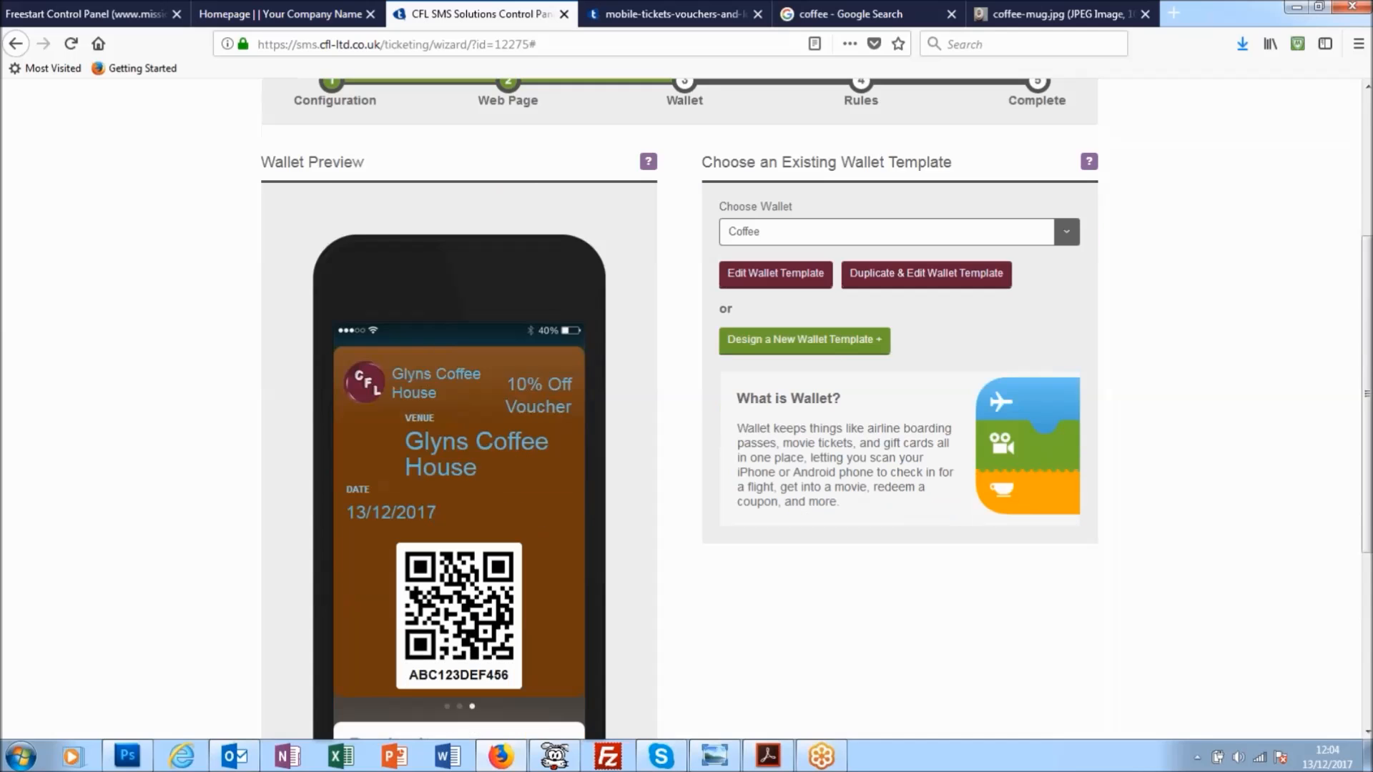
left_click(997, 609)
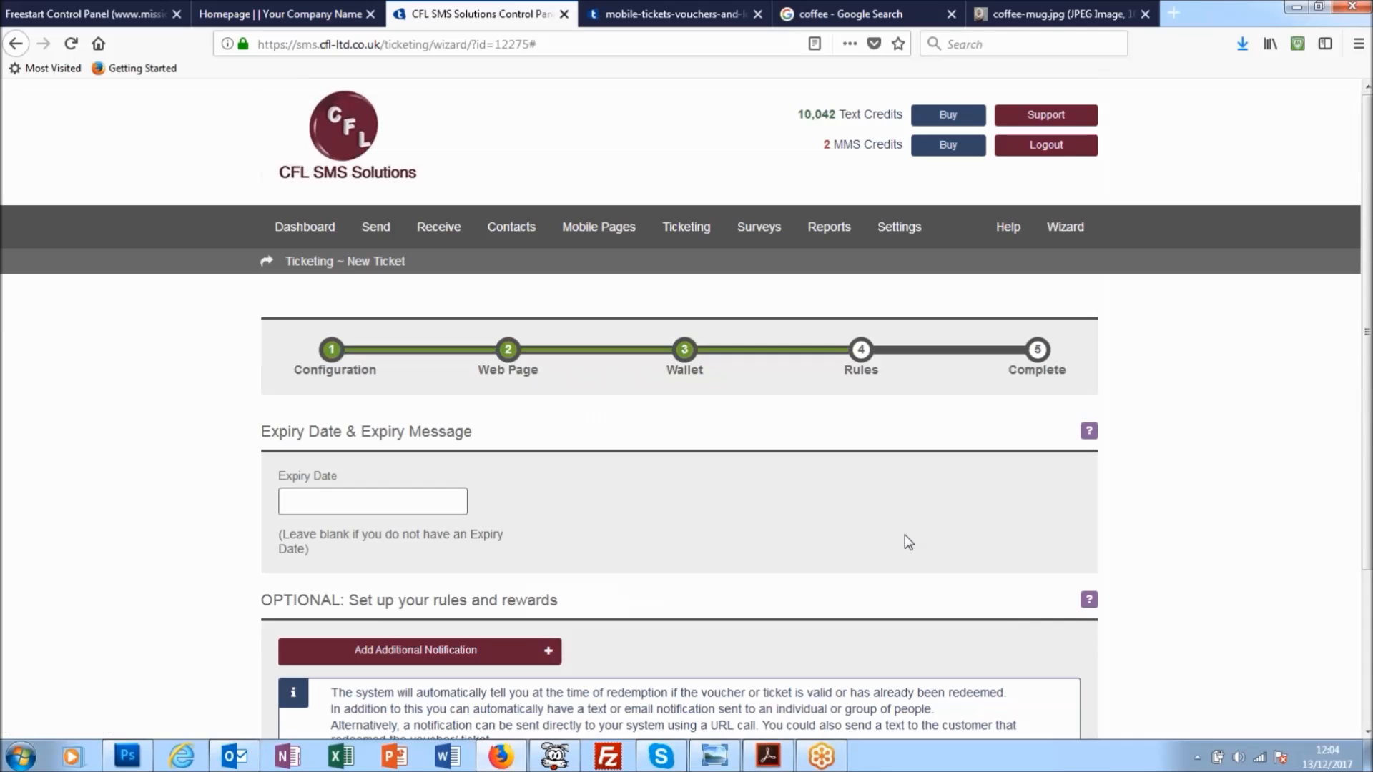
- Set the ticket to expire on 28 December 2017 at 12:05 with the expiry message "Expires after the Christmas Period"
scroll(903, 534, "down", 4)
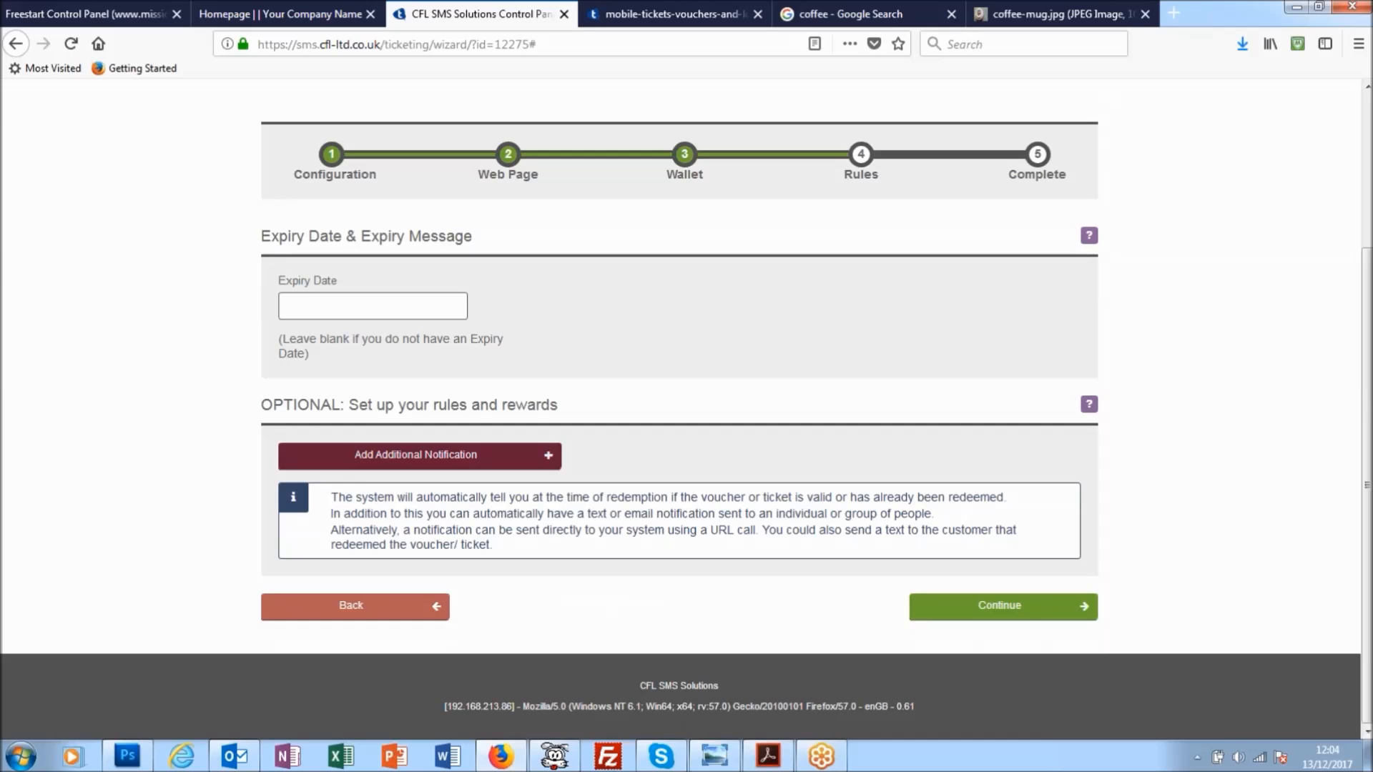
left_click(321, 315)
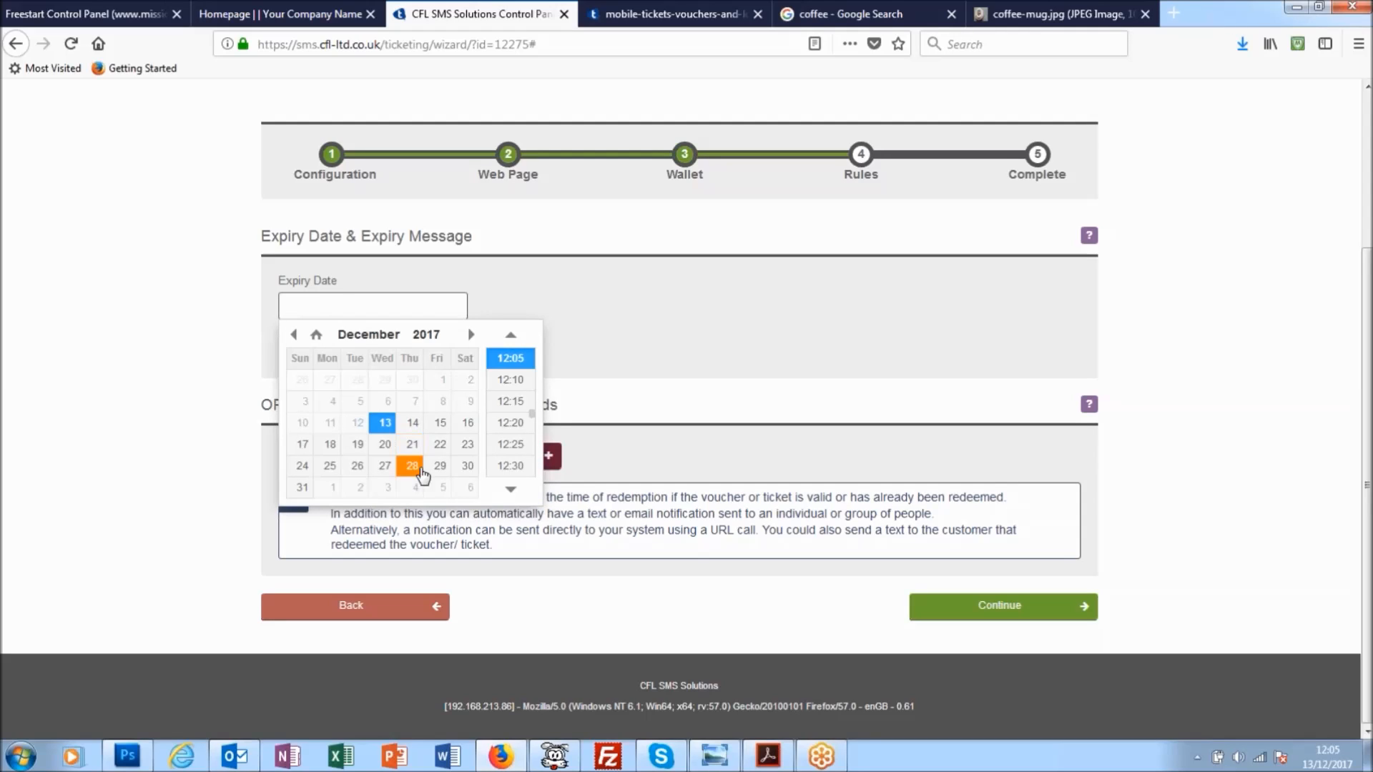
left_click(412, 466)
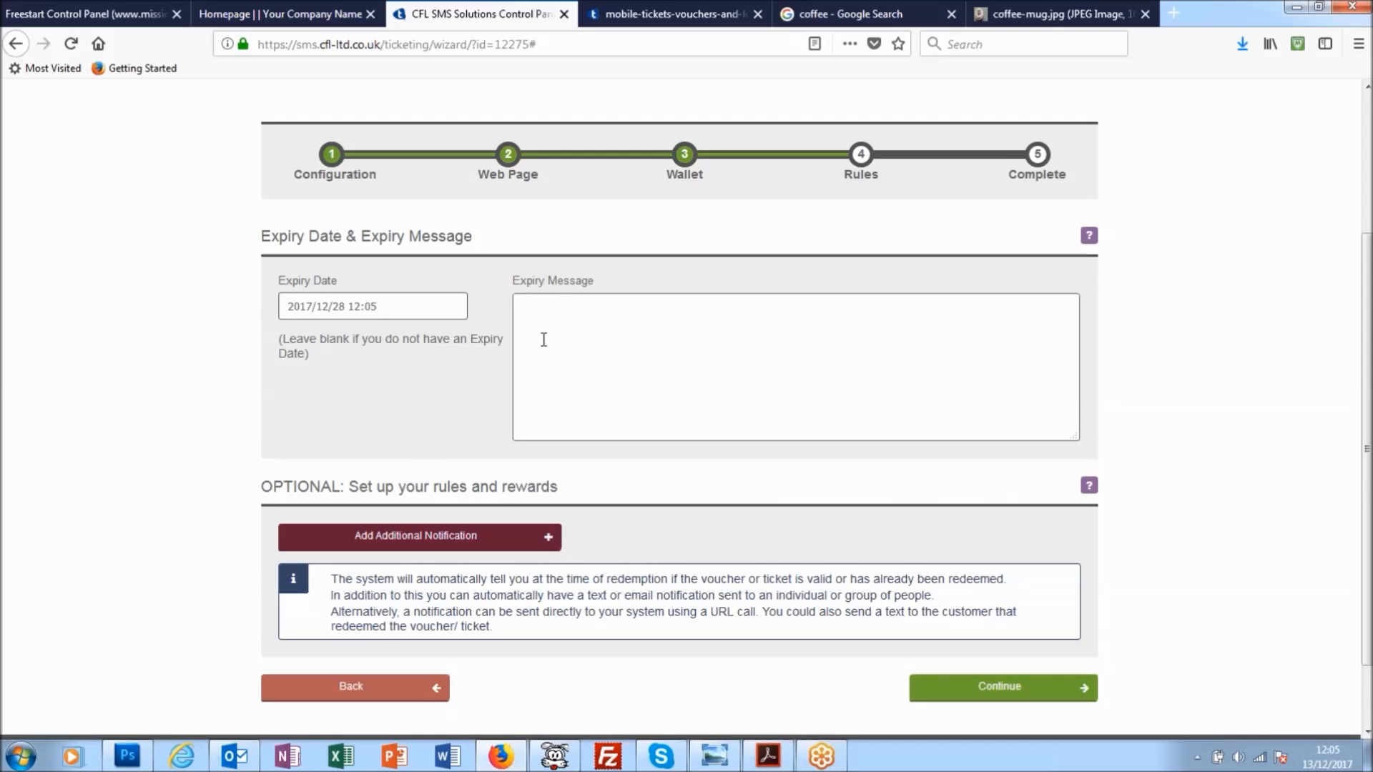
type("Expires after the Christmas Period")
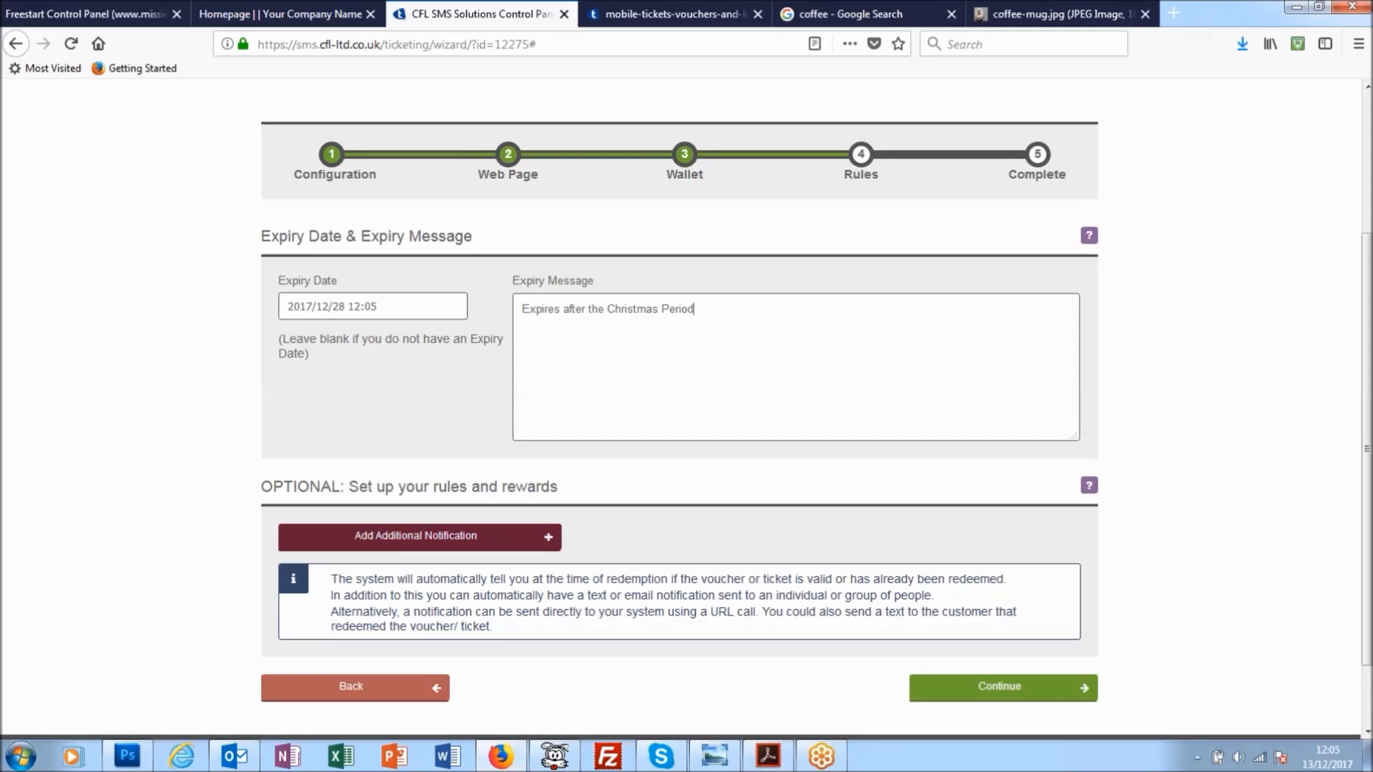
- Complete the ticket without any additional notification and choose to send it to the contact group
scroll(543, 339, "down", 2)
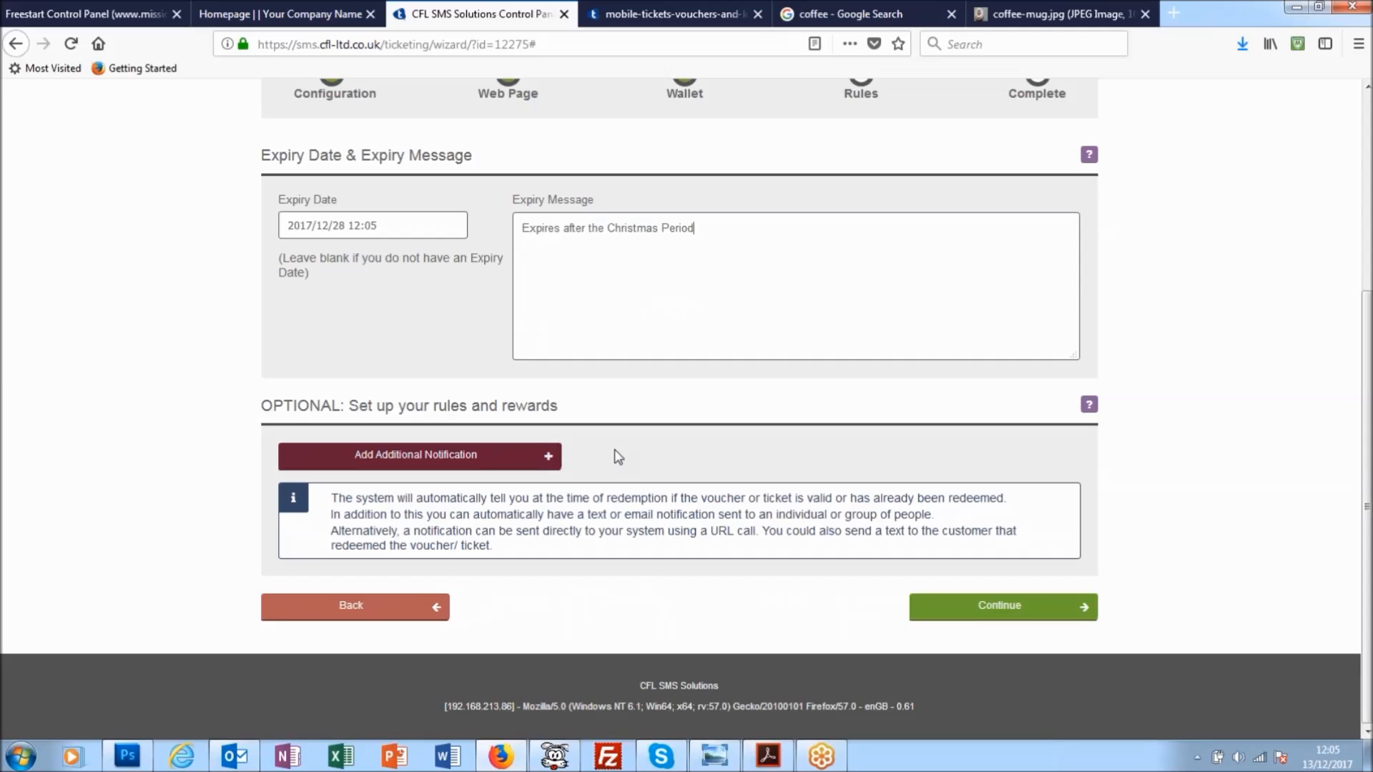
left_click(1005, 612)
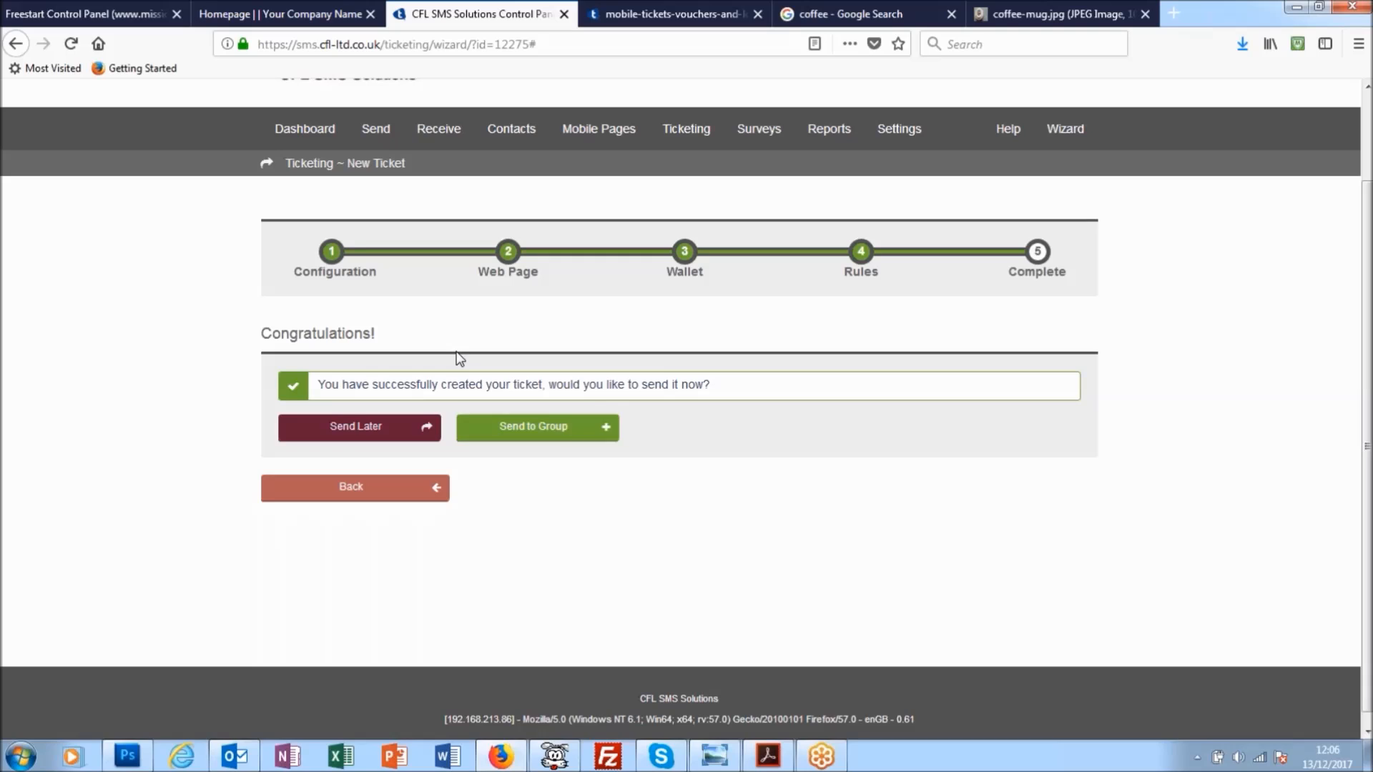
left_click(562, 428)
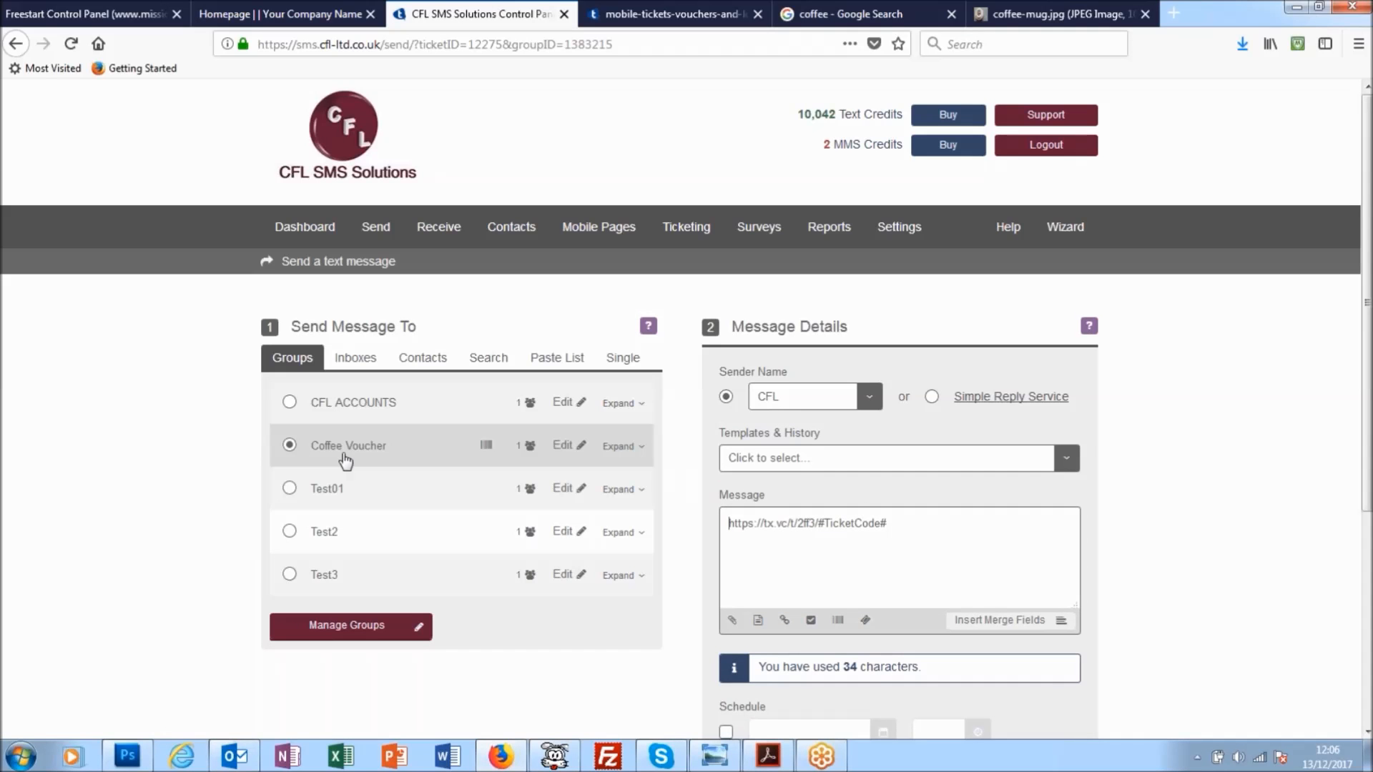
- Create the new sender name "GlynsCoffee" for the voucher text message
left_click(871, 397)
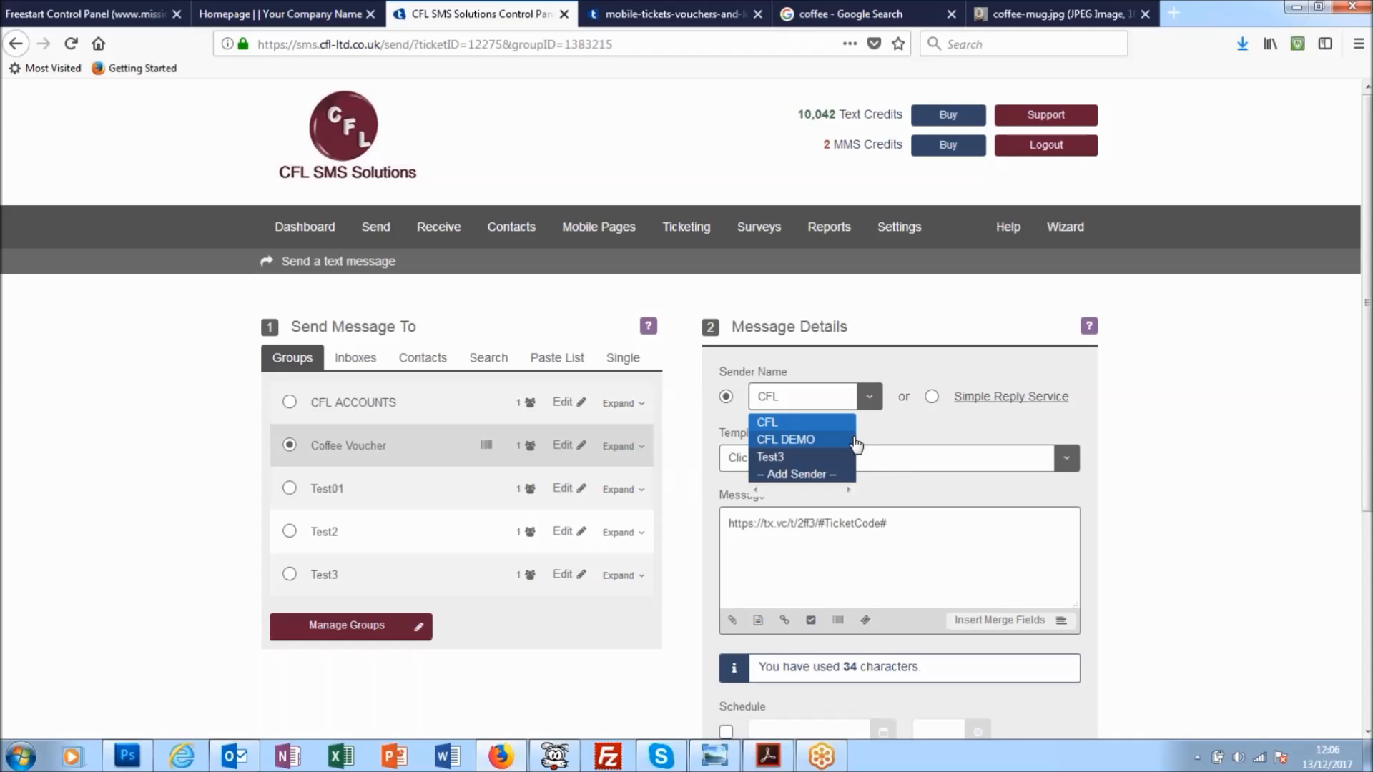
left_click(805, 474)
left_click(570, 311)
type("Gly")
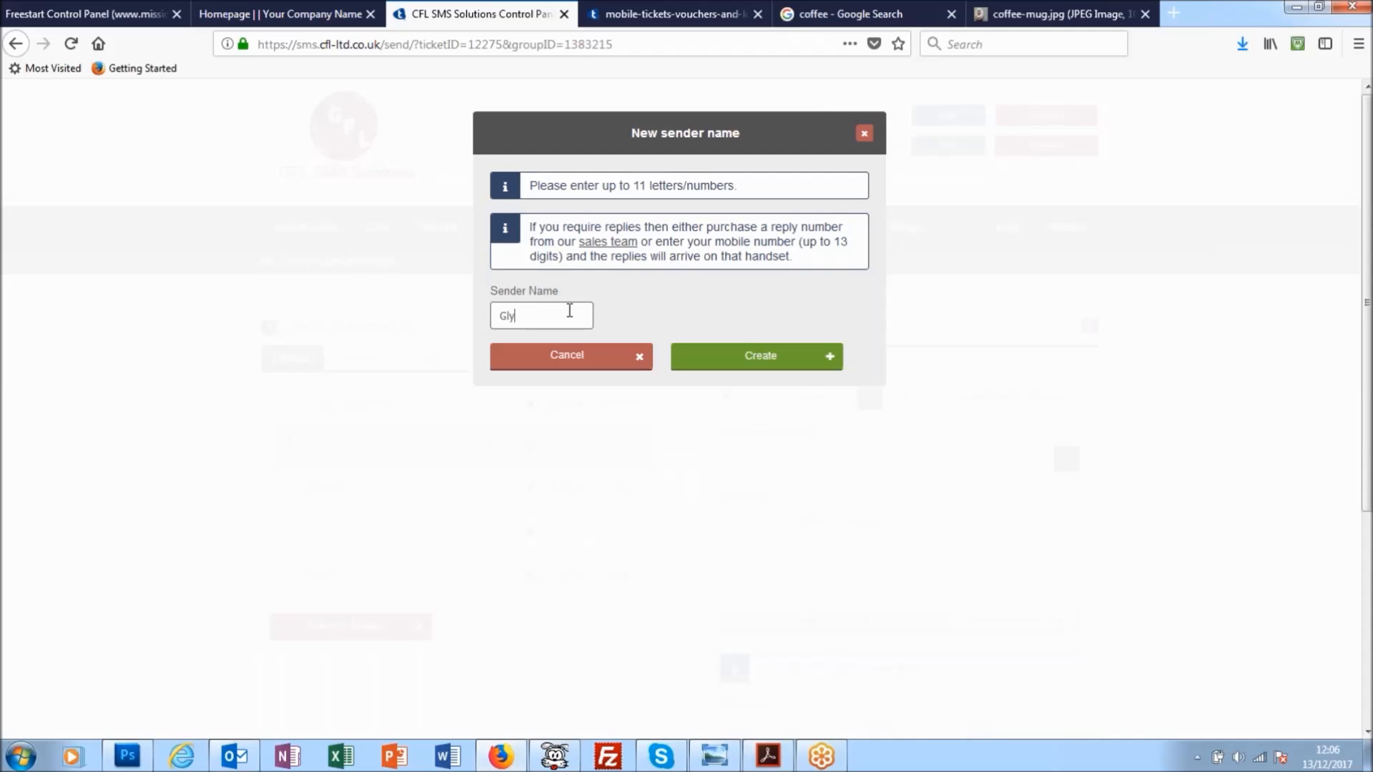
type("ns Coffee")
left_click(778, 358)
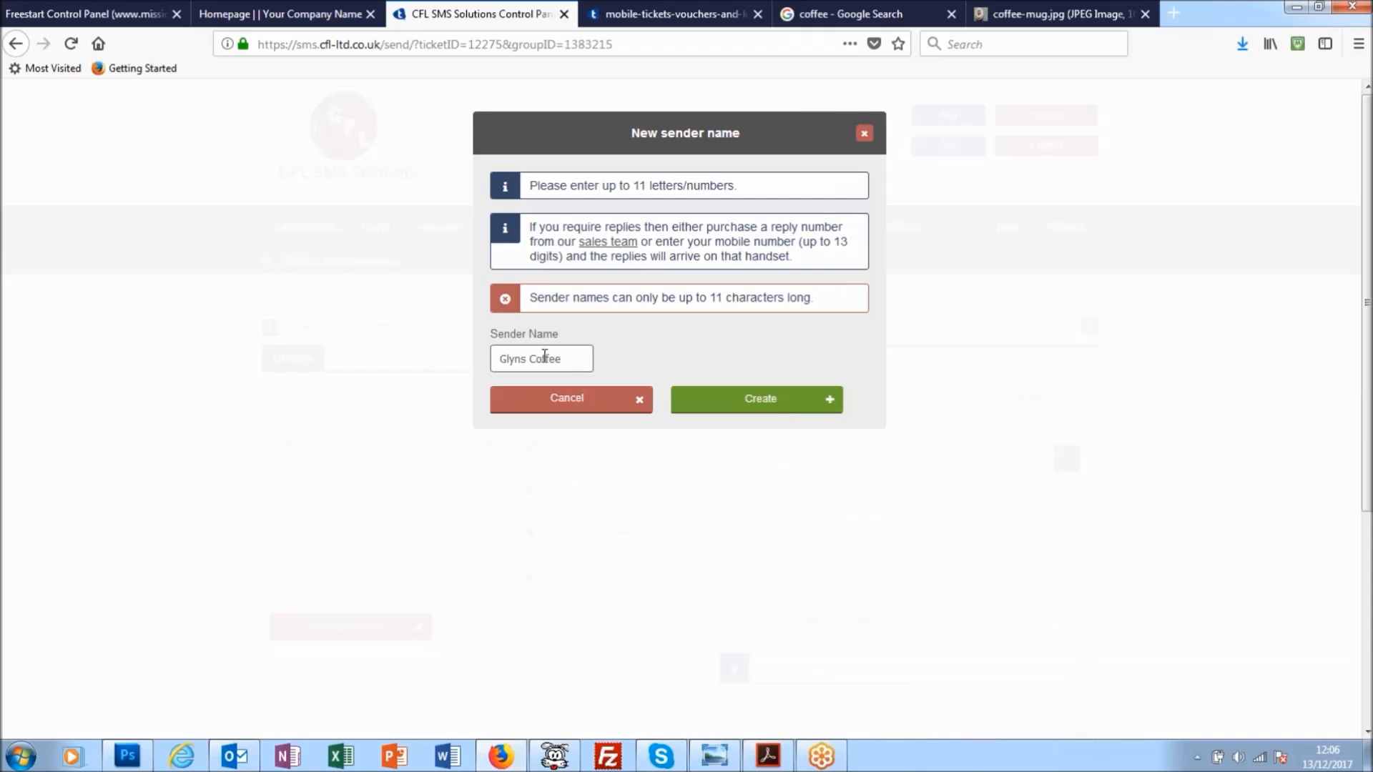
left_click(531, 357)
key("BackSpace")
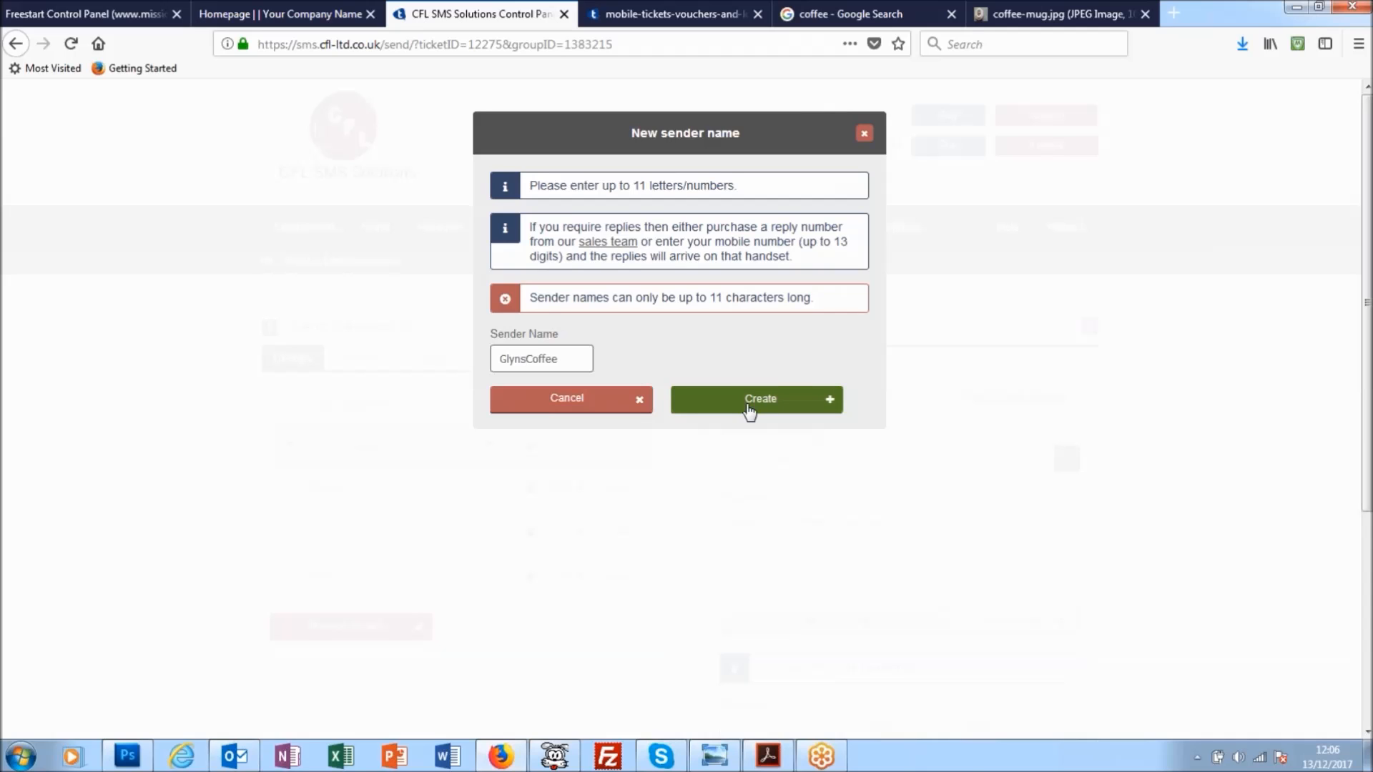
left_click(749, 412)
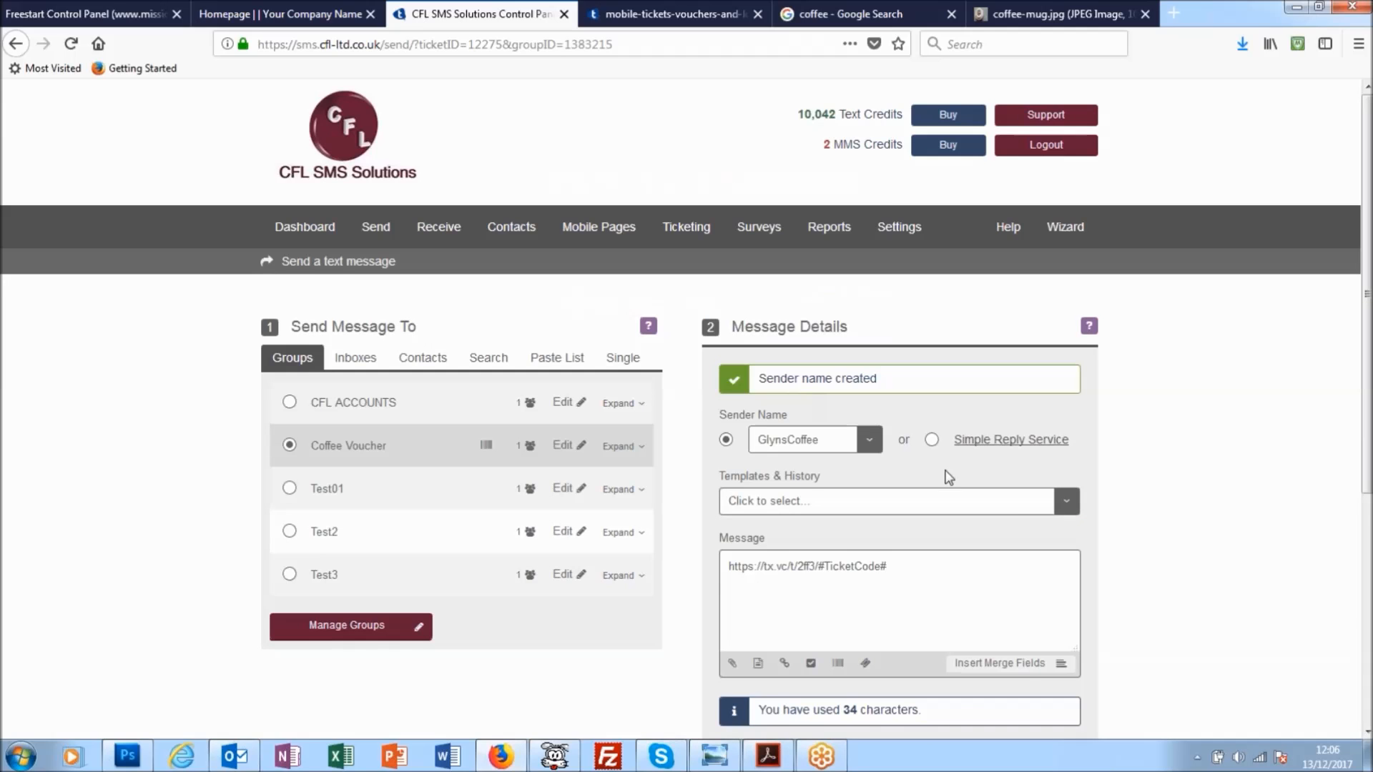
- Begin the message with "Hi" and the First Name merge field in front of the ticket link
scroll(949, 476, "down", 3)
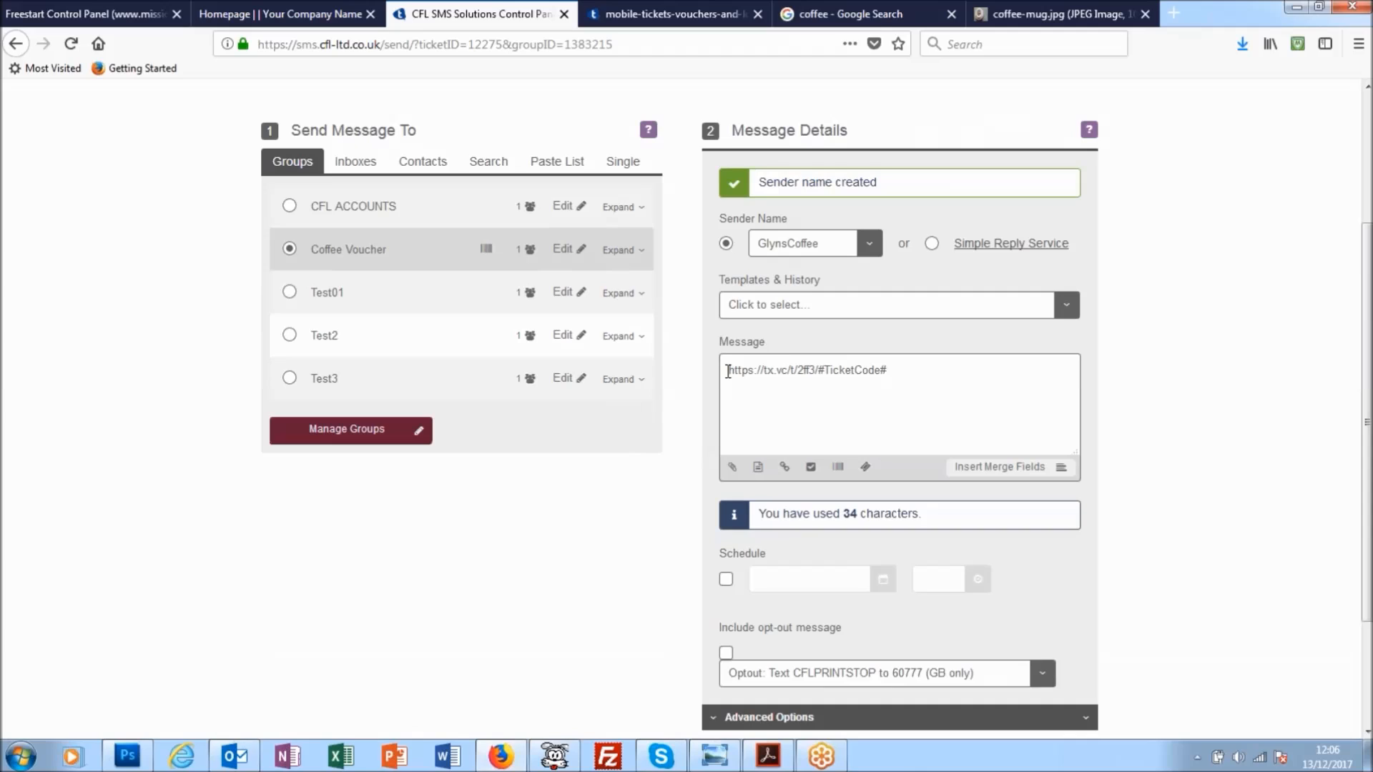
left_click(730, 371)
type("Hi")
key("BackSpace")
key("BackSpace")
key("BackSpace")
left_click(737, 370)
type("i")
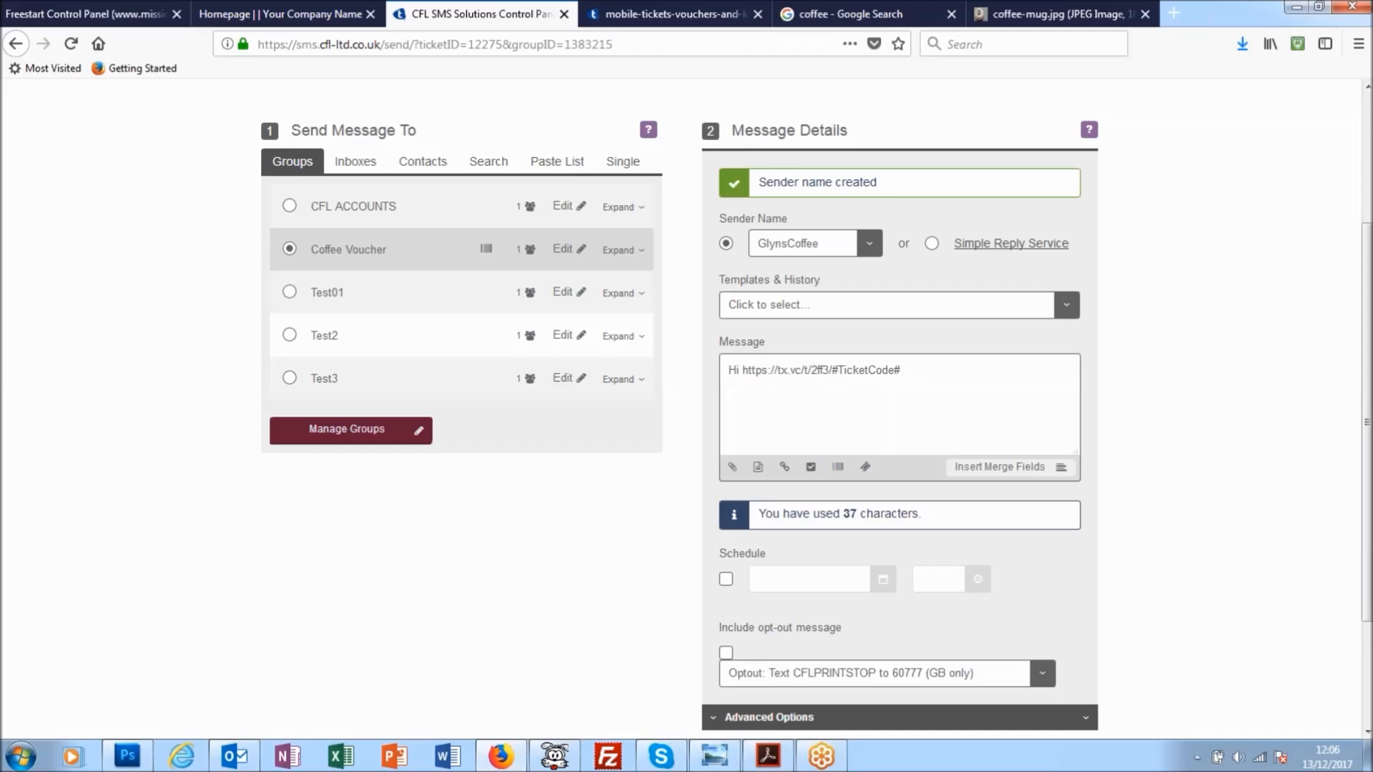
left_click(1008, 469)
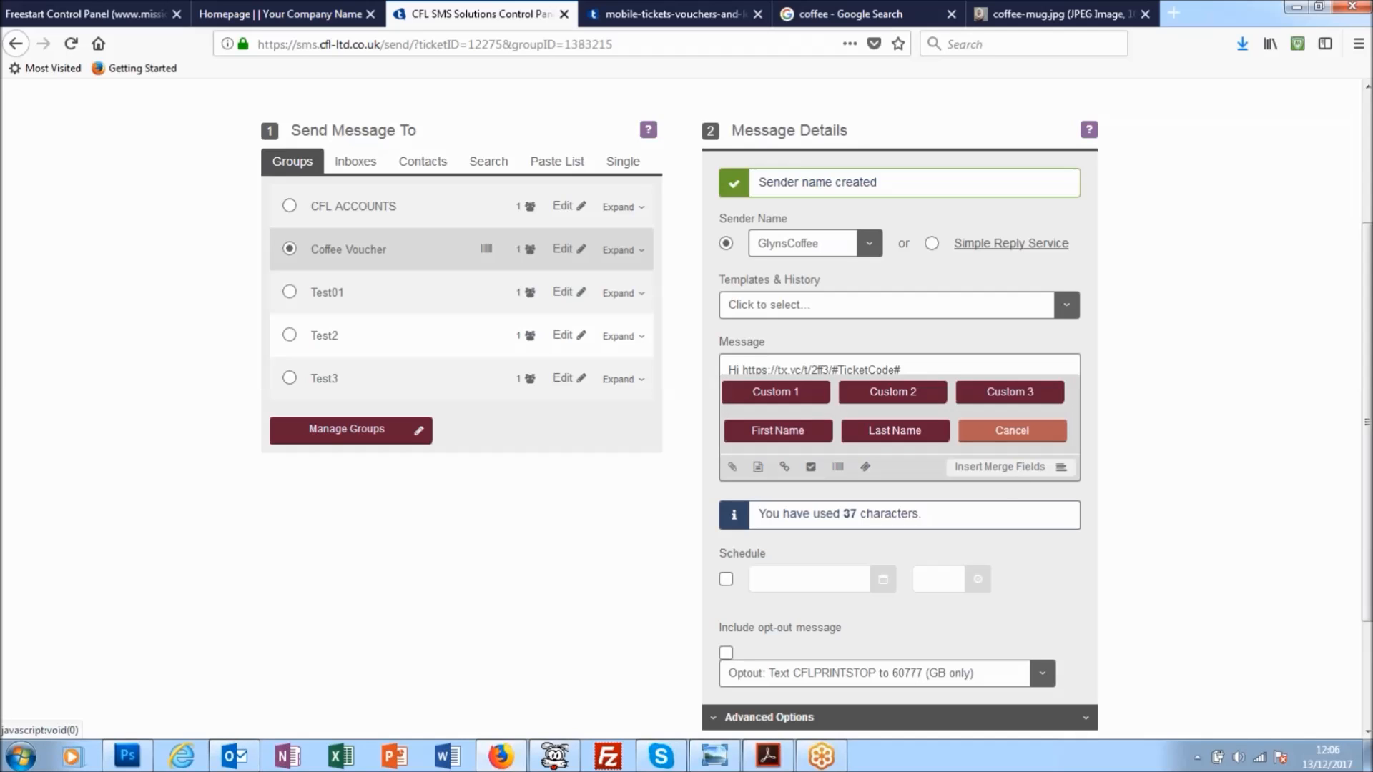
left_click(792, 433)
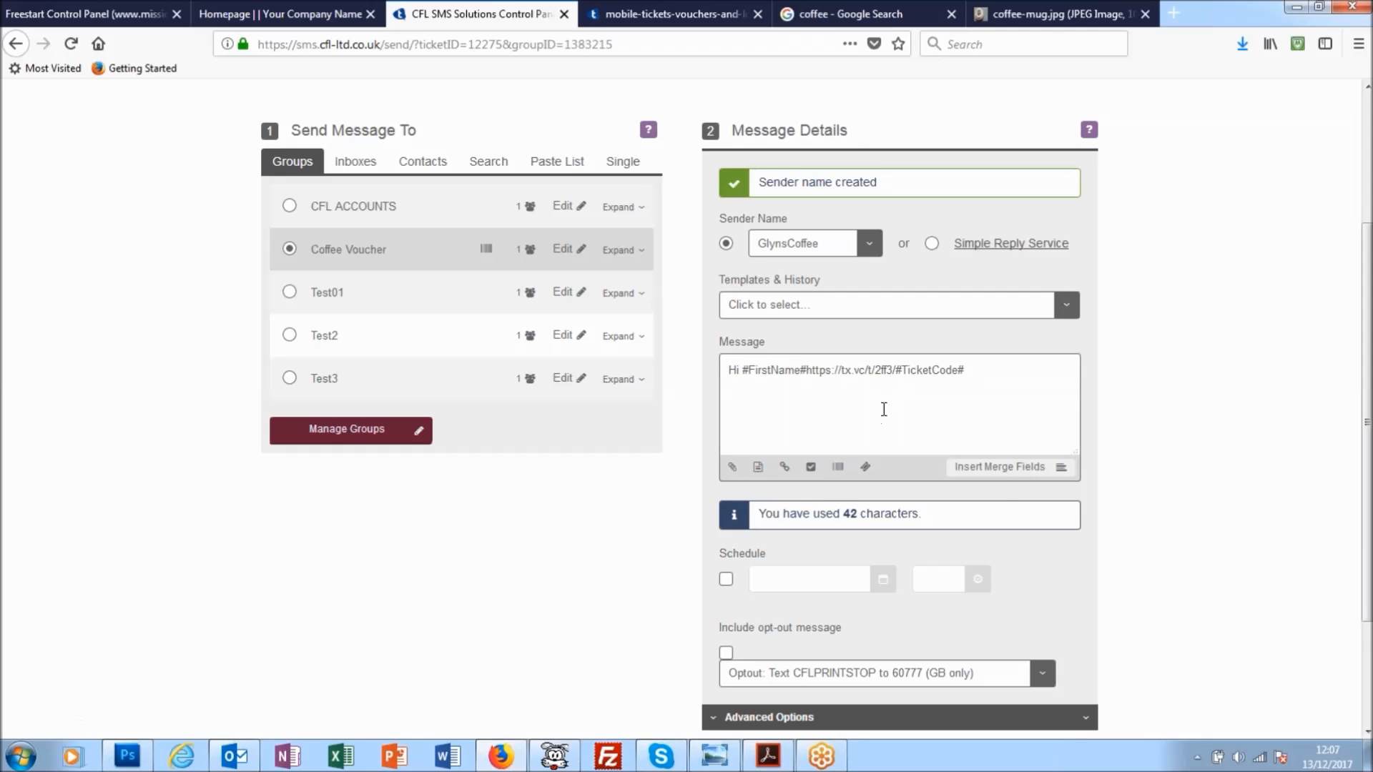
- Add "please see attached discount for your next coffee:" between the first name field and the ticket link
type("please ")
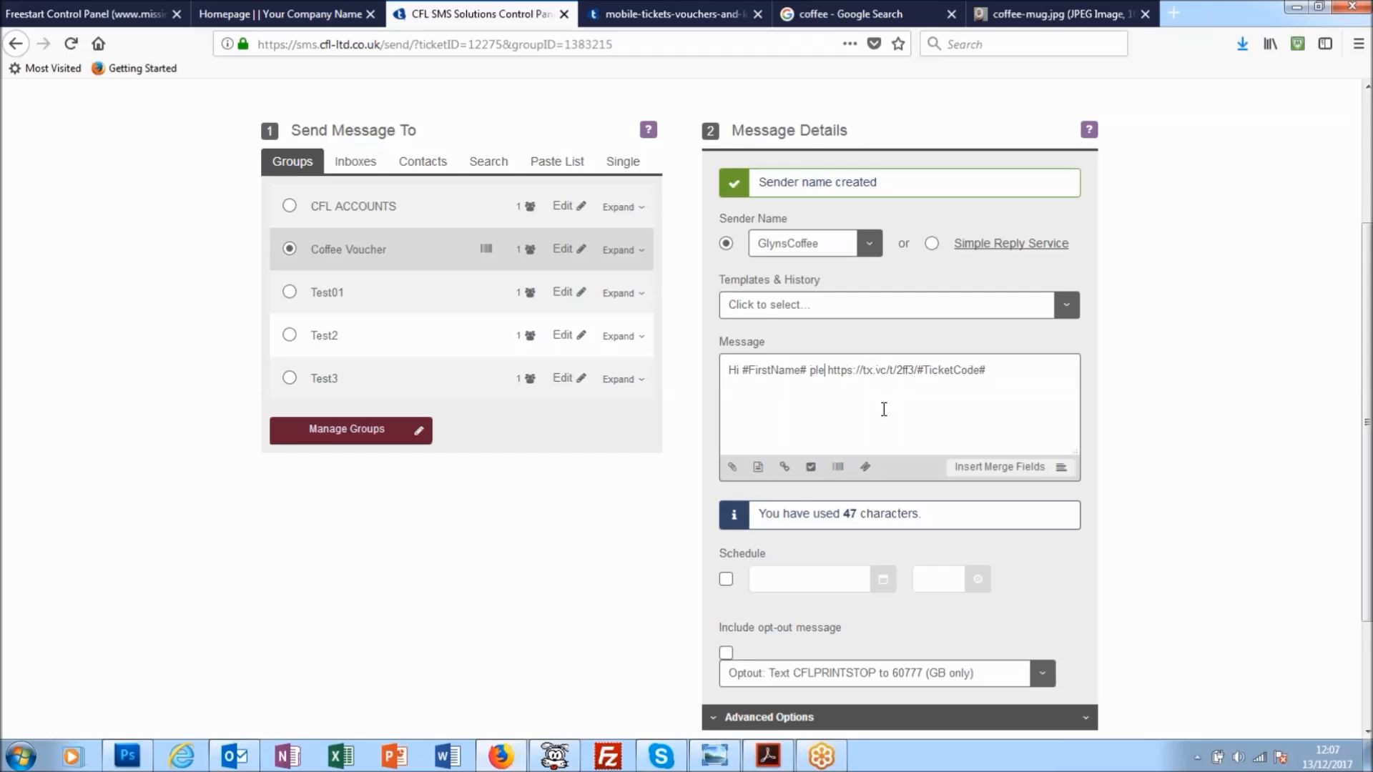
type(" see a")
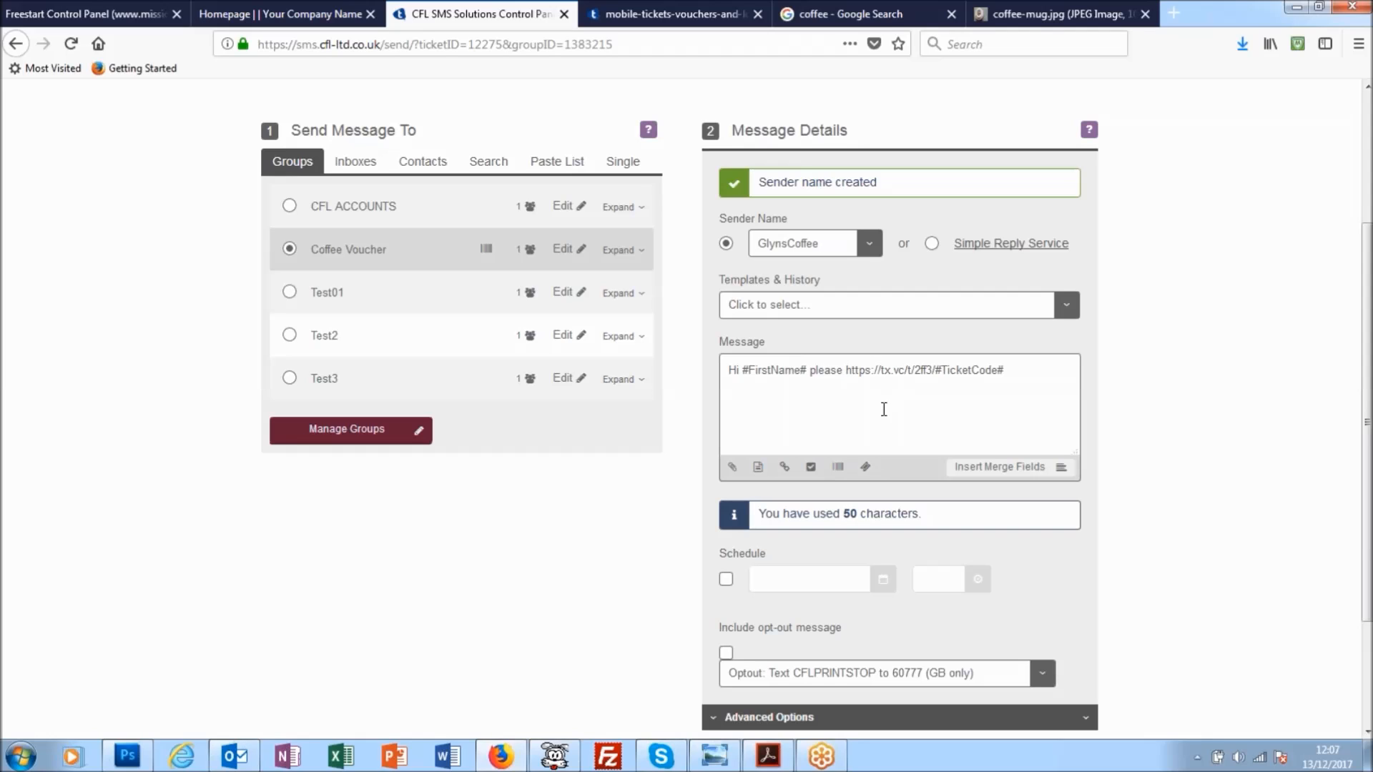
type("ttached disc")
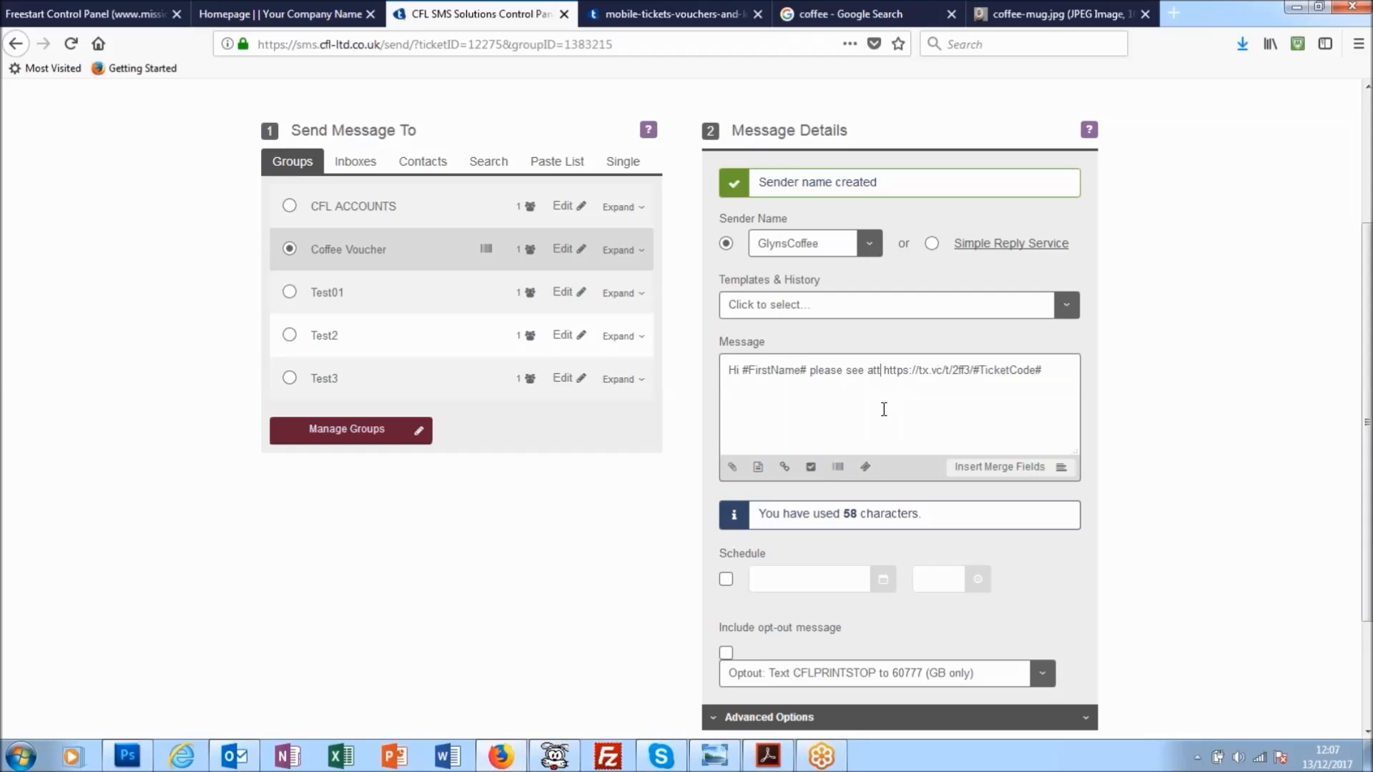
type("ount")
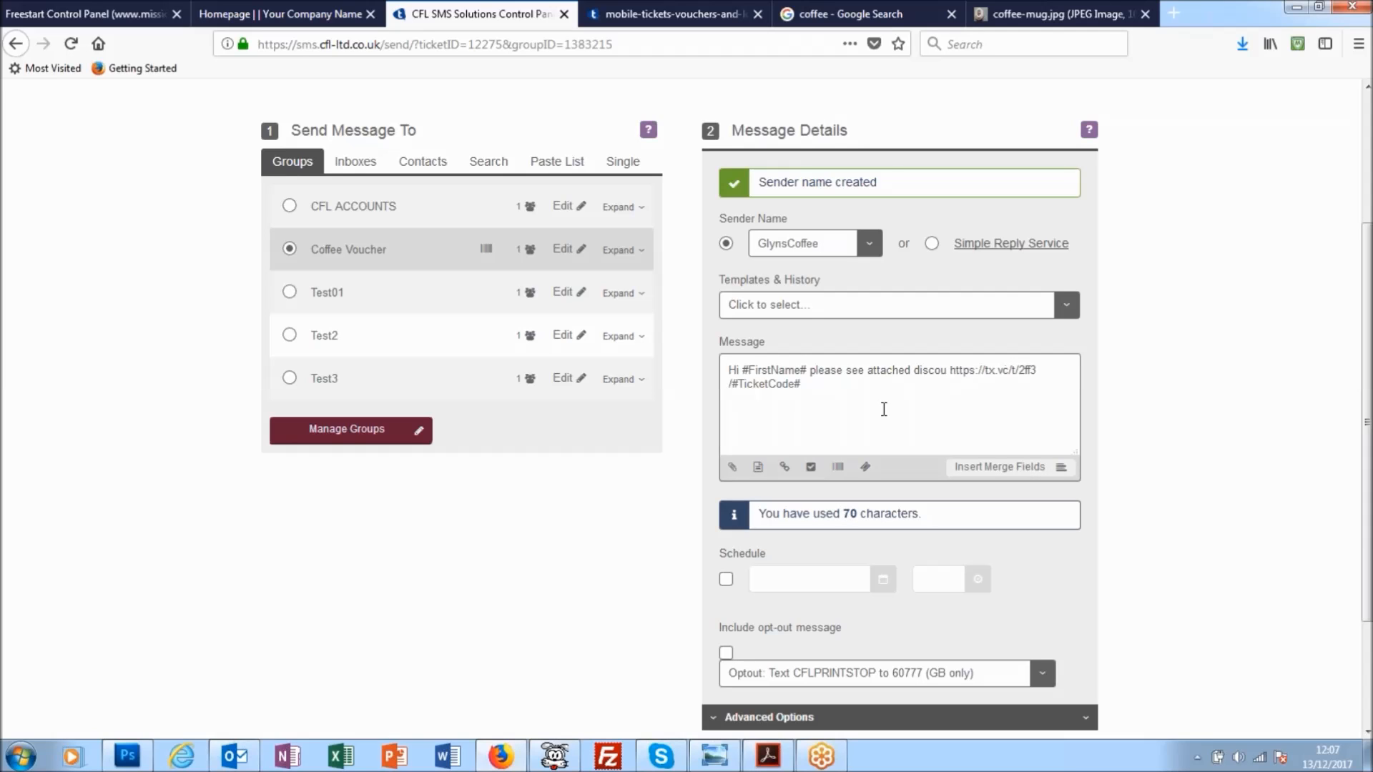
type(" for you")
type("r next c")
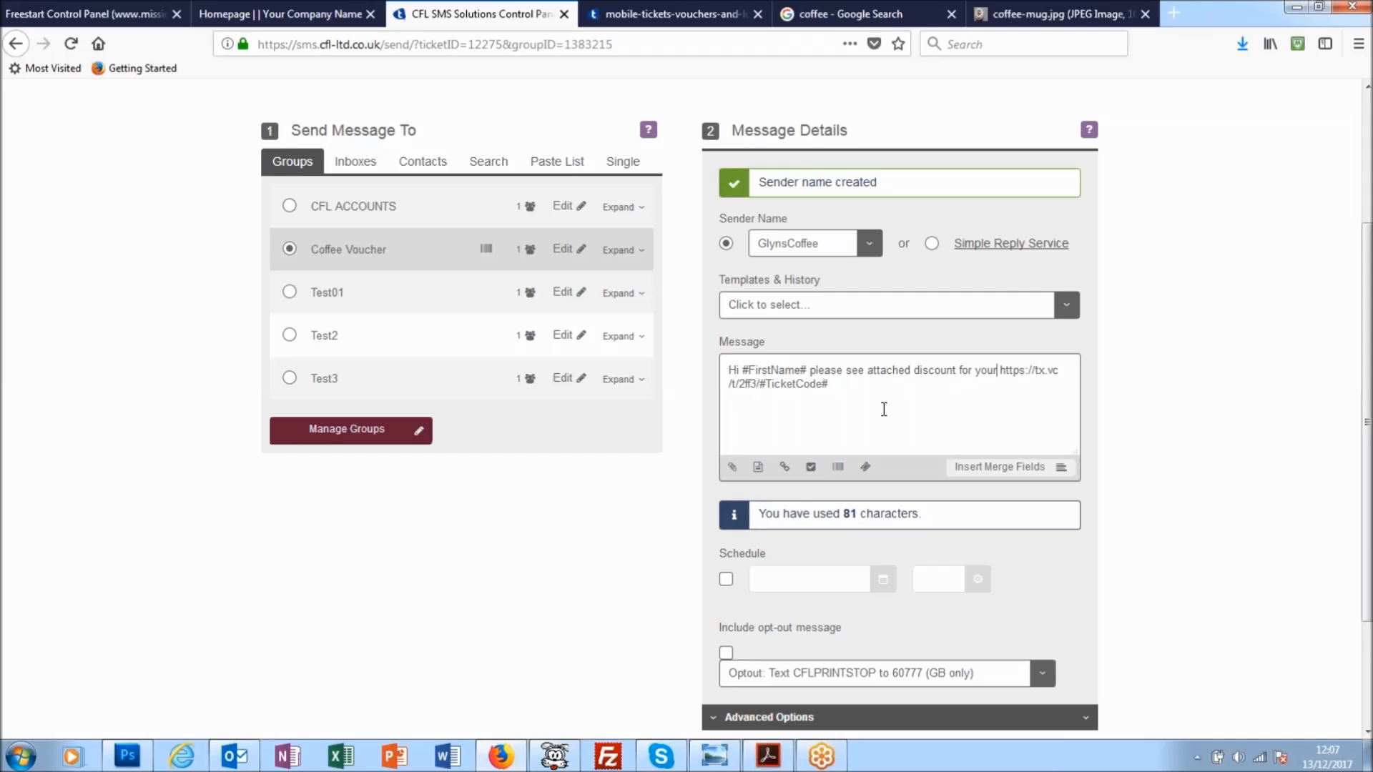
type("offee:")
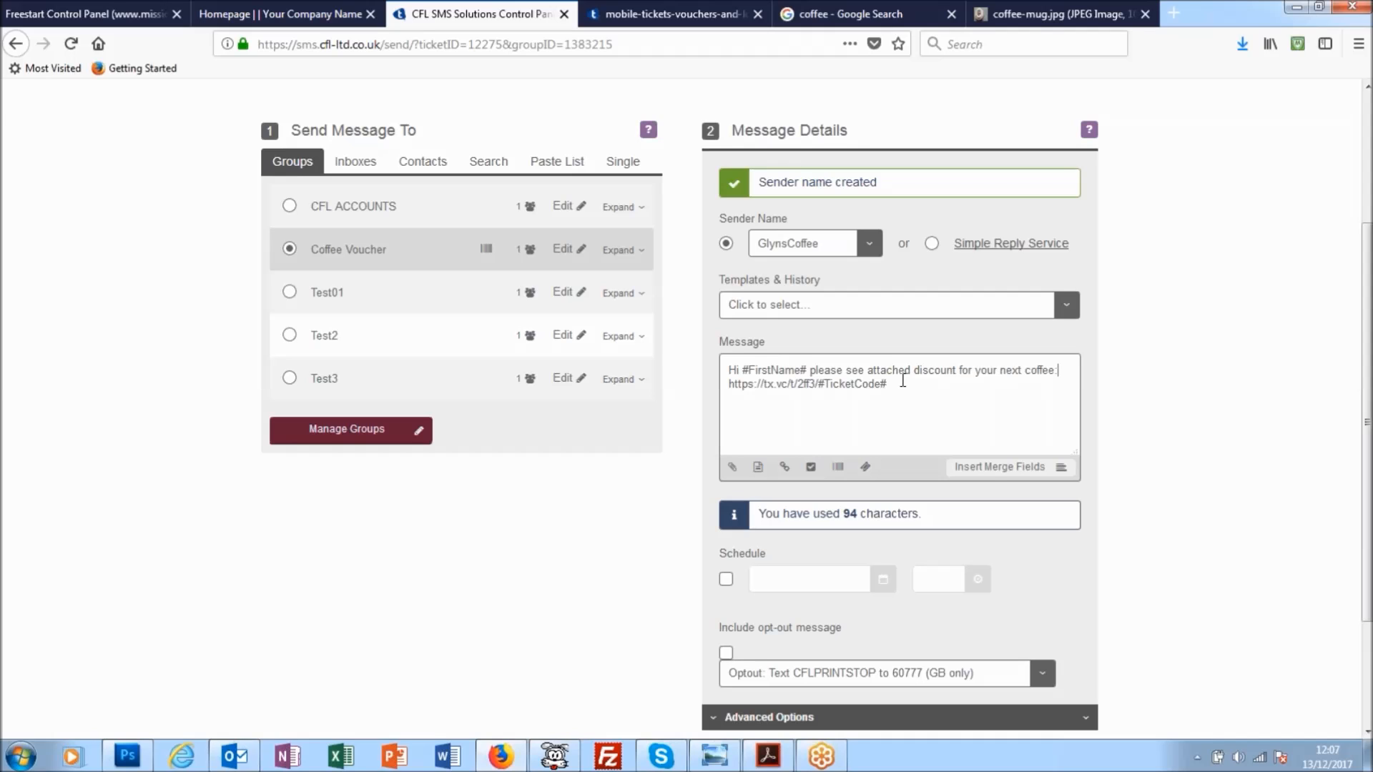
- Send the voucher message immediately to the Coffee Voucher group and approve the sending summary
scroll(987, 572, "down", 2)
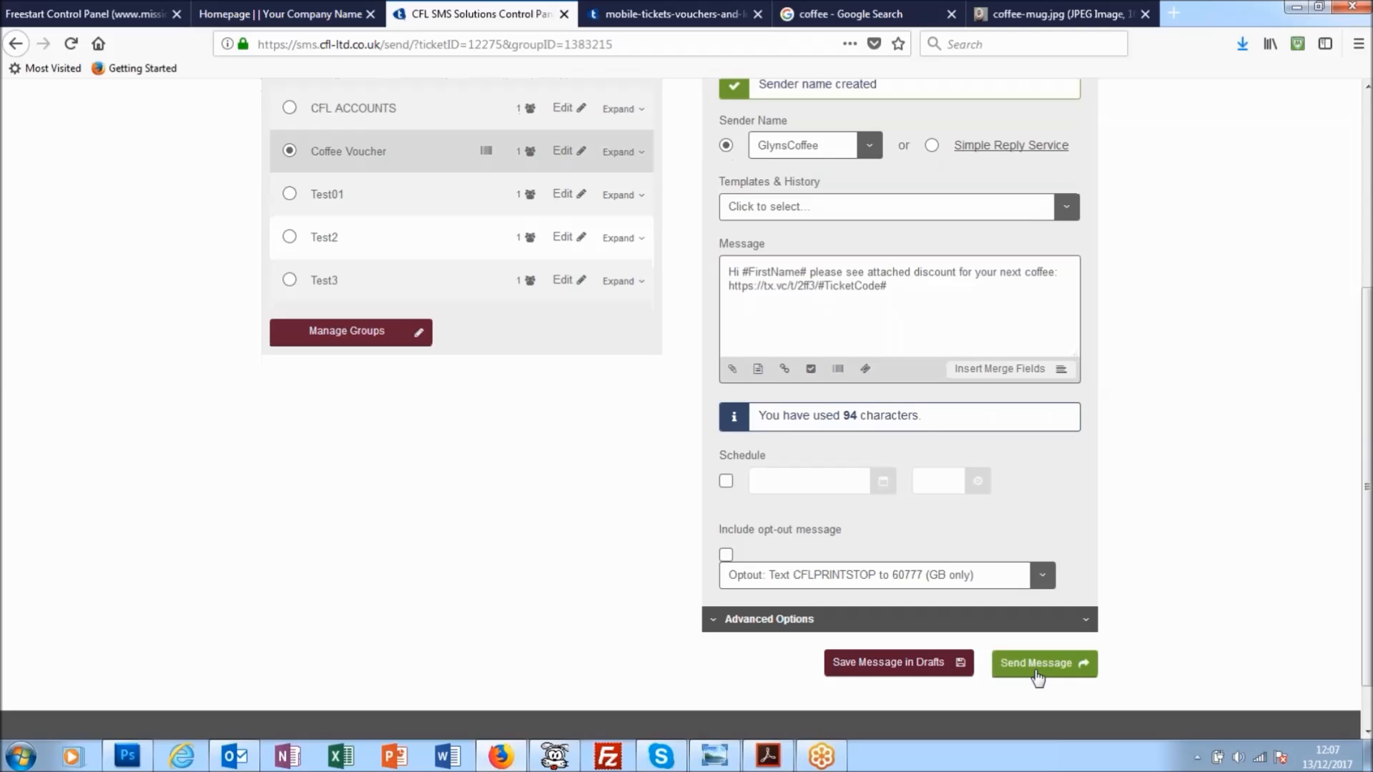
left_click(1052, 671)
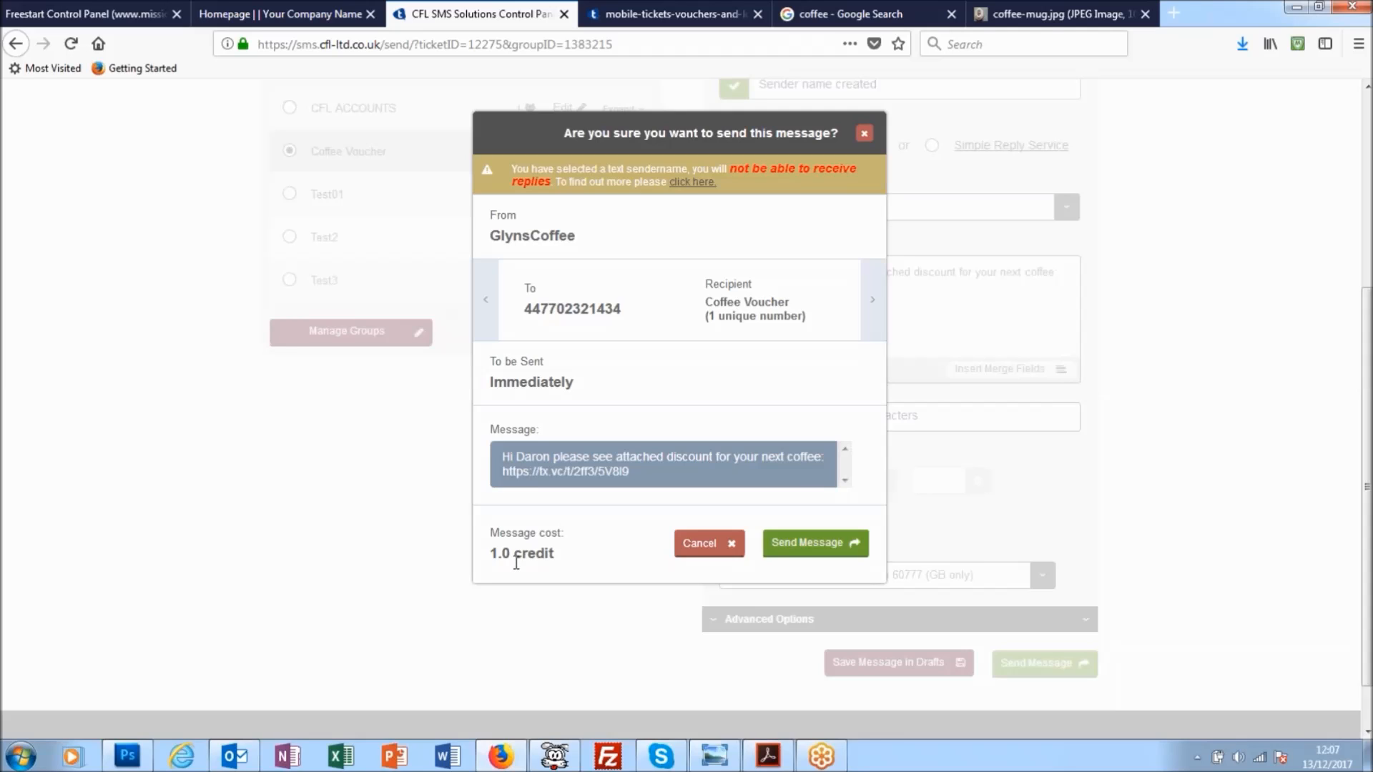
left_click(811, 543)
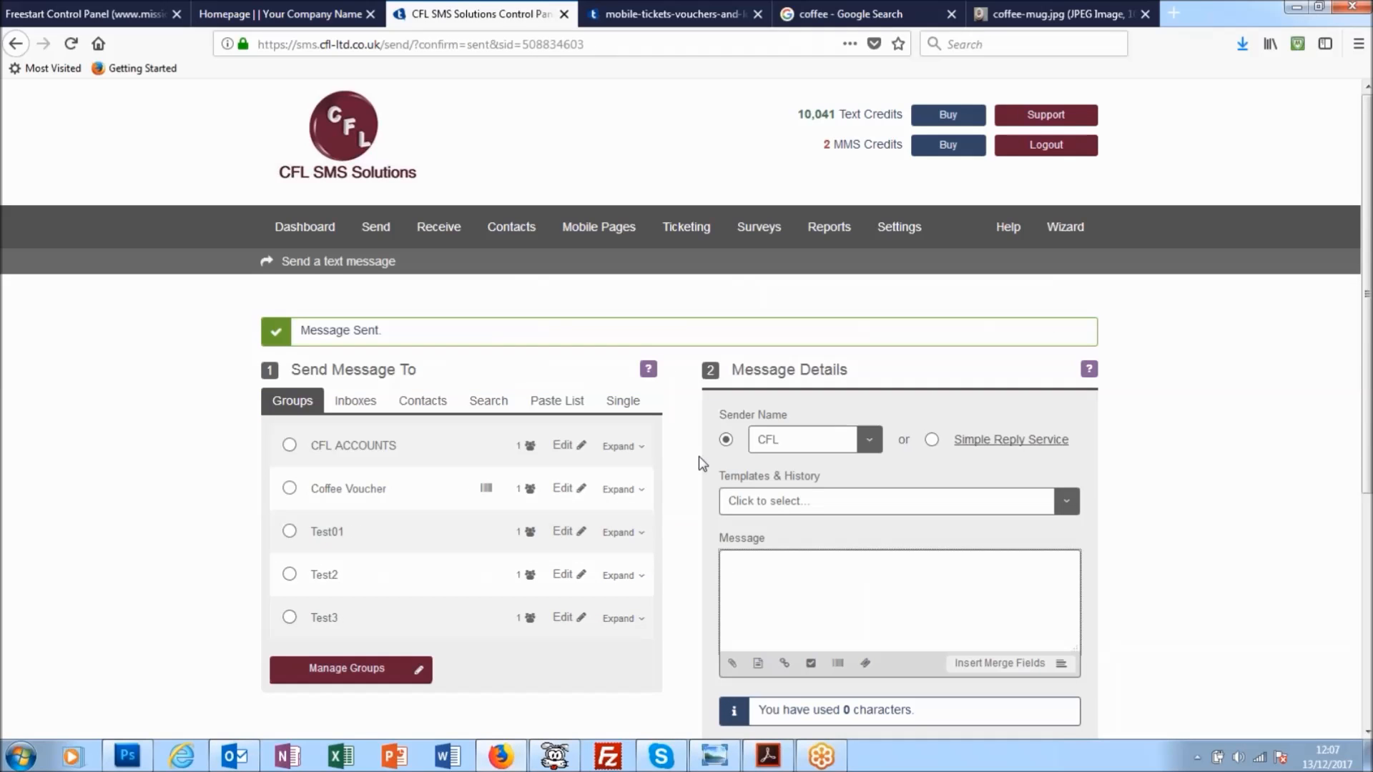
scroll(679, 437, "down", 1)
scroll(679, 436, "down", 3)
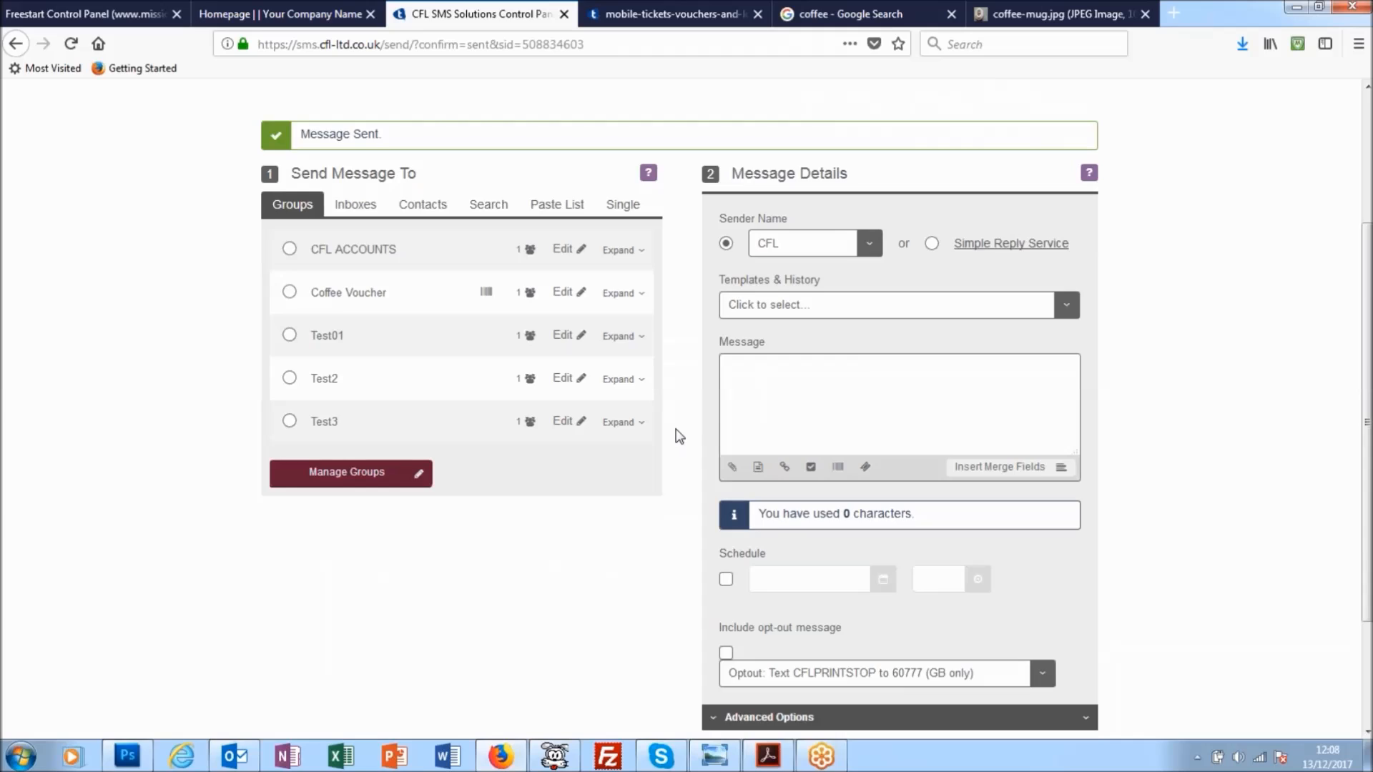
scroll(679, 436, "up", 3)
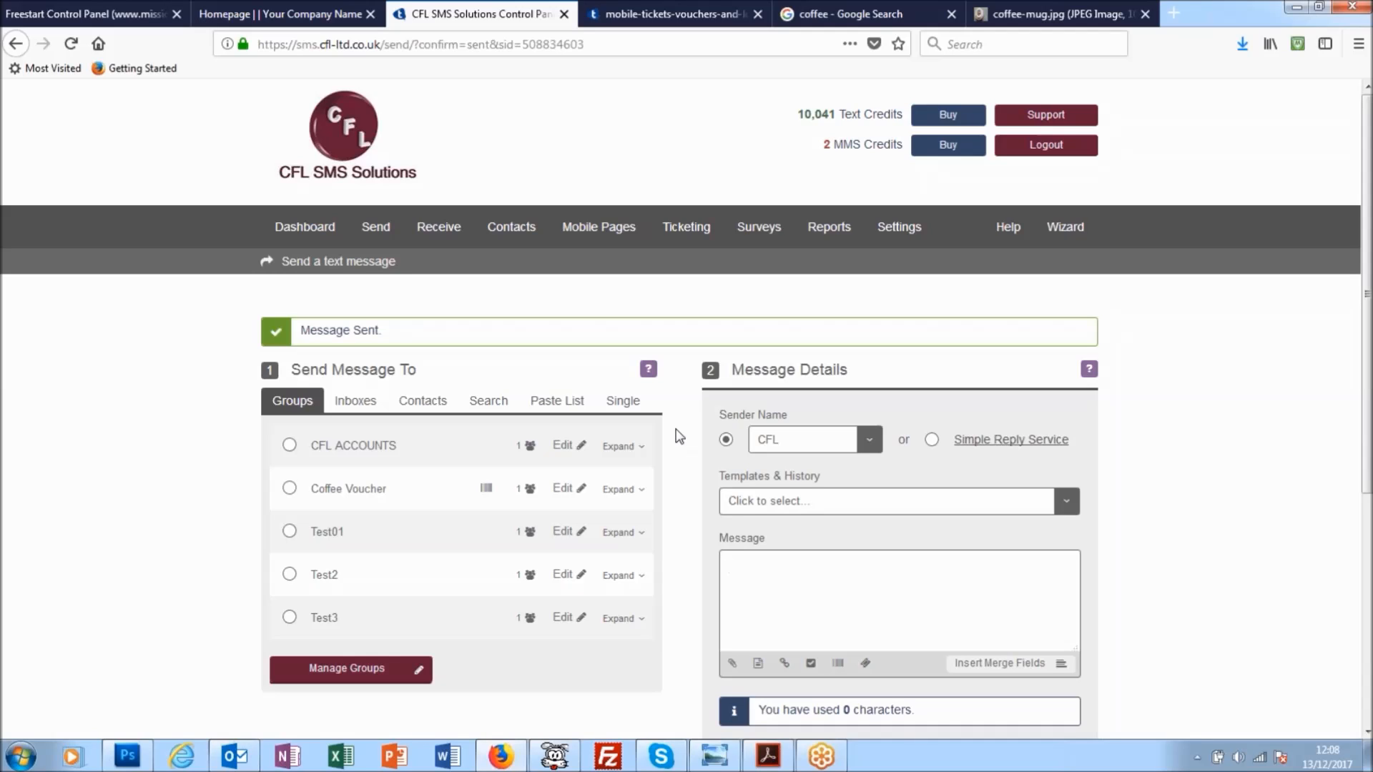
scroll(679, 436, "down", 3)
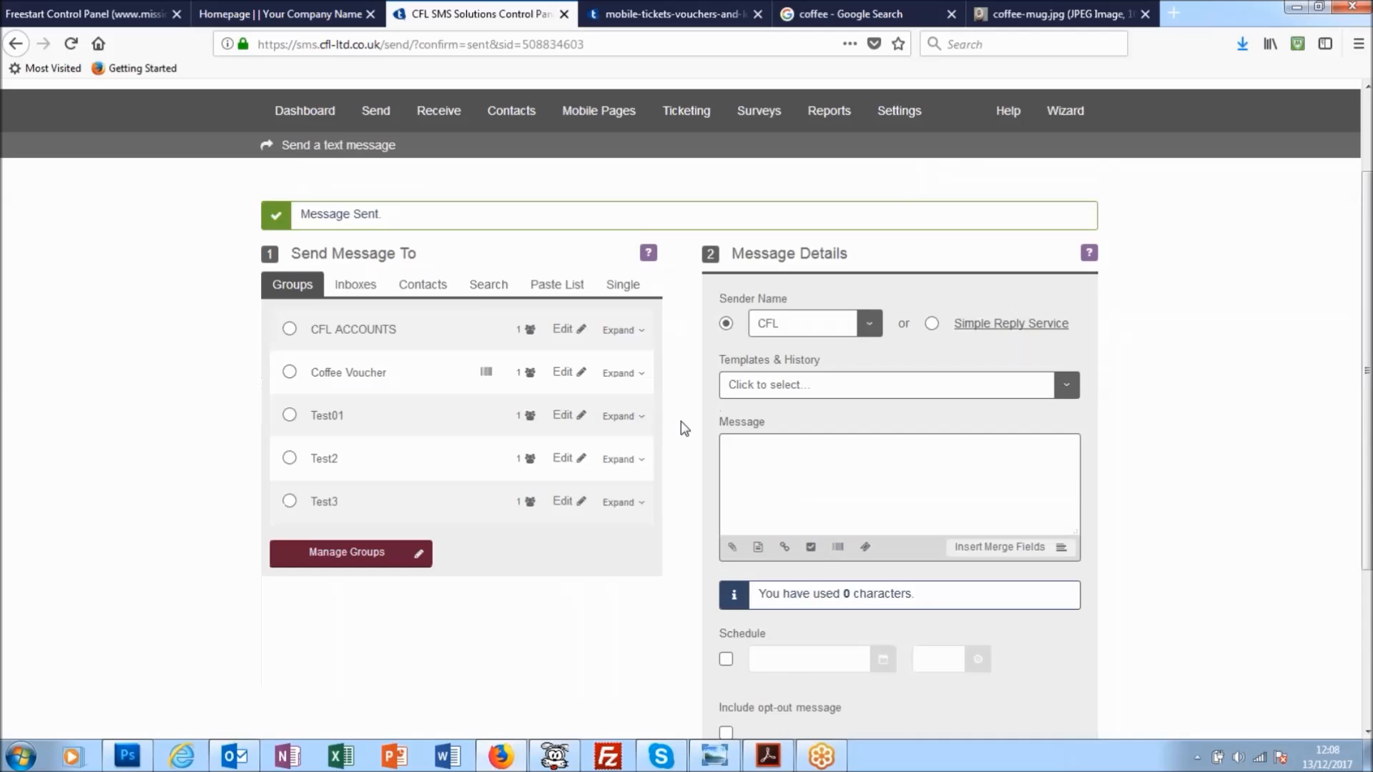
left_click(1356, 520)
left_click(1356, 518)
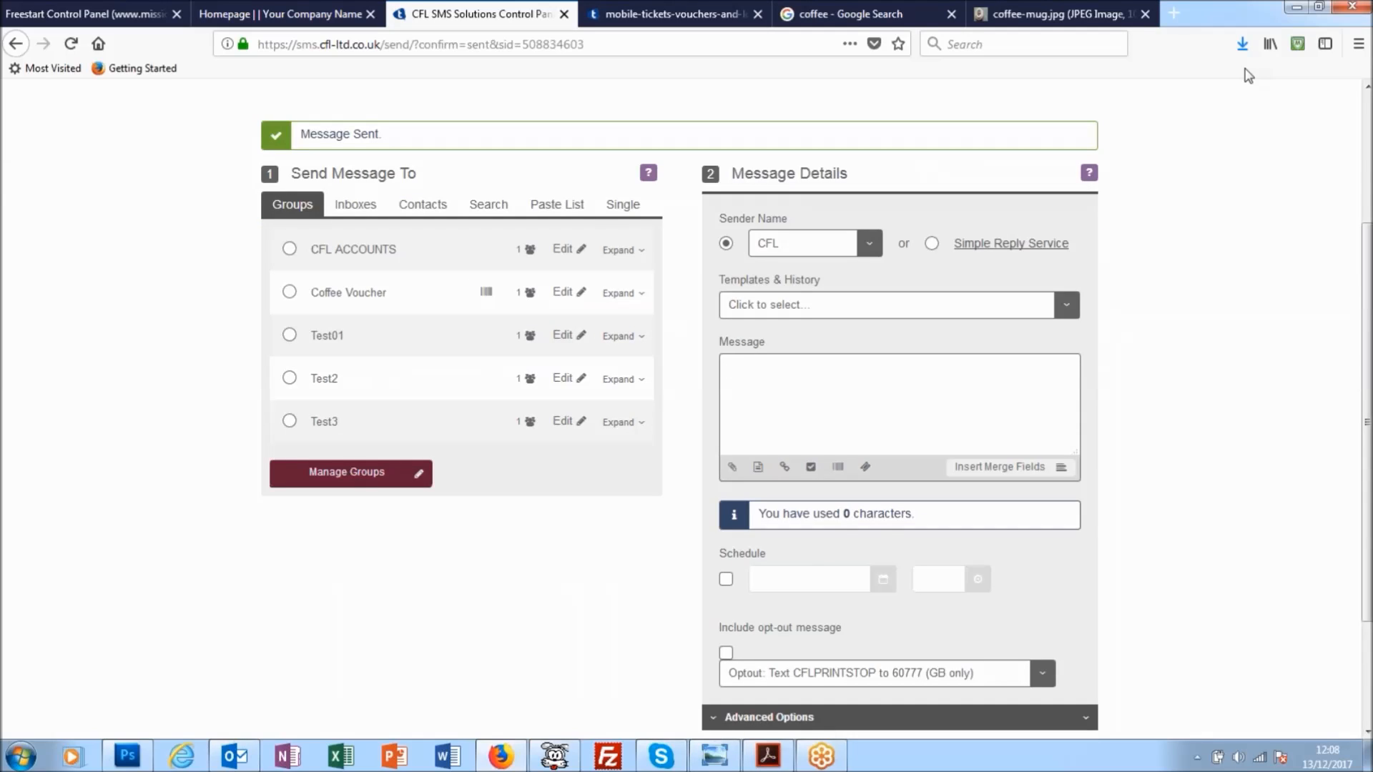